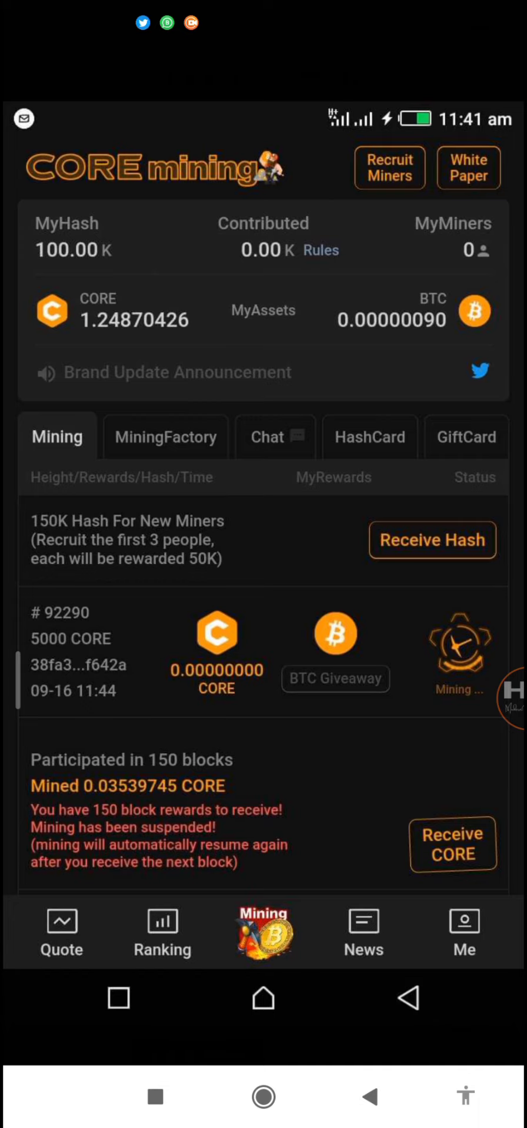
- Draw an arrow annotation pointing at the zero MyMiners count, then clear it
{"action": "left_click", "coordinate": [511, 697]}
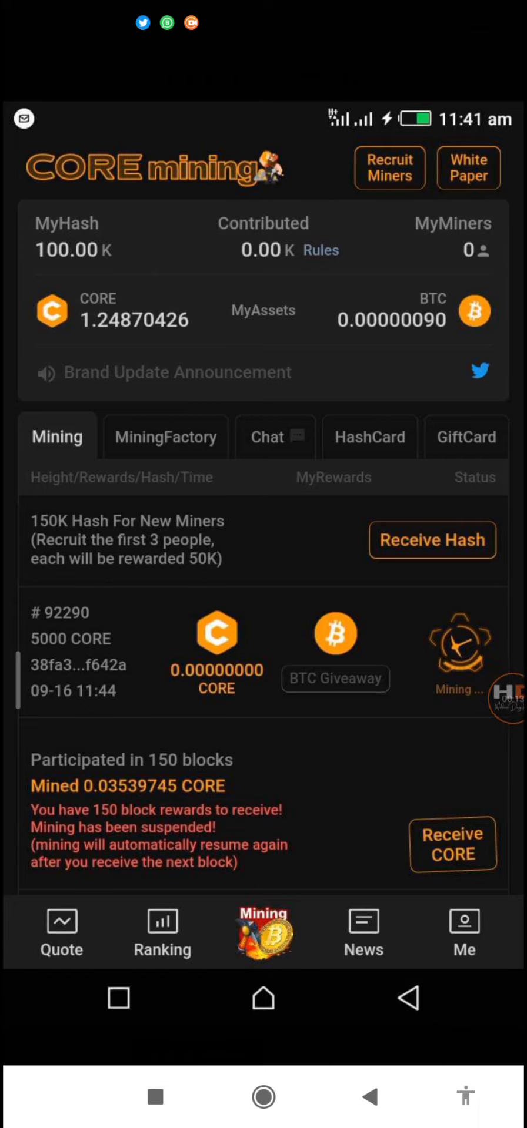
{"action": "left_click", "coordinate": [511, 697]}
{"action": "left_click", "coordinate": [417, 741]}
{"action": "left_click", "coordinate": [427, 987]}
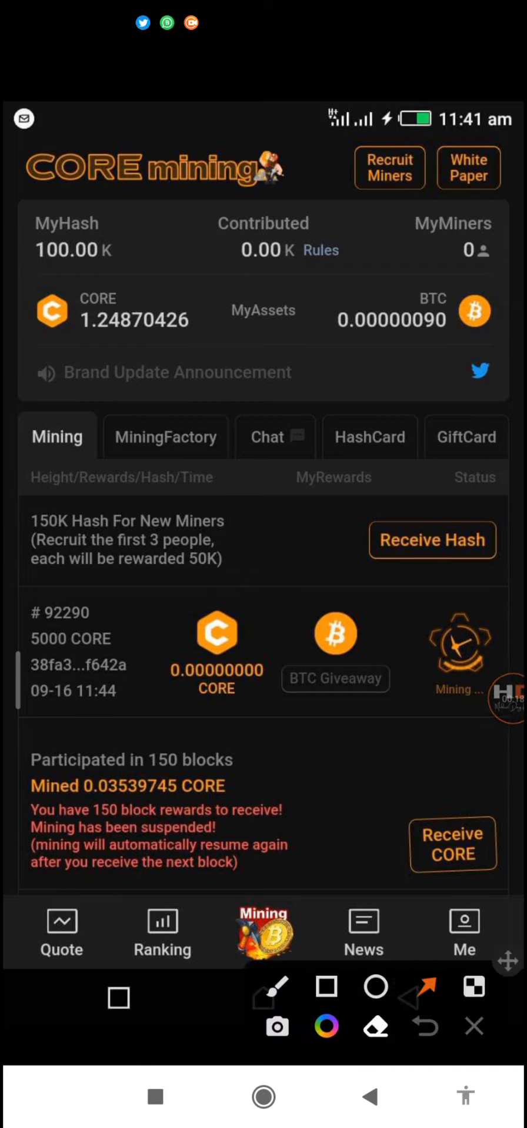
{"action": "mouse_move", "coordinate": [259, 404]}
{"action": "left_mouse_down"}
{"action": "mouse_move", "coordinate": [378, 290]}
{"action": "mouse_move", "coordinate": [435, 258]}
{"action": "left_mouse_up"}
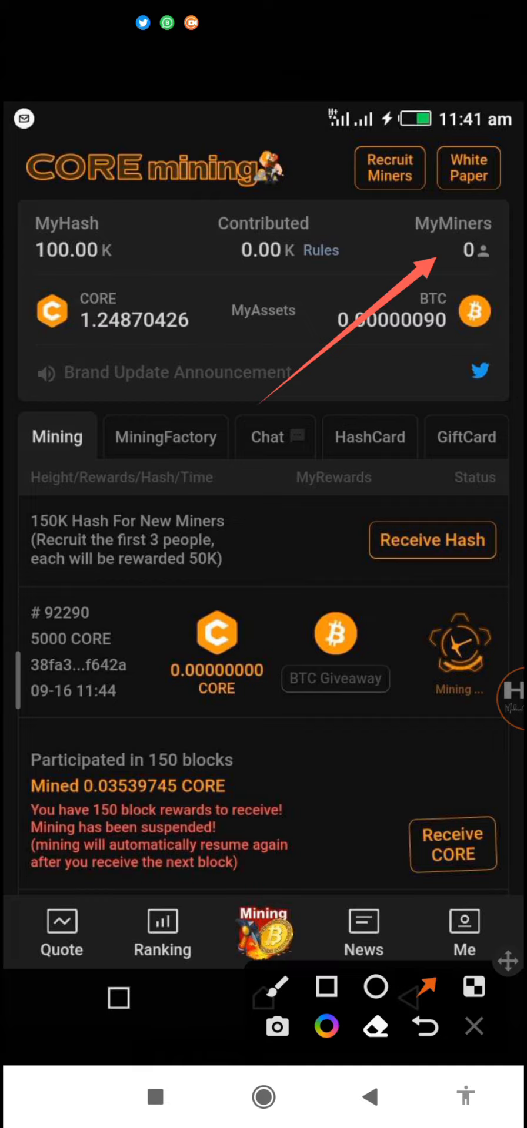
{"action": "left_click", "coordinate": [474, 1027]}
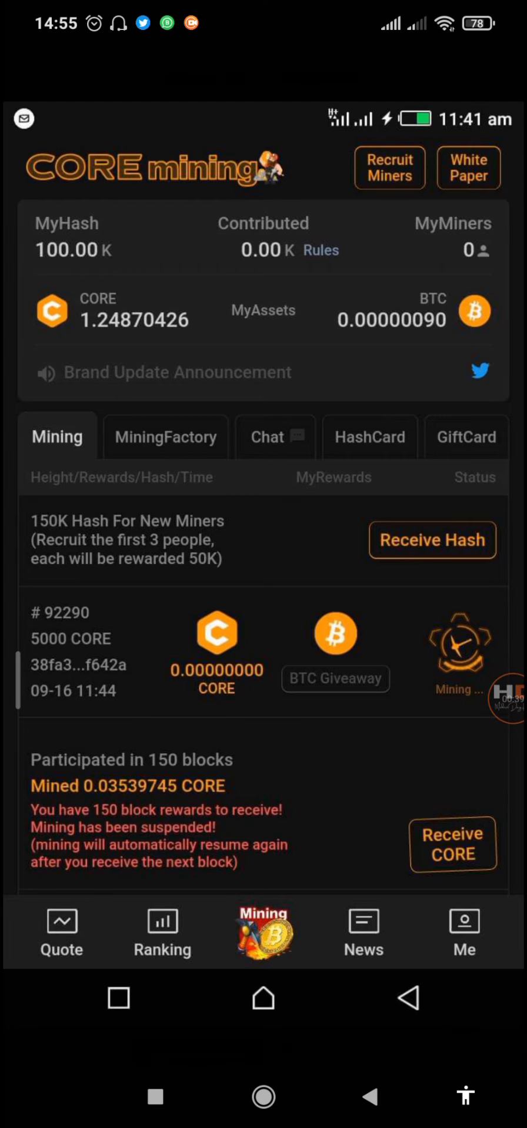
- Switch to Telegram's CORE channel and scroll through its mining tutorial post
{"action": "left_click", "coordinate": [155, 1097]}
{"action": "scroll", "coordinate": [263, 564], "scroll_direction": "down", "scroll_amount": 10}
{"action": "left_click", "coordinate": [388, 882]}
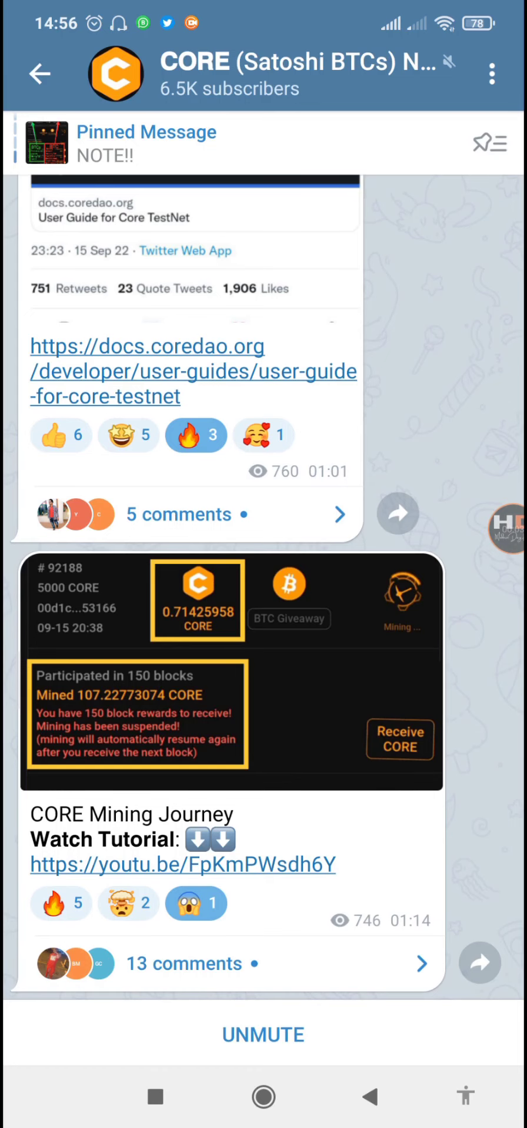
{"action": "scroll", "coordinate": [264, 588], "scroll_direction": "up", "scroll_amount": 10}
{"action": "scroll", "coordinate": [263, 587], "scroll_direction": "down", "scroll_amount": 10}
{"action": "scroll", "coordinate": [263, 588], "scroll_direction": "up", "scroll_amount": 5}
{"action": "scroll", "coordinate": [263, 587], "scroll_direction": "down", "scroll_amount": 5}
- Return to recent apps and scroll to the YouTube and Chrome cards
{"action": "left_click", "coordinate": [155, 1097]}
{"action": "scroll", "coordinate": [263, 587], "scroll_direction": "down", "scroll_amount": 10}
{"action": "scroll", "coordinate": [263, 588], "scroll_direction": "up", "scroll_amount": 3}
{"action": "scroll", "coordinate": [264, 587], "scroll_direction": "down", "scroll_amount": 4}
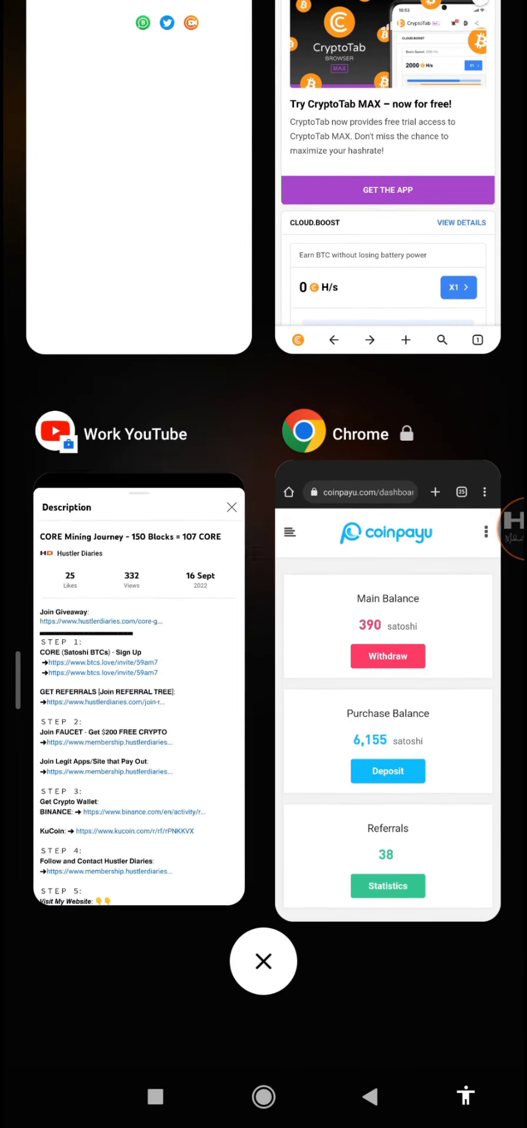
- Scroll the CORE Mining Journey description and draw a rectangle around its Step 2 faucet
{"action": "left_click", "coordinate": [138, 705]}
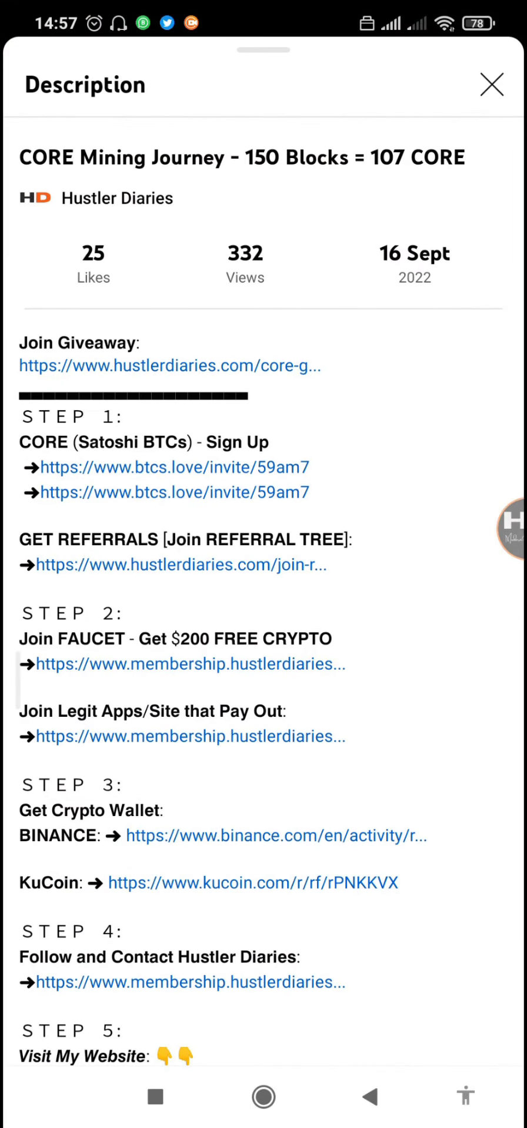
{"action": "scroll", "coordinate": [263, 587], "scroll_direction": "down", "scroll_amount": 3}
{"action": "scroll", "coordinate": [264, 588], "scroll_direction": "up", "scroll_amount": 1}
{"action": "left_click", "coordinate": [511, 529]}
{"action": "left_click", "coordinate": [461, 614]}
{"action": "left_click", "coordinate": [326, 987]}
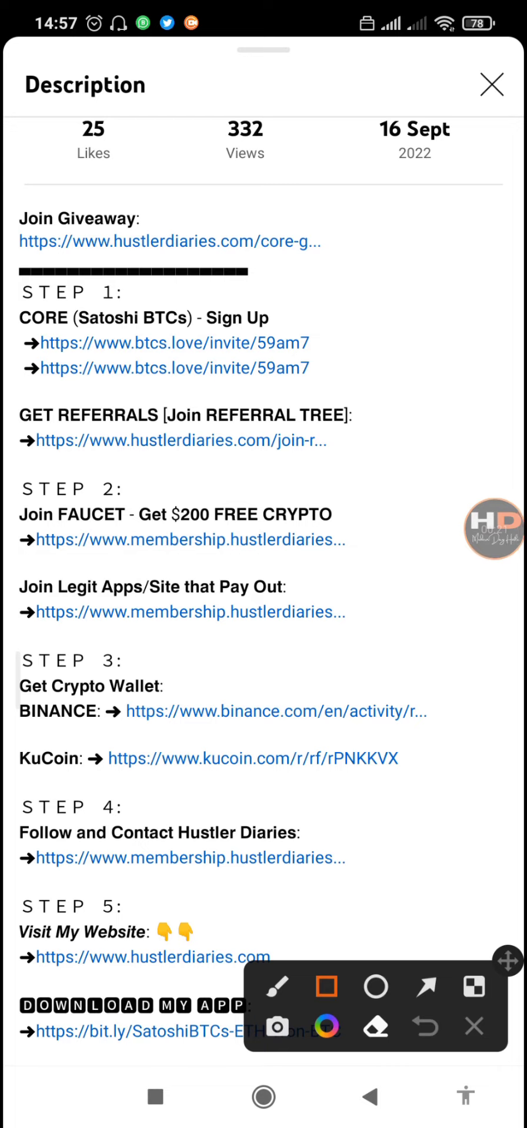
{"action": "left_click_drag", "start_coordinate": [403, 469], "coordinate": [6, 576]}
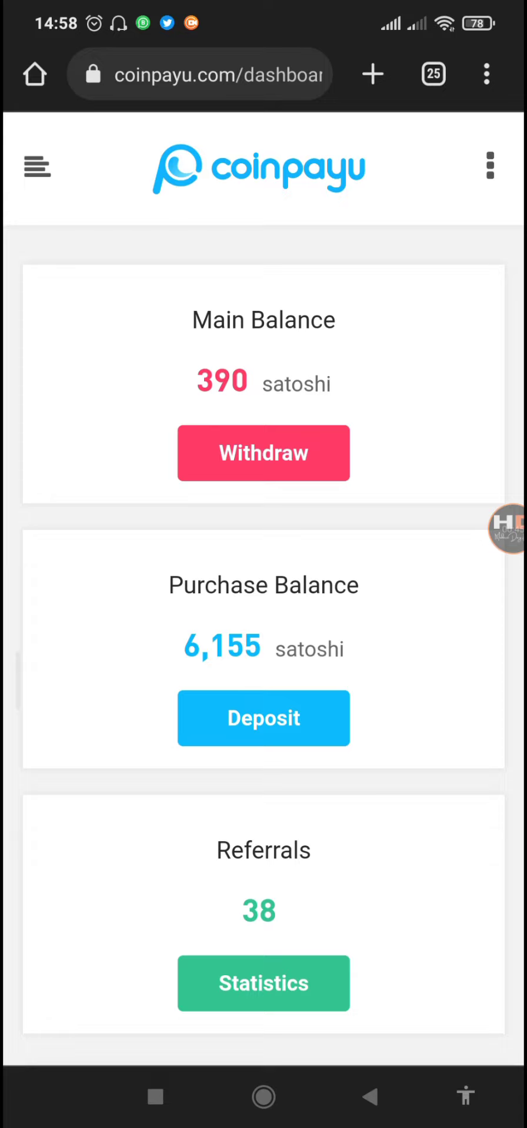
- Peek at the site menu, then frame the Main Balance card with a rectangle
{"action": "left_click", "coordinate": [37, 166]}
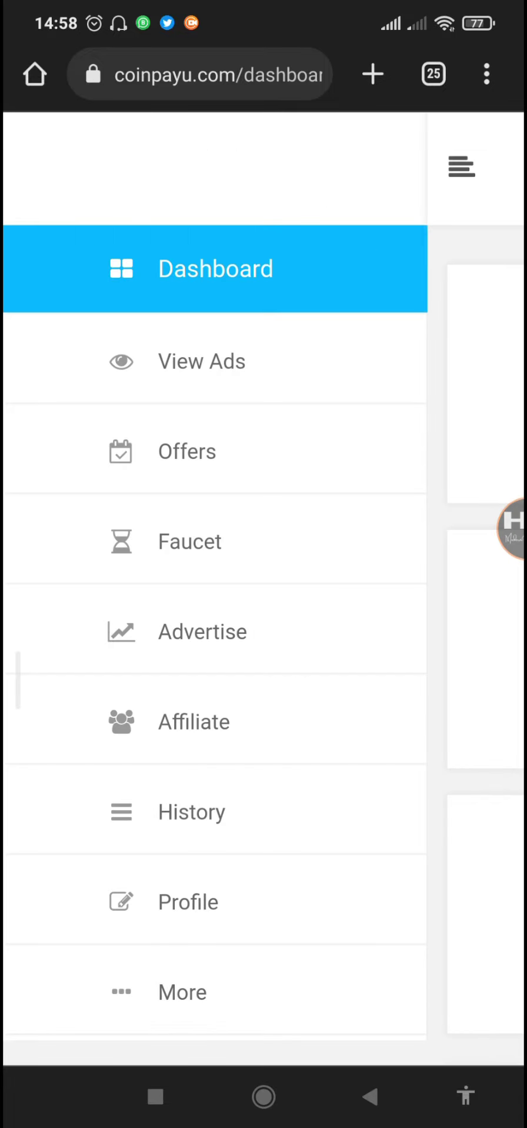
{"action": "left_click", "coordinate": [461, 166]}
{"action": "left_click", "coordinate": [511, 528]}
{"action": "mouse_move", "coordinate": [408, 278]}
{"action": "left_mouse_down"}
{"action": "mouse_move", "coordinate": [141, 358]}
{"action": "mouse_move", "coordinate": [139, 499]}
{"action": "mouse_move", "coordinate": [118, 510]}
{"action": "left_mouse_up"}
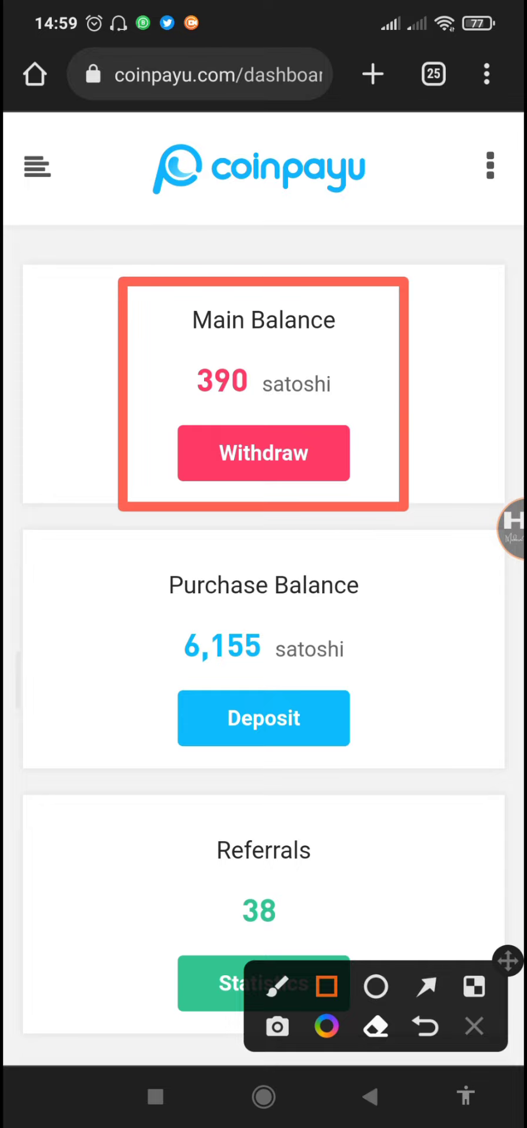
{"action": "left_click", "coordinate": [474, 1027]}
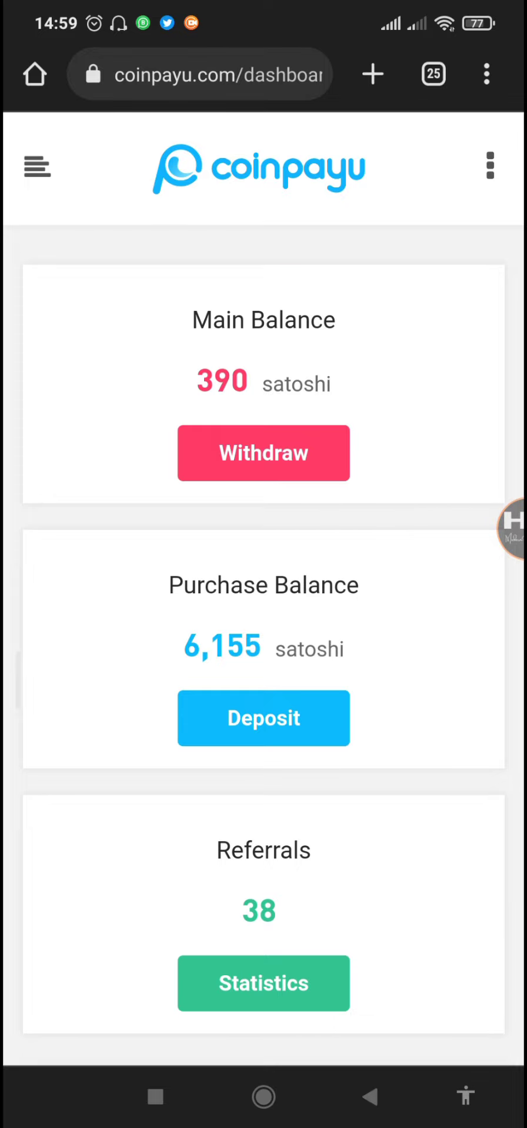
- Open the menu, box the View Ads section, and expand it into its ad types
{"action": "left_click", "coordinate": [37, 167]}
{"action": "left_click", "coordinate": [508, 527]}
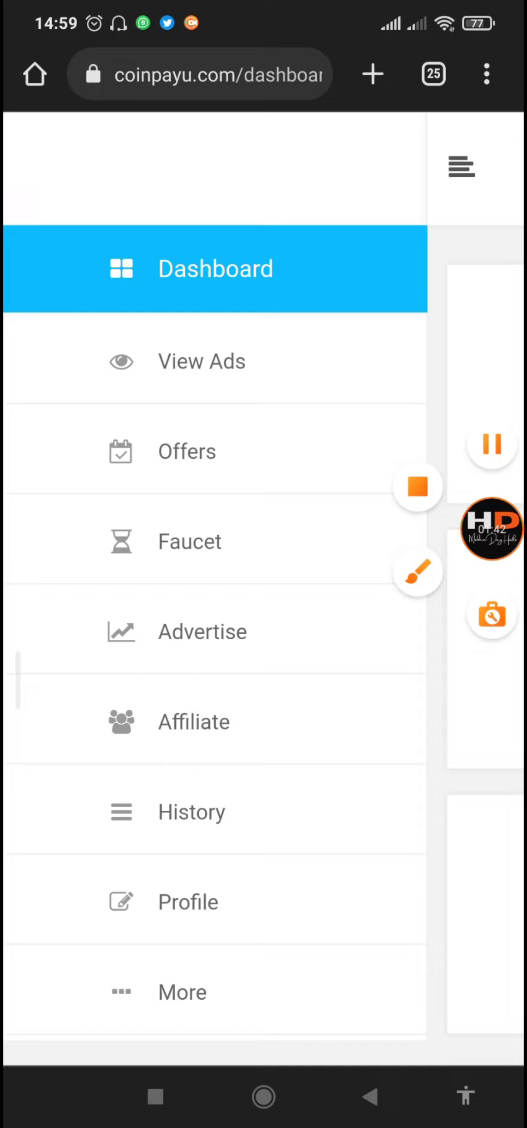
{"action": "left_click", "coordinate": [419, 571]}
{"action": "left_click", "coordinate": [326, 986]}
{"action": "mouse_move", "coordinate": [335, 314]}
{"action": "left_mouse_down"}
{"action": "mouse_move", "coordinate": [82, 374]}
{"action": "mouse_move", "coordinate": [62, 416]}
{"action": "left_mouse_up"}
{"action": "left_click", "coordinate": [474, 1027]}
{"action": "left_click", "coordinate": [201, 361]}
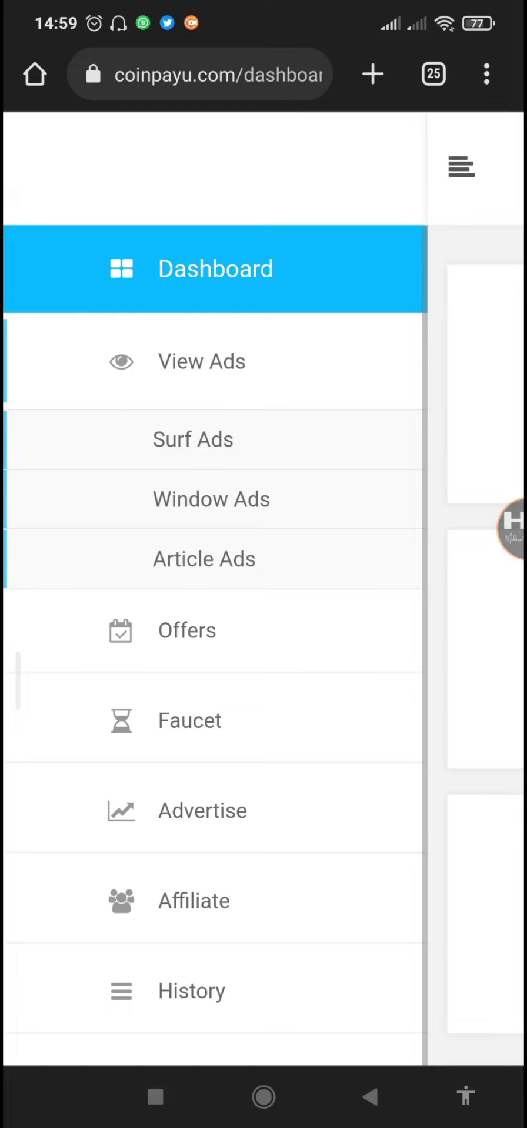
- Scroll the menu and draw a rectangle around the Advertise section
{"action": "scroll", "coordinate": [214, 647], "scroll_direction": "down", "scroll_amount": 2}
{"action": "scroll", "coordinate": [215, 646], "scroll_direction": "up", "scroll_amount": 2}
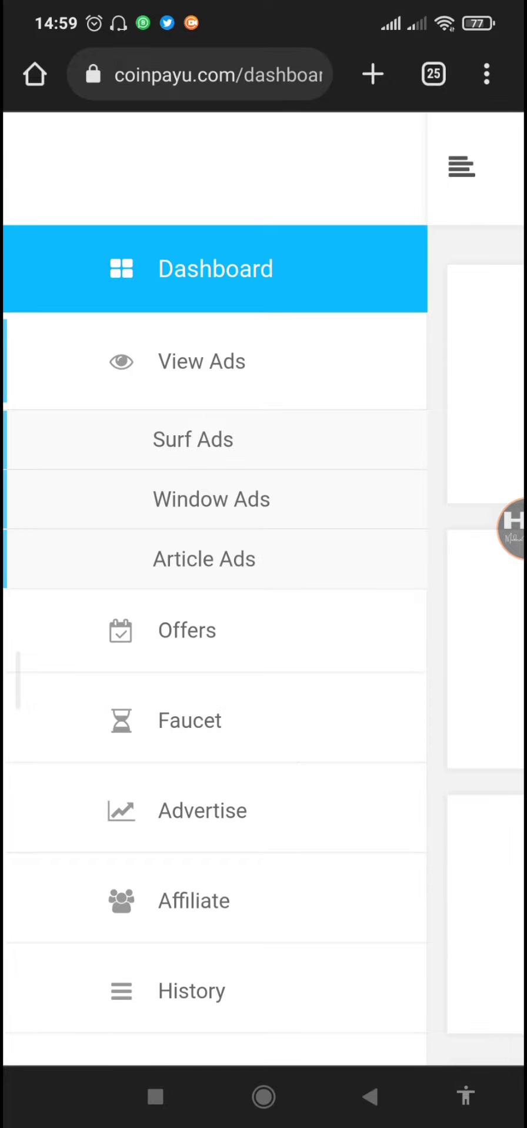
{"action": "scroll", "coordinate": [214, 647], "scroll_direction": "down", "scroll_amount": 2}
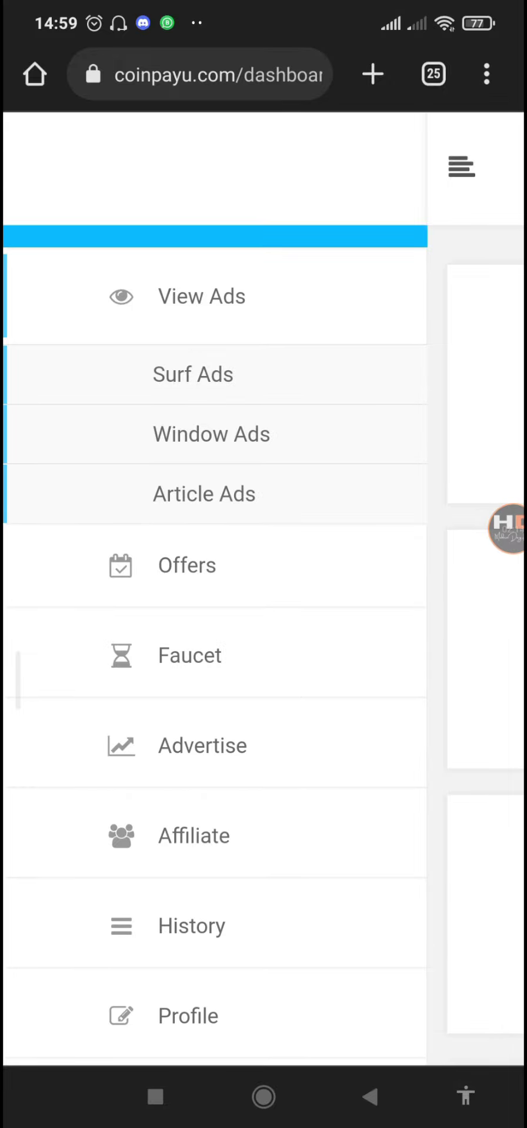
{"action": "left_click", "coordinate": [491, 529]}
{"action": "left_click", "coordinate": [421, 574]}
{"action": "left_click", "coordinate": [326, 986]}
{"action": "mouse_move", "coordinate": [337, 690]}
{"action": "left_mouse_down"}
{"action": "mouse_move", "coordinate": [43, 770]}
{"action": "mouse_move", "coordinate": [42, 798]}
{"action": "left_mouse_up"}
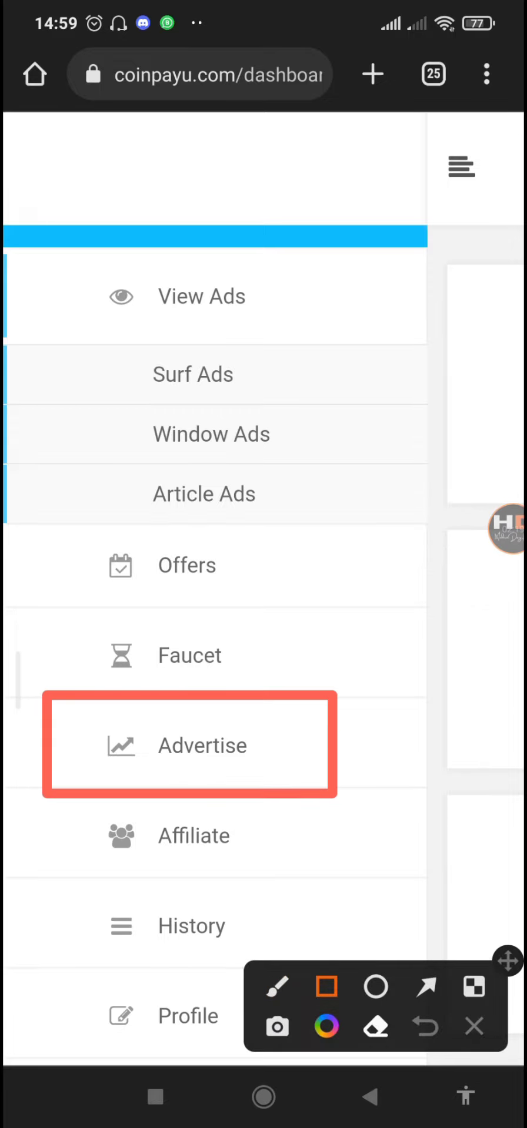
{"action": "left_click", "coordinate": [474, 1026]}
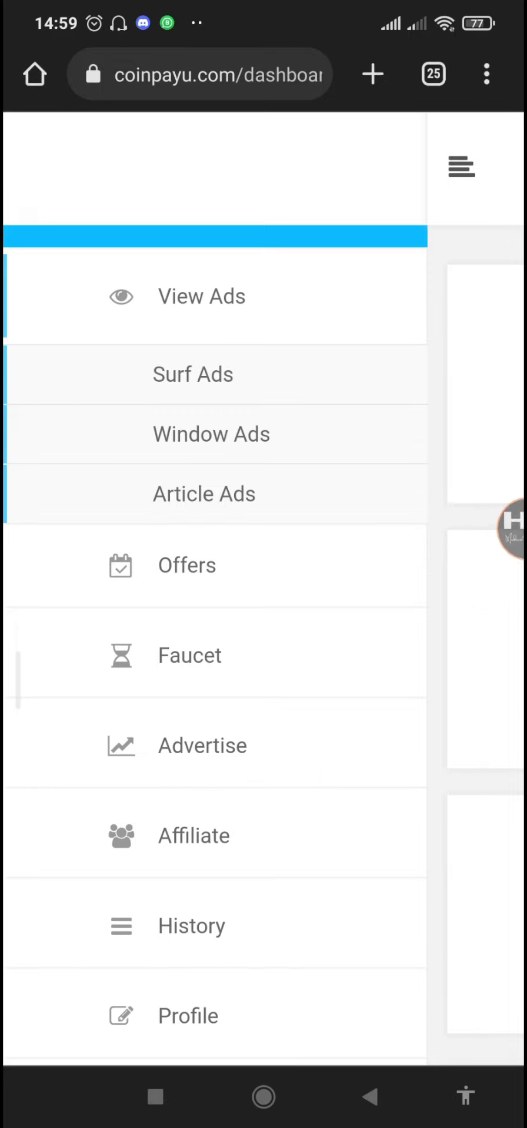
{"action": "scroll", "coordinate": [215, 529], "scroll_direction": "up", "scroll_amount": 1}
- Box the Main and Purchase Balance cards and draw arrows from Main into Purchase Balance
{"action": "left_click", "coordinate": [461, 167]}
{"action": "left_click", "coordinate": [492, 529]}
{"action": "left_click", "coordinate": [421, 572]}
{"action": "left_click", "coordinate": [326, 986]}
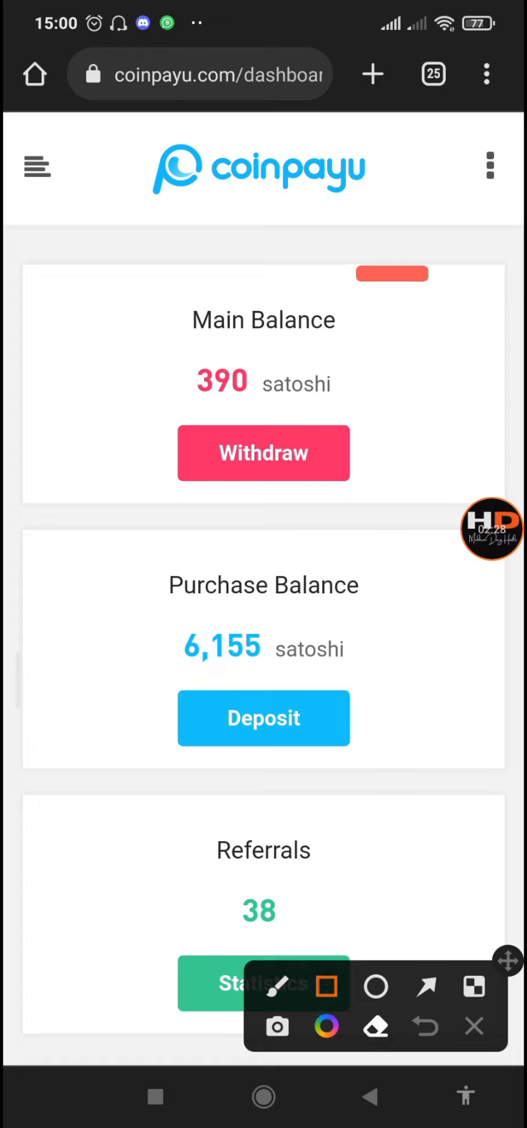
{"action": "left_click_drag", "start_coordinate": [427, 274], "coordinate": [110, 496]}
{"action": "mouse_move", "coordinate": [427, 529]}
{"action": "left_mouse_down"}
{"action": "mouse_move", "coordinate": [335, 540]}
{"action": "mouse_move", "coordinate": [107, 767]}
{"action": "left_mouse_up"}
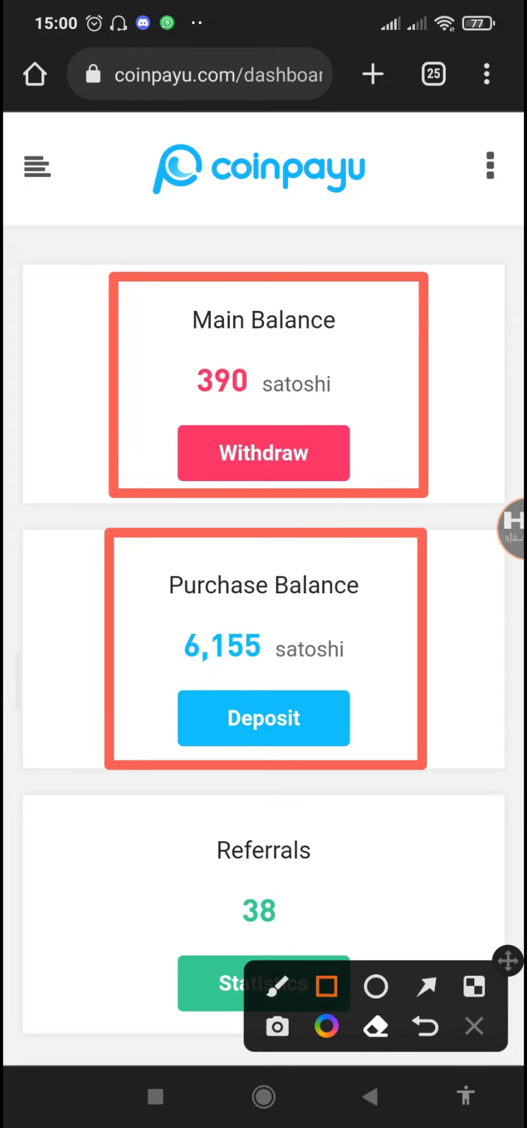
{"action": "left_click", "coordinate": [426, 986]}
{"action": "left_click_drag", "start_coordinate": [165, 434], "coordinate": [196, 582]}
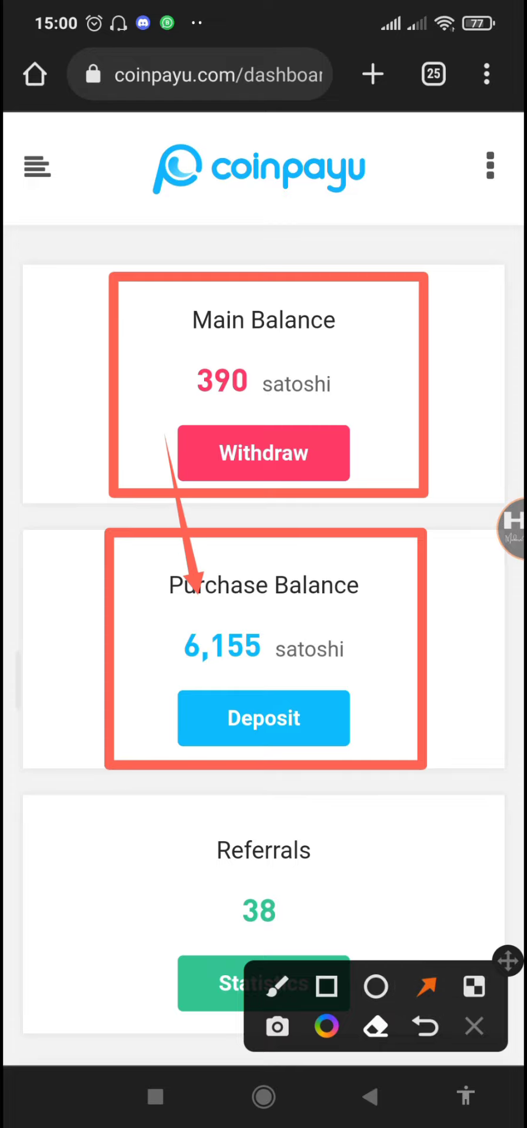
{"action": "left_click_drag", "start_coordinate": [379, 452], "coordinate": [315, 588]}
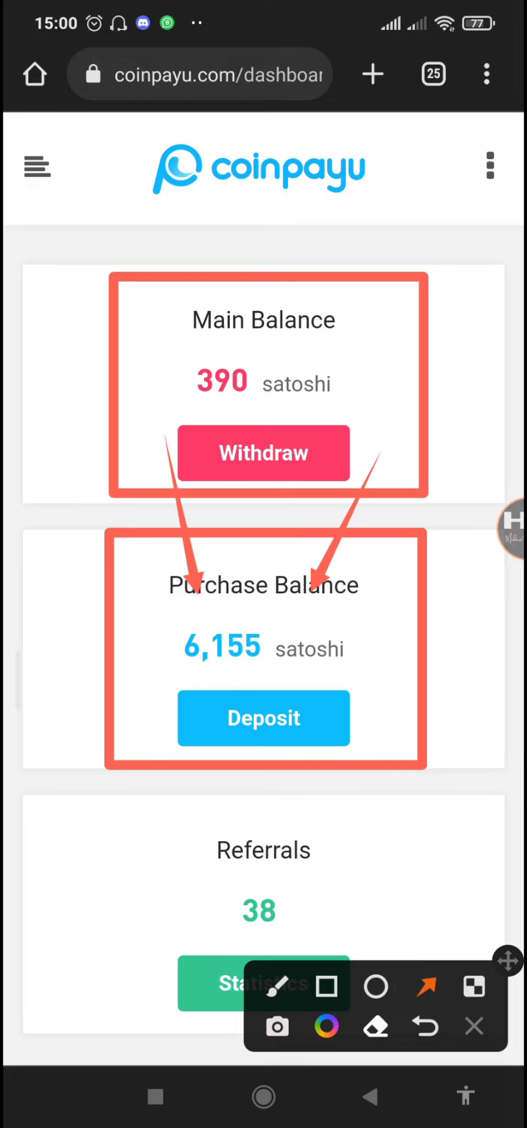
{"action": "left_click", "coordinate": [474, 1027]}
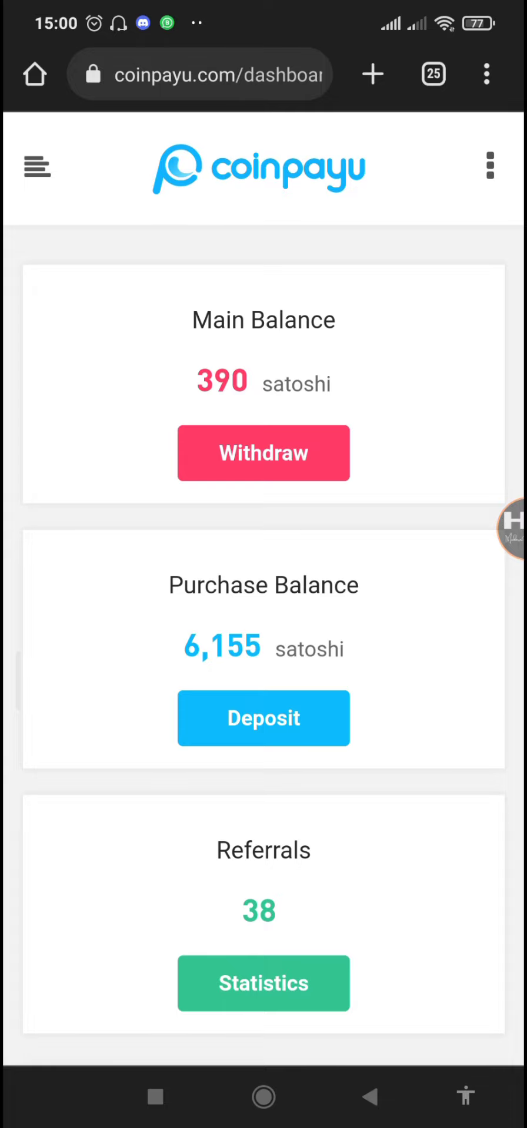
- Start a deposit into the Purchase Balance
{"action": "left_click", "coordinate": [37, 166]}
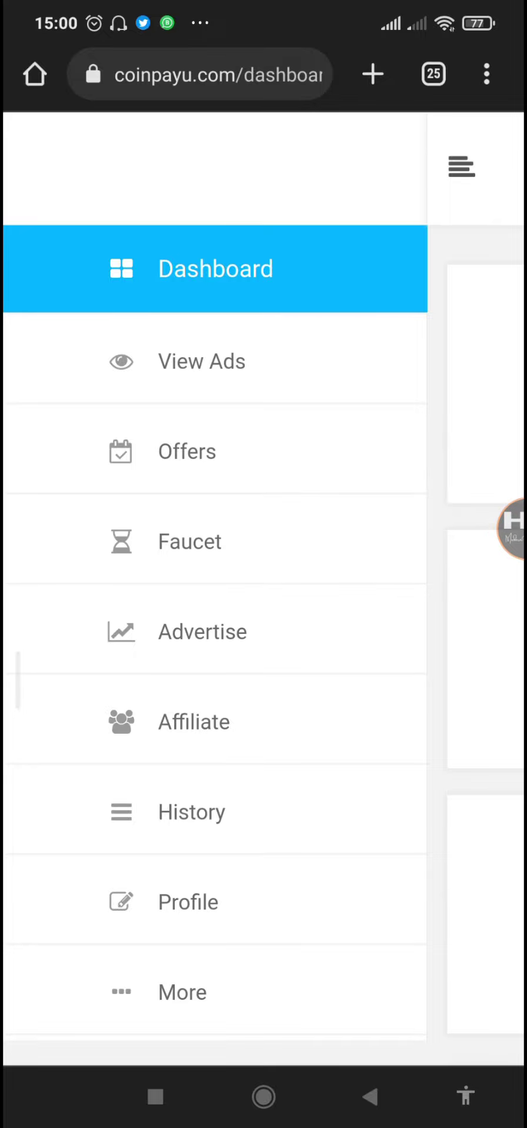
{"action": "left_click", "coordinate": [462, 167]}
{"action": "scroll", "coordinate": [263, 588], "scroll_direction": "down", "scroll_amount": 3}
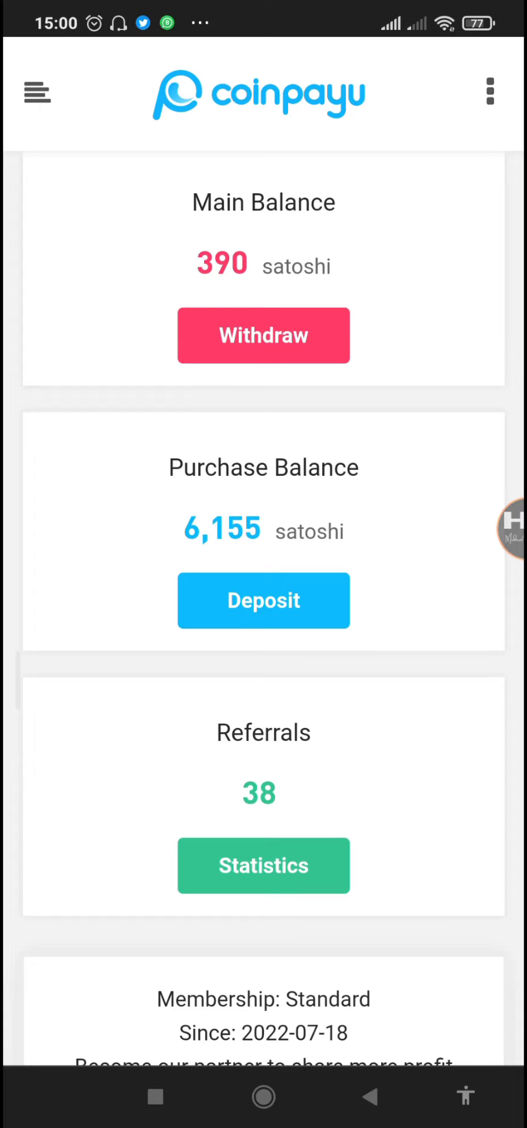
{"action": "left_click", "coordinate": [263, 600]}
- Browse the list of available deposit methods
{"action": "left_click", "coordinate": [263, 389]}
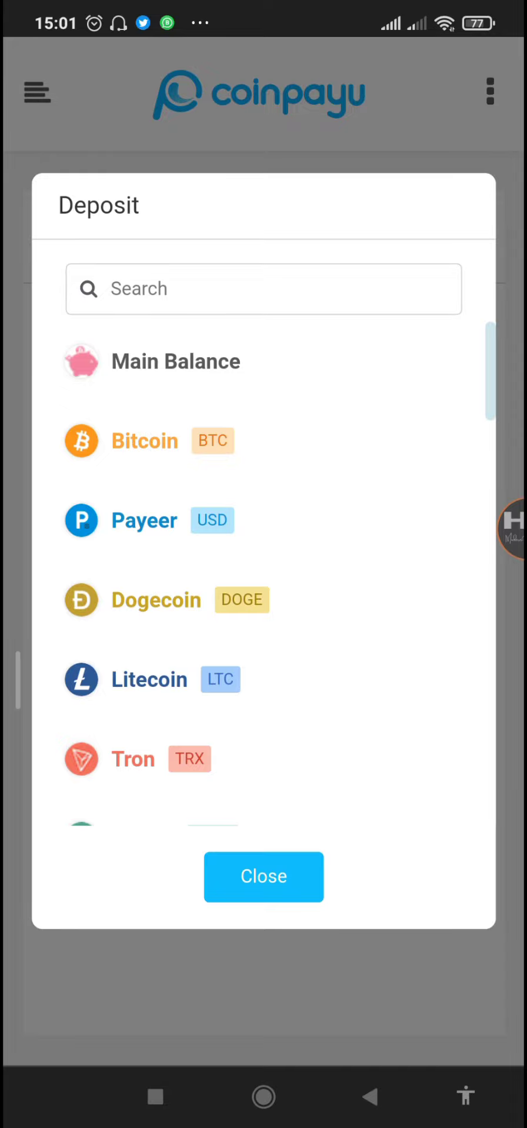
{"action": "scroll", "coordinate": [263, 570], "scroll_direction": "down", "scroll_amount": 10}
{"action": "scroll", "coordinate": [263, 582], "scroll_direction": "down", "scroll_amount": 4}
{"action": "scroll", "coordinate": [263, 581], "scroll_direction": "up", "scroll_amount": 1}
{"action": "scroll", "coordinate": [264, 582], "scroll_direction": "down", "scroll_amount": 5}
{"action": "scroll", "coordinate": [263, 570], "scroll_direction": "up", "scroll_amount": 10}
{"action": "scroll", "coordinate": [264, 570], "scroll_direction": "down", "scroll_amount": 1}
{"action": "scroll", "coordinate": [263, 571], "scroll_direction": "down", "scroll_amount": 10}
{"action": "scroll", "coordinate": [264, 570], "scroll_direction": "down", "scroll_amount": 5}
{"action": "scroll", "coordinate": [263, 570], "scroll_direction": "down", "scroll_amount": 5}
{"action": "left_click", "coordinate": [263, 876]}
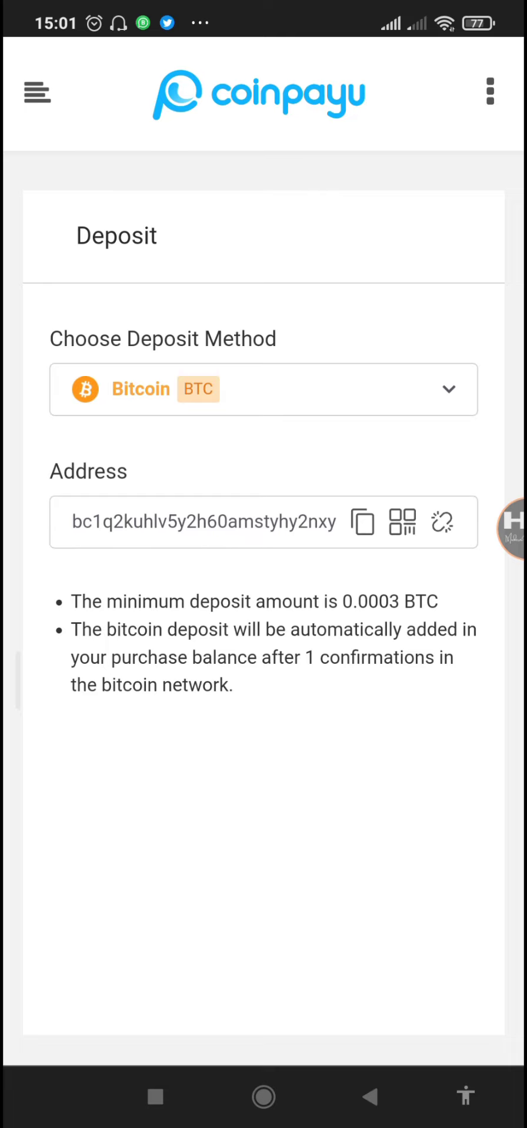
- Select Tron as the deposit method and copy its TRX deposit address
{"action": "left_click", "coordinate": [264, 389]}
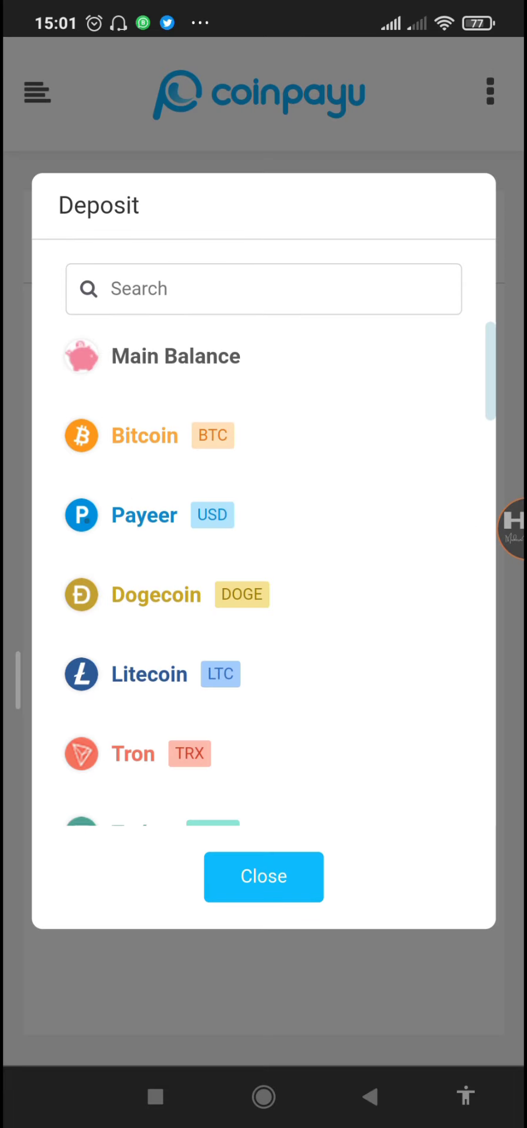
{"action": "scroll", "coordinate": [263, 564], "scroll_direction": "down", "scroll_amount": 2}
{"action": "left_click", "coordinate": [133, 644]}
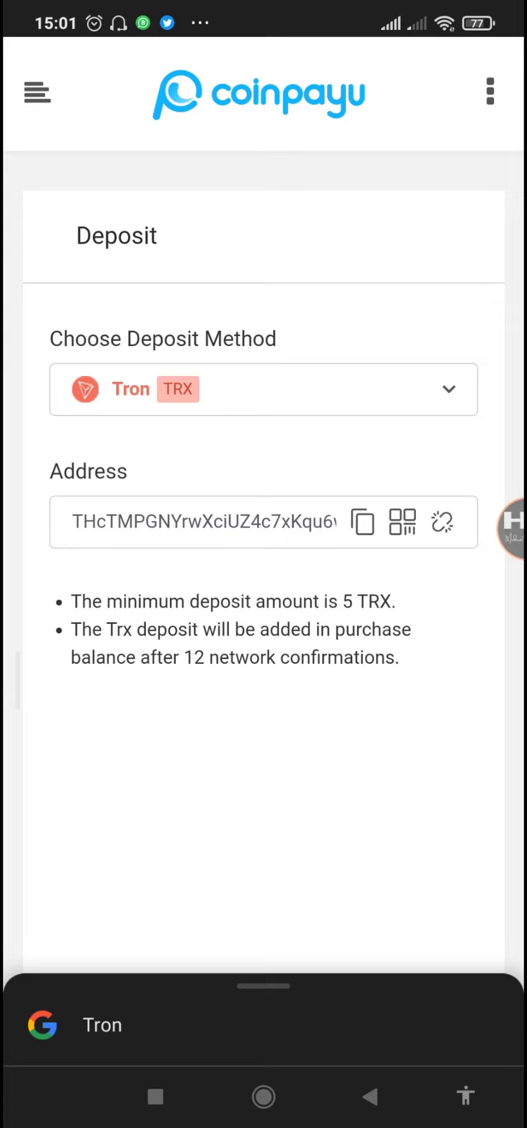
{"action": "left_click", "coordinate": [362, 522]}
- Box the 5 TRX minimum deposit and 12 network confirmations notes
{"action": "left_click", "coordinate": [511, 527]}
{"action": "left_click", "coordinate": [418, 572]}
{"action": "left_click", "coordinate": [327, 987]}
{"action": "left_click_drag", "start_coordinate": [445, 574], "coordinate": [304, 615]}
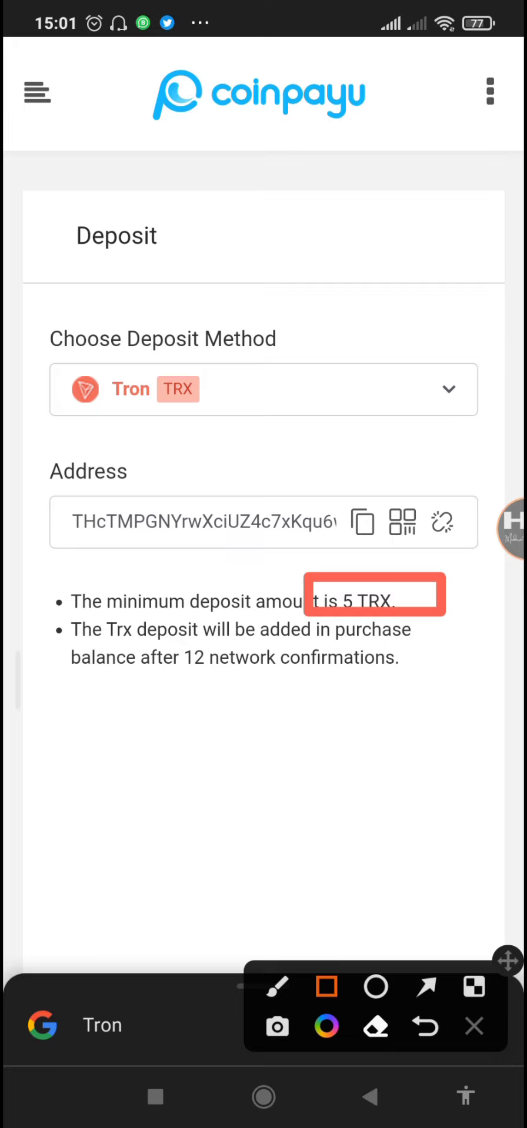
{"action": "left_click_drag", "start_coordinate": [434, 632], "coordinate": [48, 712]}
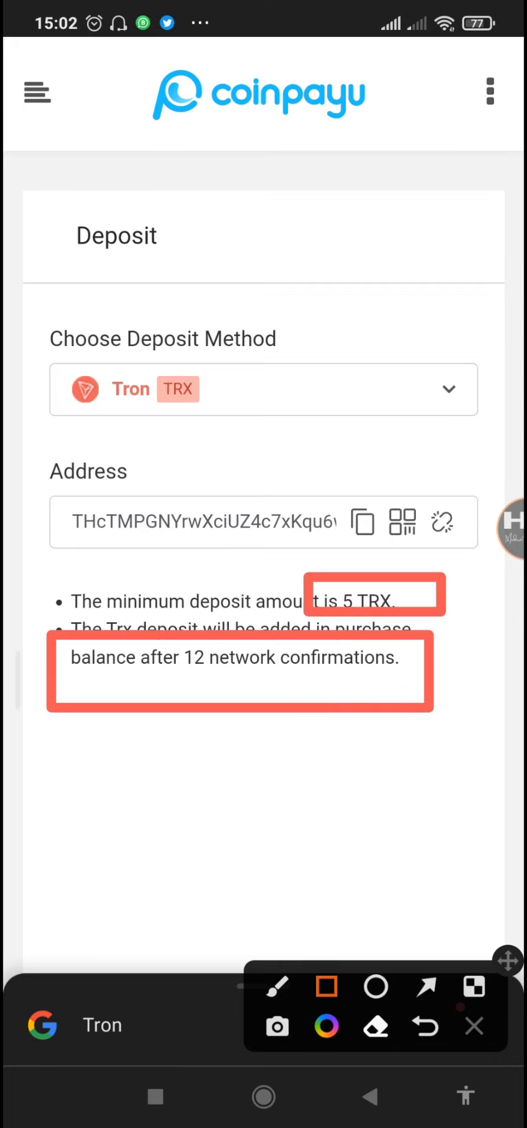
{"action": "left_click", "coordinate": [474, 1027]}
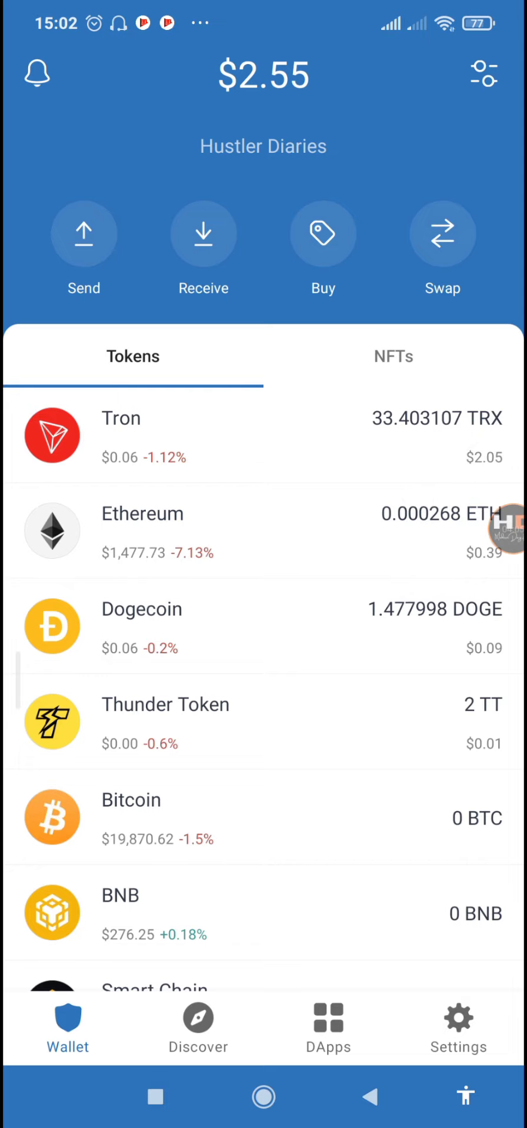
- Send the full 33.403107 TRX balance to the pasted Coinpayu deposit address
{"action": "left_click", "coordinate": [264, 435]}
{"action": "left_click", "coordinate": [164, 383]}
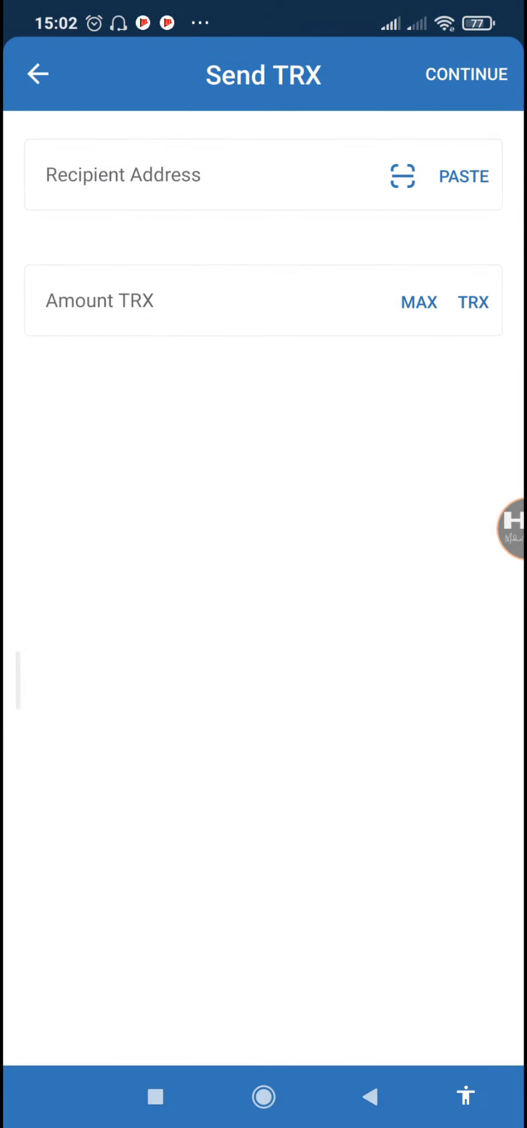
{"action": "left_click", "coordinate": [463, 176]}
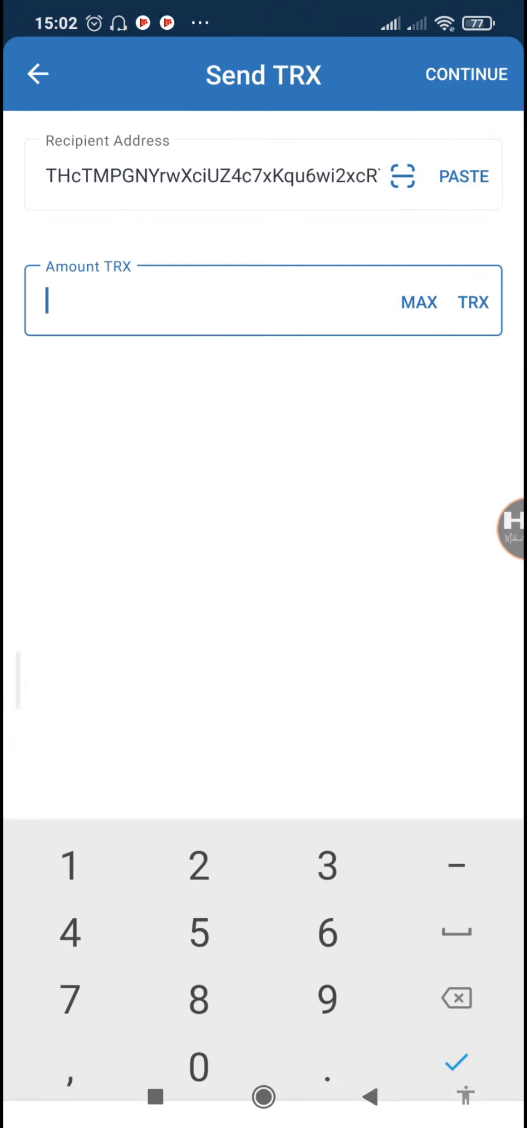
{"action": "left_click", "coordinate": [418, 302]}
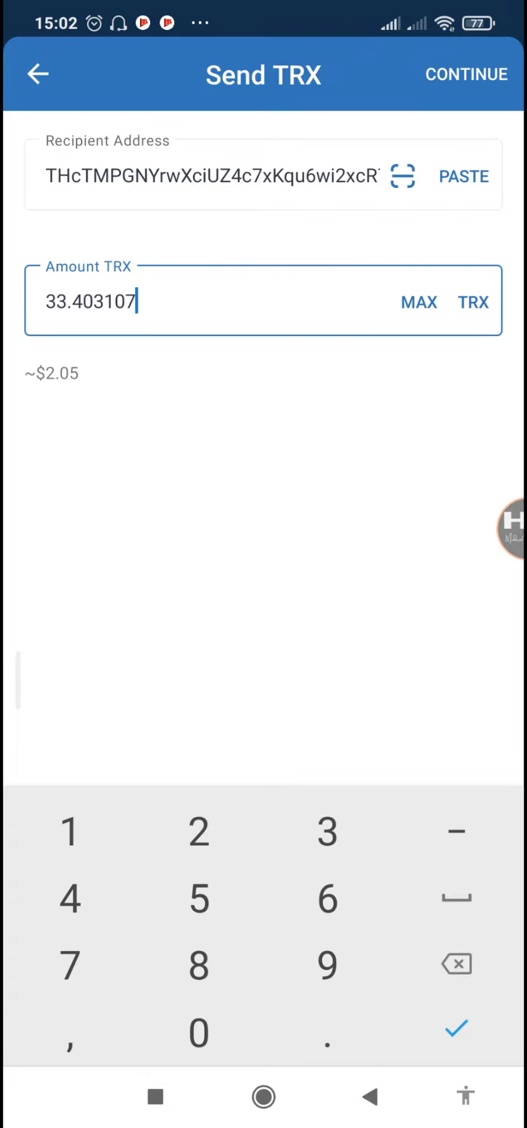
{"action": "left_click", "coordinate": [467, 74]}
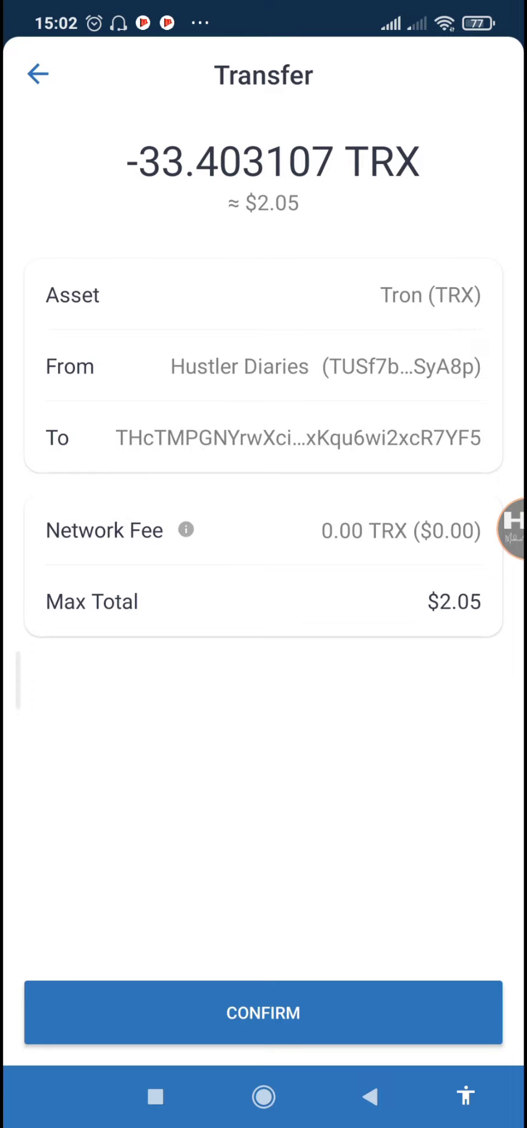
{"action": "left_click", "coordinate": [263, 1013]}
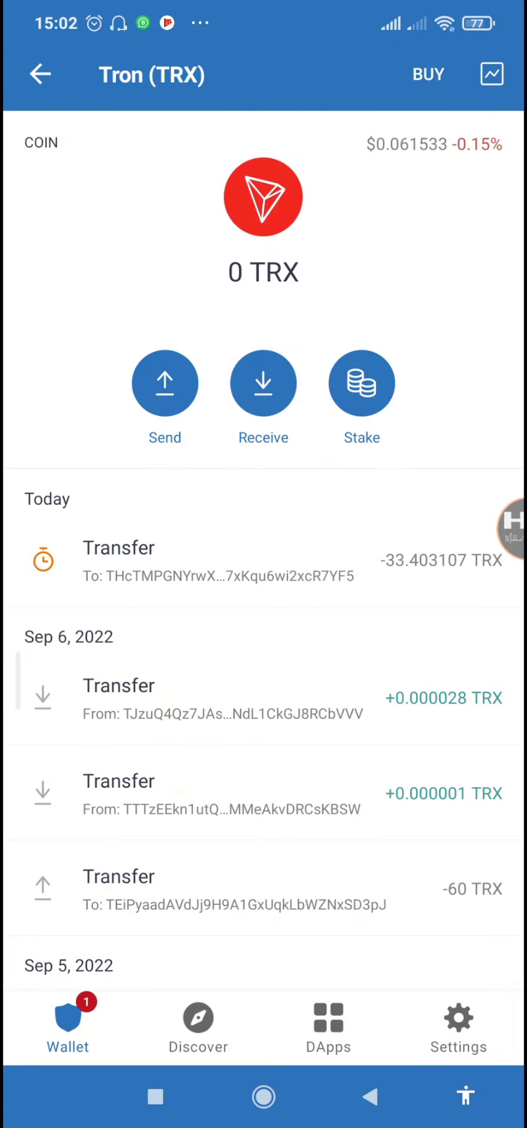
- Switch back to Chrome's Coinpayu Tron deposit page
{"action": "left_click", "coordinate": [155, 1096]}
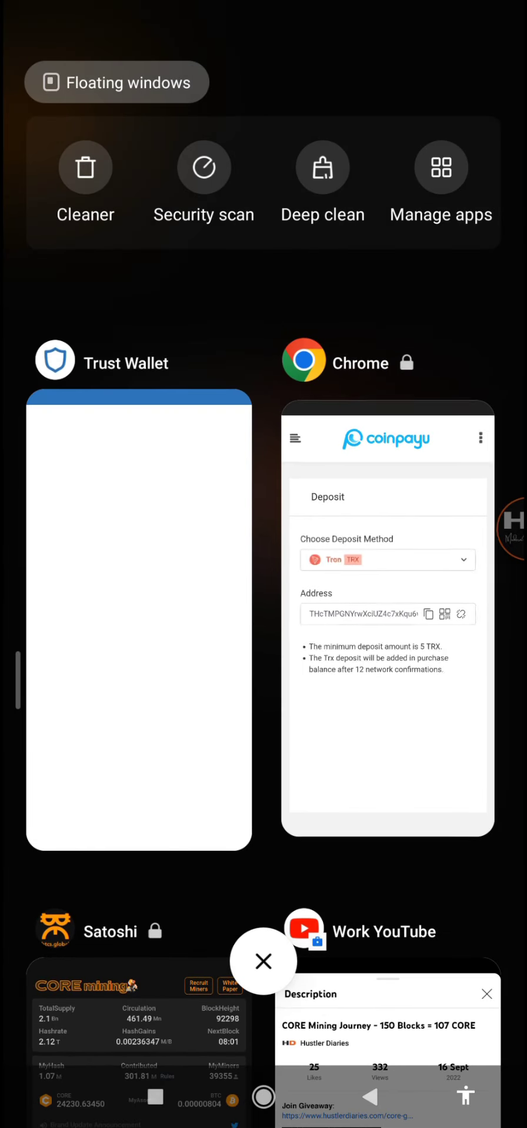
{"action": "left_click", "coordinate": [378, 646]}
{"action": "scroll", "coordinate": [263, 587], "scroll_direction": "up", "scroll_amount": 2}
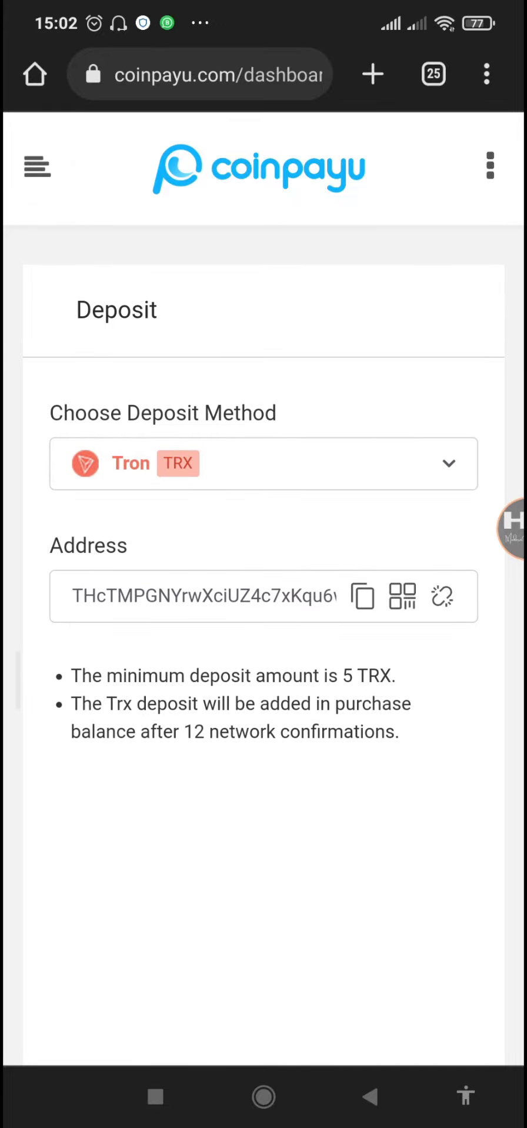
- Check the TRX-sent notification, then go to the Coinpayu Dashboard
{"action": "left_click_drag", "start_coordinate": [264, 6], "coordinate": [263, 529]}
{"action": "left_click_drag", "start_coordinate": [264, 882], "coordinate": [263, 176]}
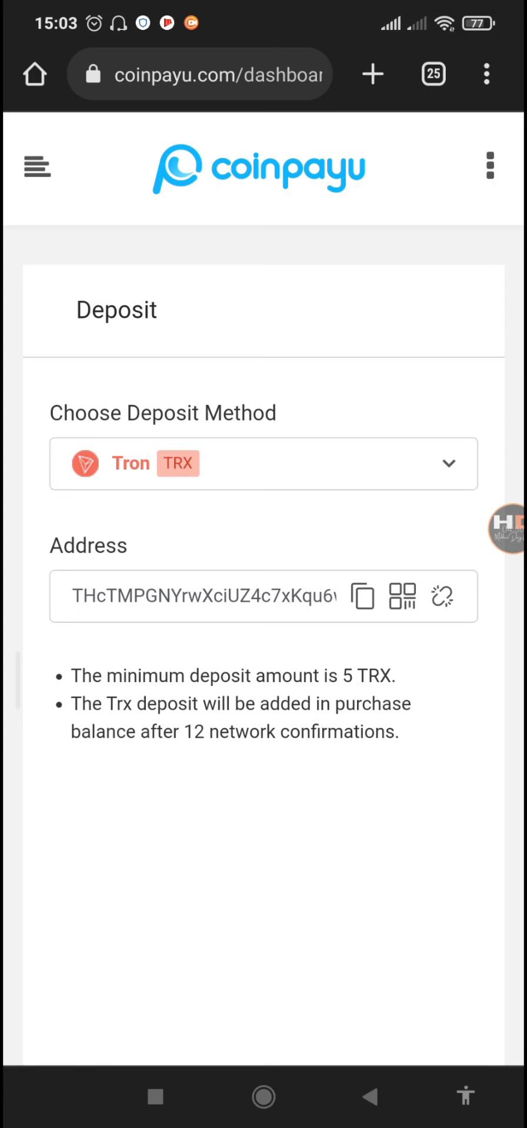
{"action": "left_click", "coordinate": [37, 166]}
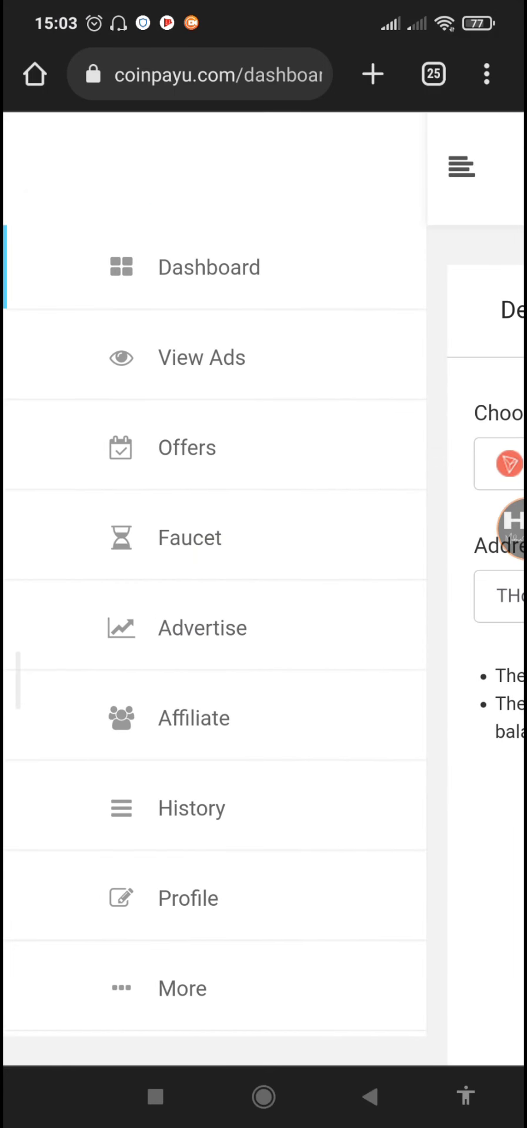
{"action": "left_click", "coordinate": [208, 268]}
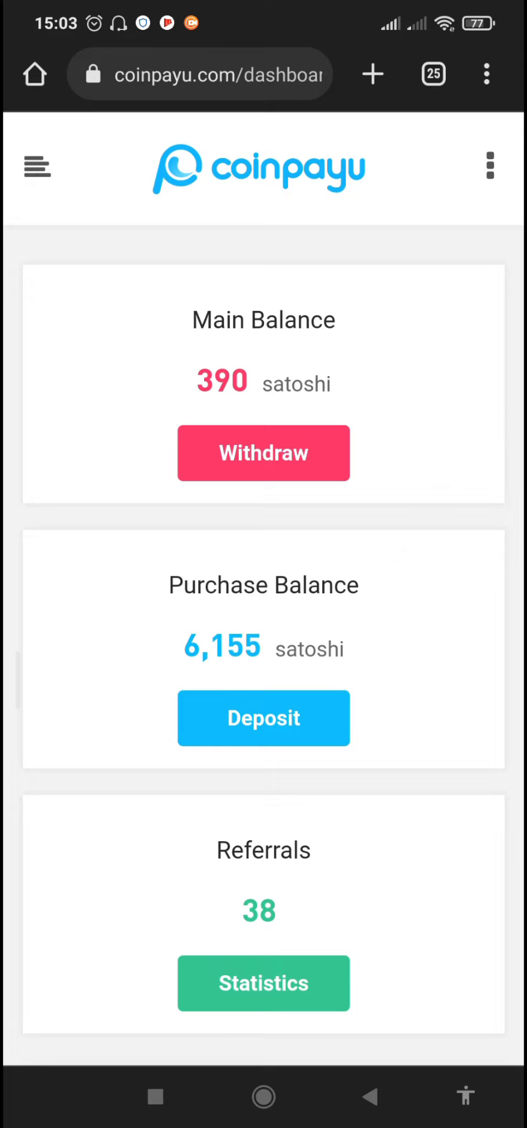
- Draw a few annotation marks on the dashboard, then clear them
{"action": "left_click", "coordinate": [326, 986]}
{"action": "left_click_drag", "start_coordinate": [329, 524], "coordinate": [426, 539]}
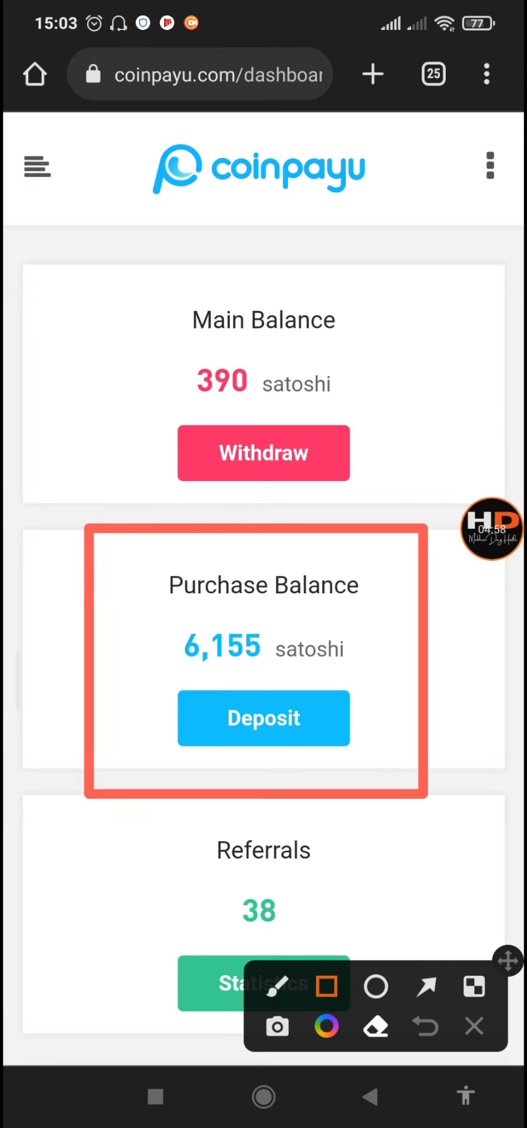
{"action": "left_click_drag", "start_coordinate": [86, 797], "coordinate": [119, 773]}
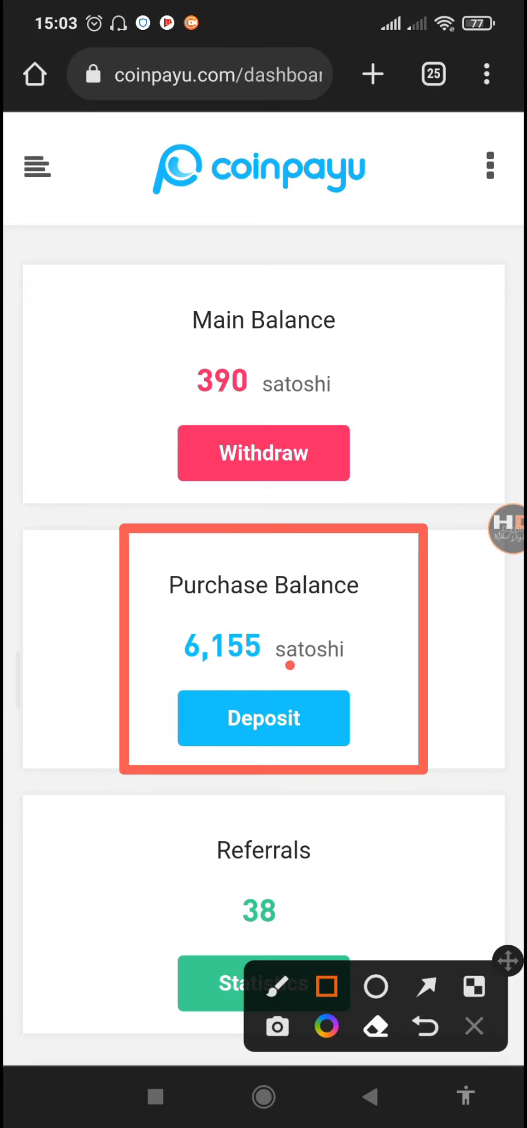
{"action": "left_click_drag", "start_coordinate": [289, 665], "coordinate": [342, 662]}
{"action": "left_click", "coordinate": [474, 1027]}
{"action": "left_click", "coordinate": [507, 529]}
- Check the deposit email, refresh, and box the 16,467-satoshi Purchase Balance
{"action": "left_click_drag", "start_coordinate": [263, 17], "coordinate": [263, 529]}
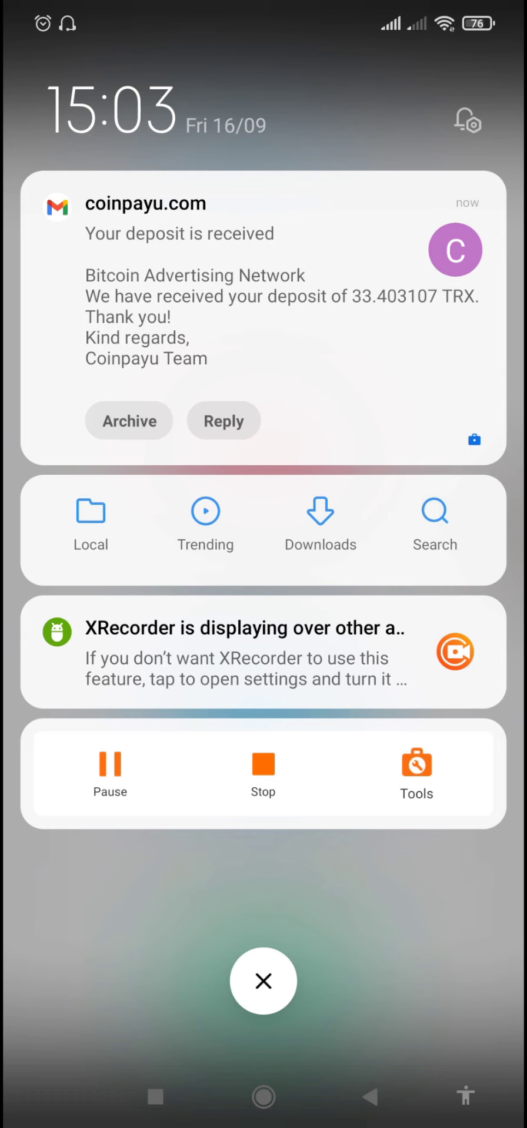
{"action": "left_click", "coordinate": [263, 982]}
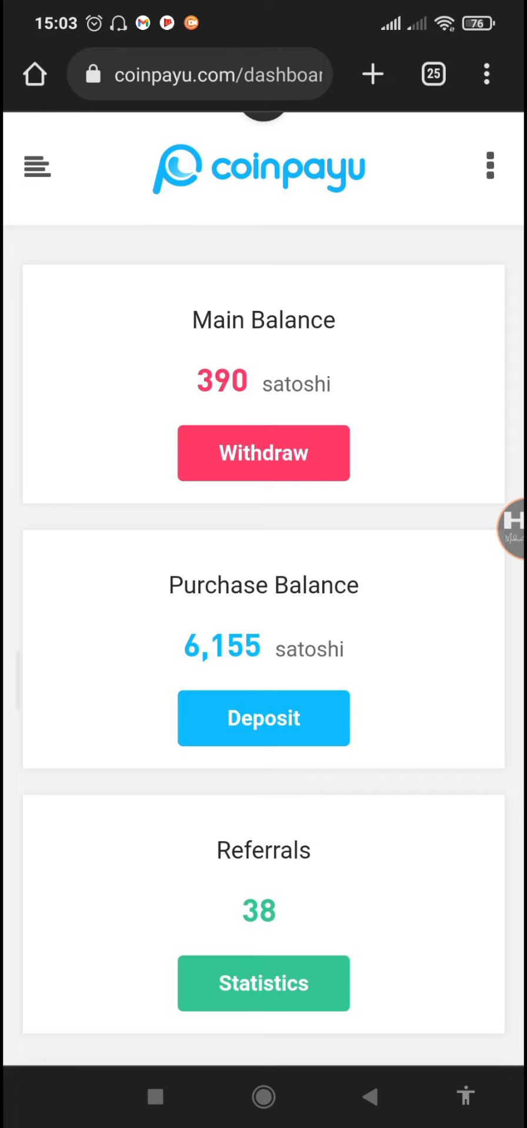
{"action": "left_click_drag", "start_coordinate": [263, 411], "coordinate": [263, 558]}
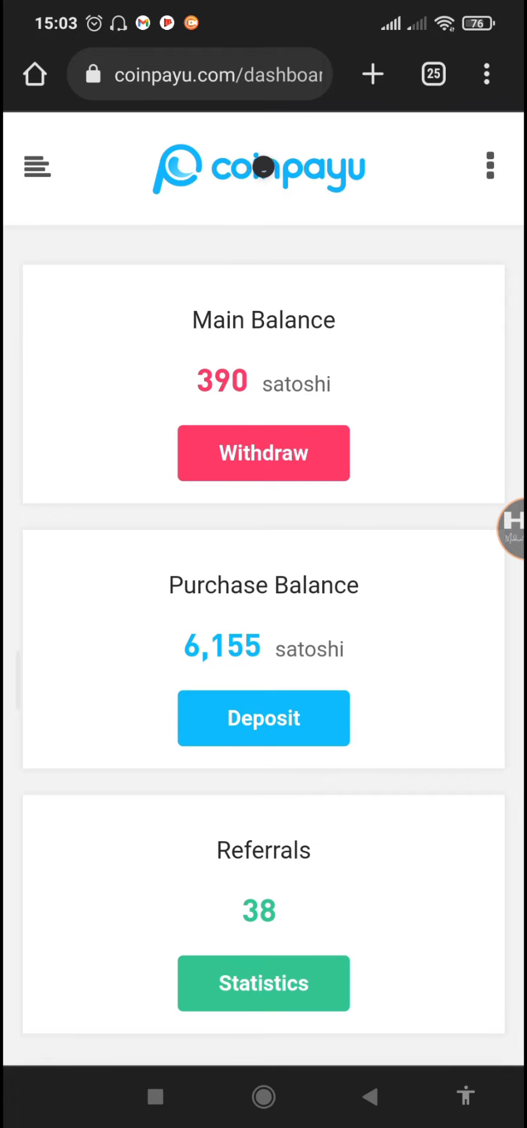
{"action": "left_click", "coordinate": [507, 529]}
{"action": "left_click", "coordinate": [326, 986]}
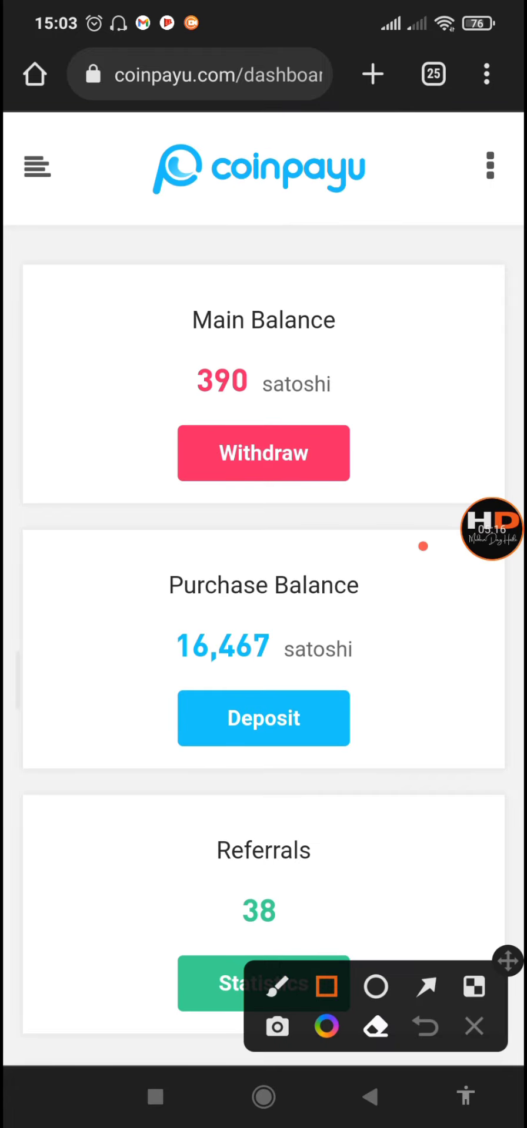
{"action": "left_click_drag", "start_coordinate": [428, 542], "coordinate": [108, 766]}
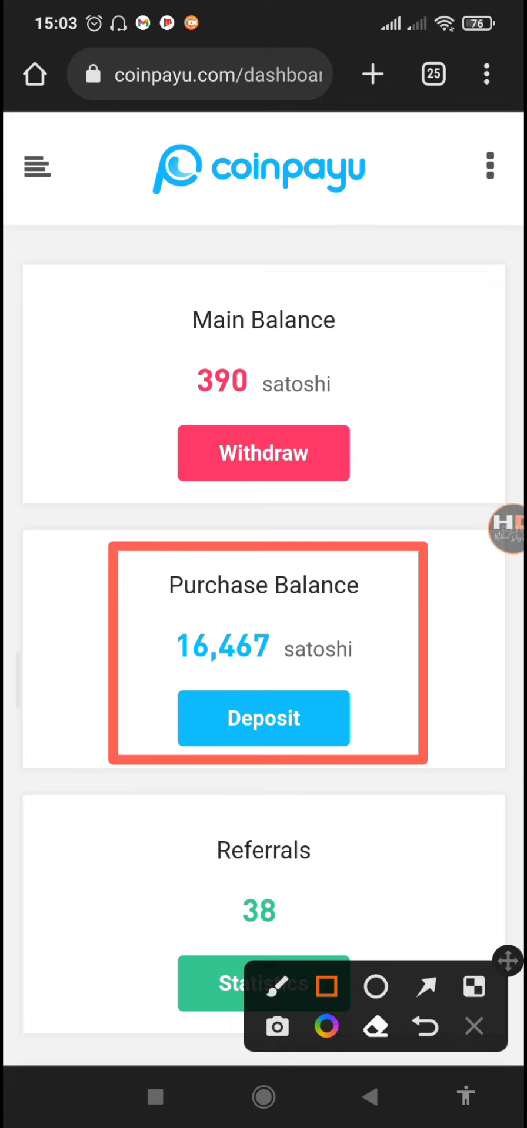
{"action": "left_click", "coordinate": [474, 1027]}
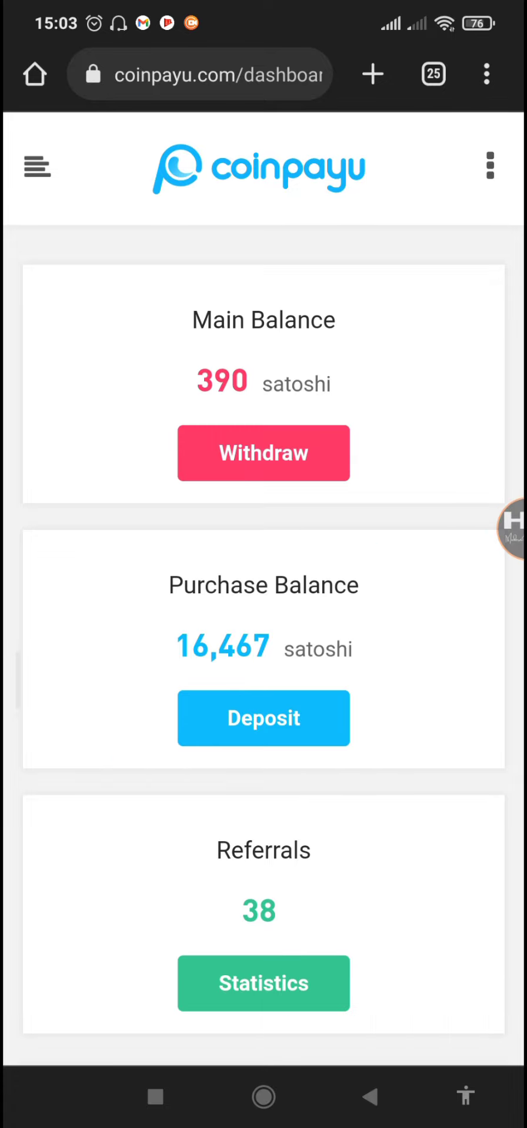
{"action": "left_click", "coordinate": [37, 167]}
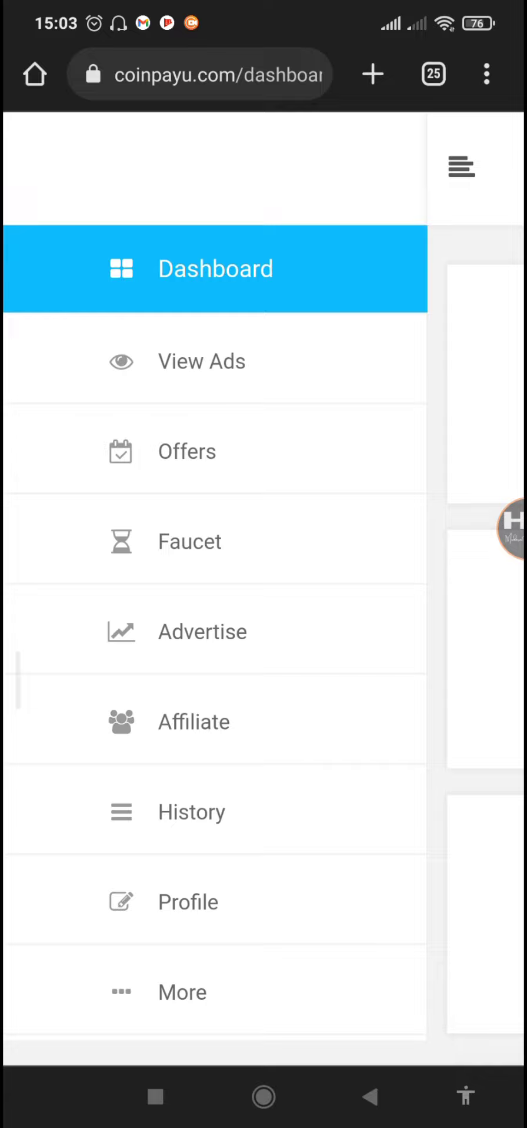
{"action": "left_click", "coordinate": [202, 631]}
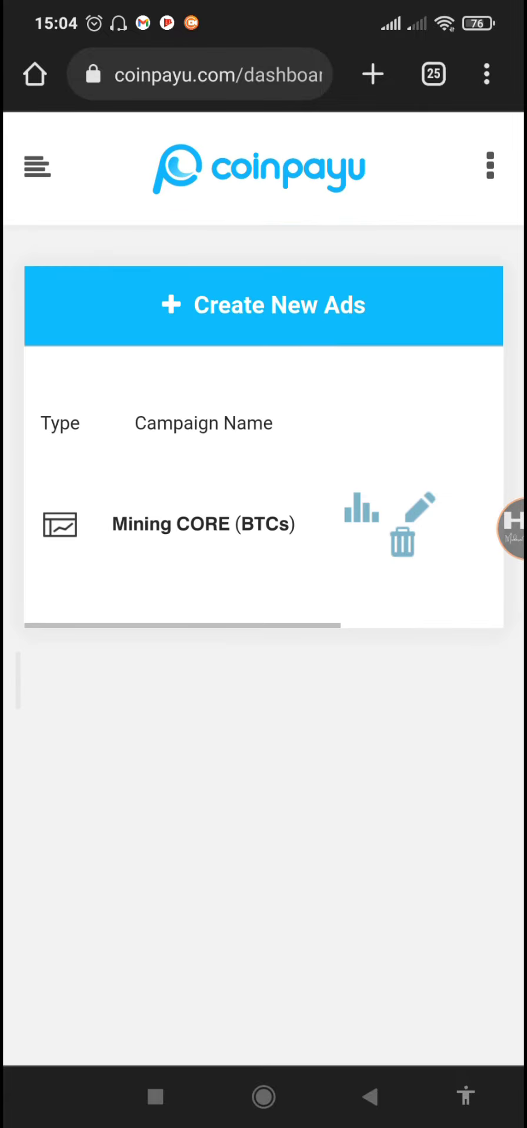
{"action": "left_click", "coordinate": [486, 74]}
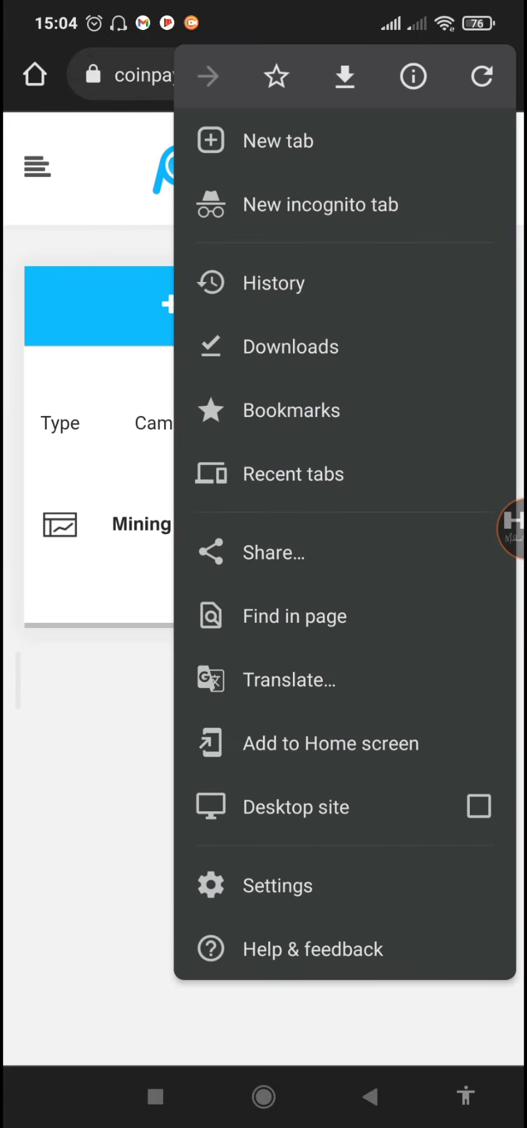
{"action": "left_click", "coordinate": [295, 807]}
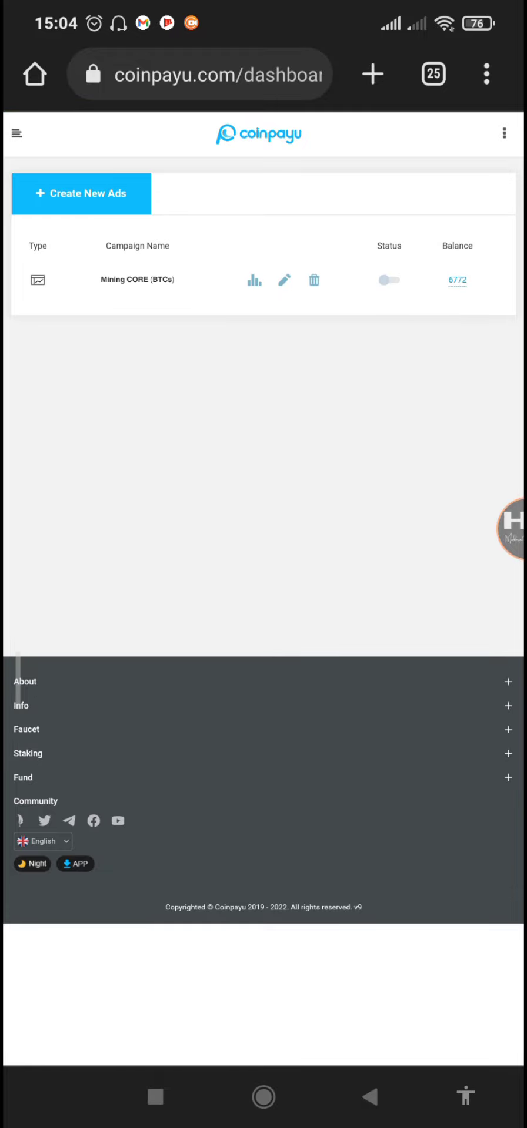
- Point an arrow at the campaign list, then start Create New Ads
{"action": "left_click", "coordinate": [510, 528]}
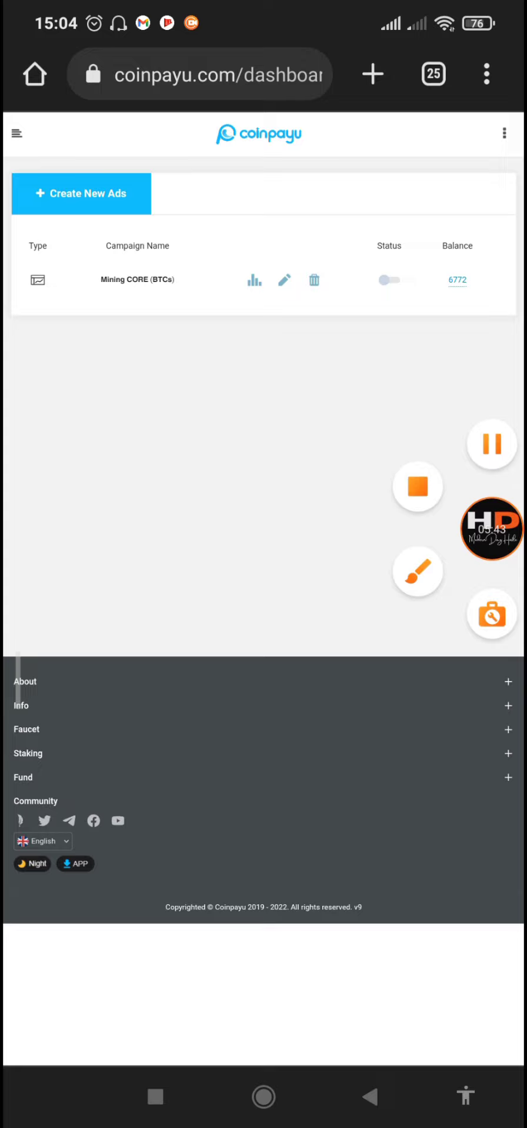
{"action": "left_click", "coordinate": [506, 528]}
{"action": "left_click", "coordinate": [417, 571]}
{"action": "left_click", "coordinate": [426, 987]}
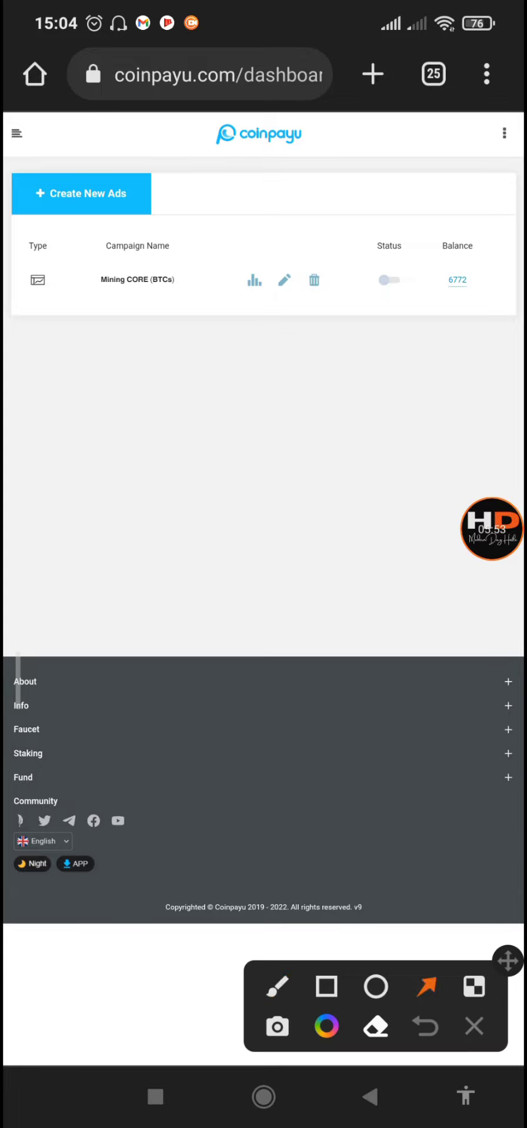
{"action": "left_click_drag", "start_coordinate": [279, 439], "coordinate": [388, 294]}
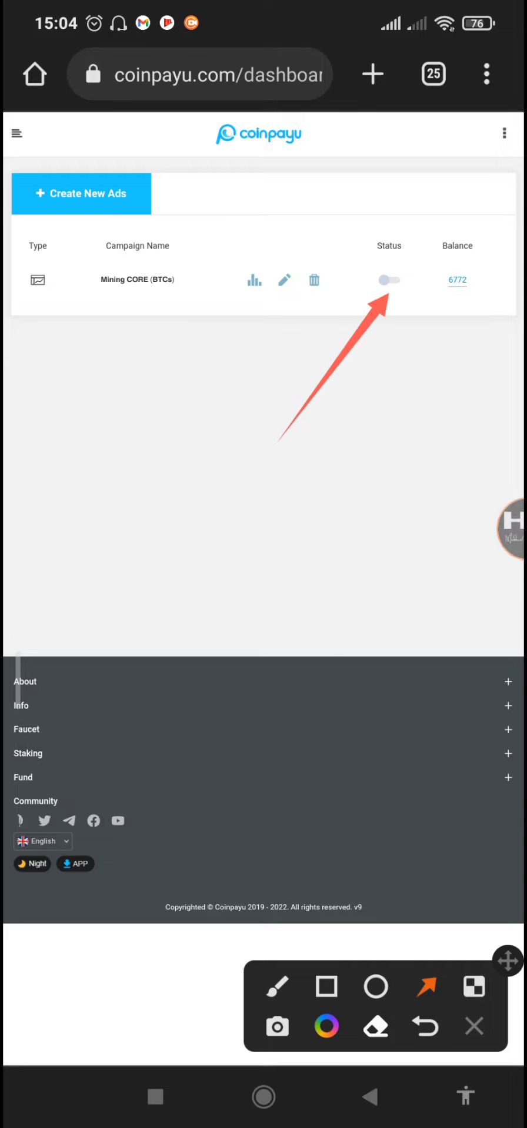
{"action": "left_click", "coordinate": [474, 1026]}
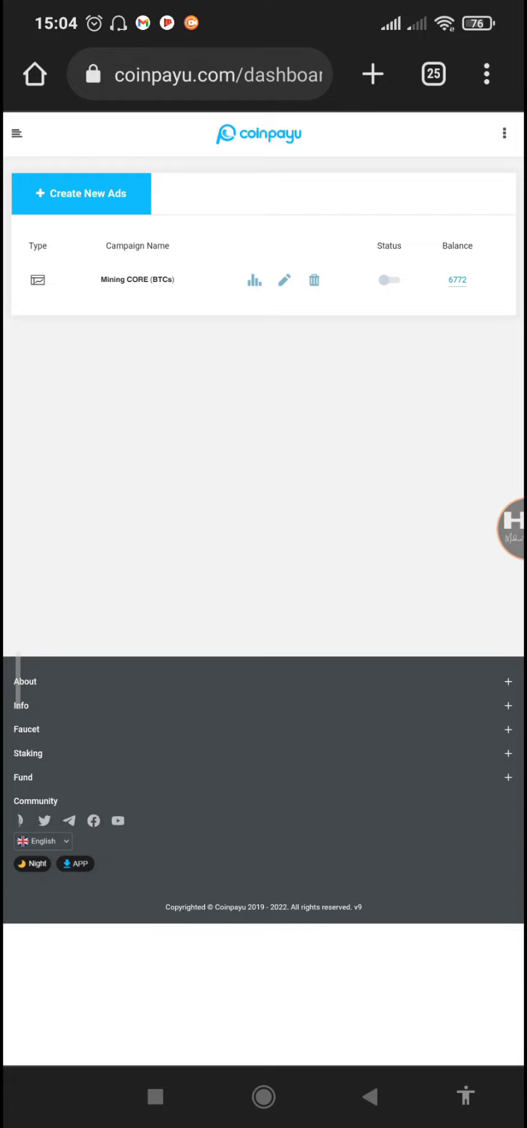
{"action": "left_click", "coordinate": [81, 193]}
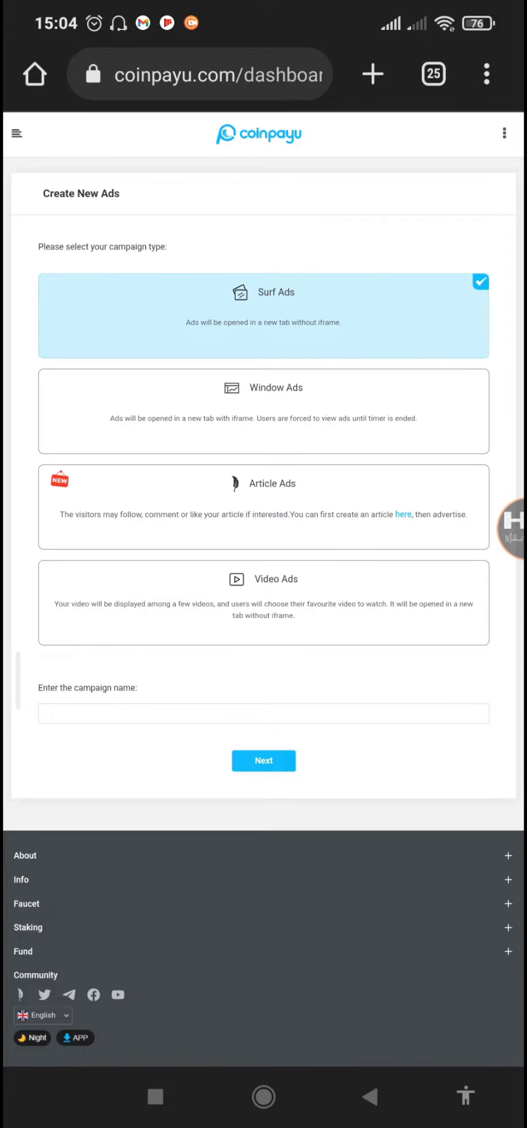
{"action": "scroll", "coordinate": [293, 510], "scroll_direction": "up", "scroll_amount": 5}
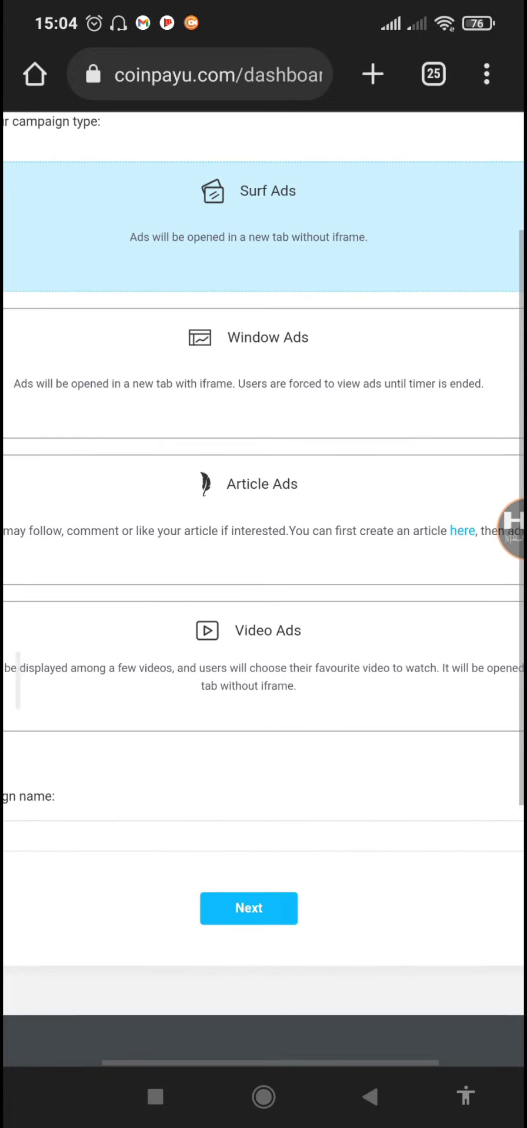
{"action": "scroll", "coordinate": [264, 529], "scroll_direction": "up", "scroll_amount": 1}
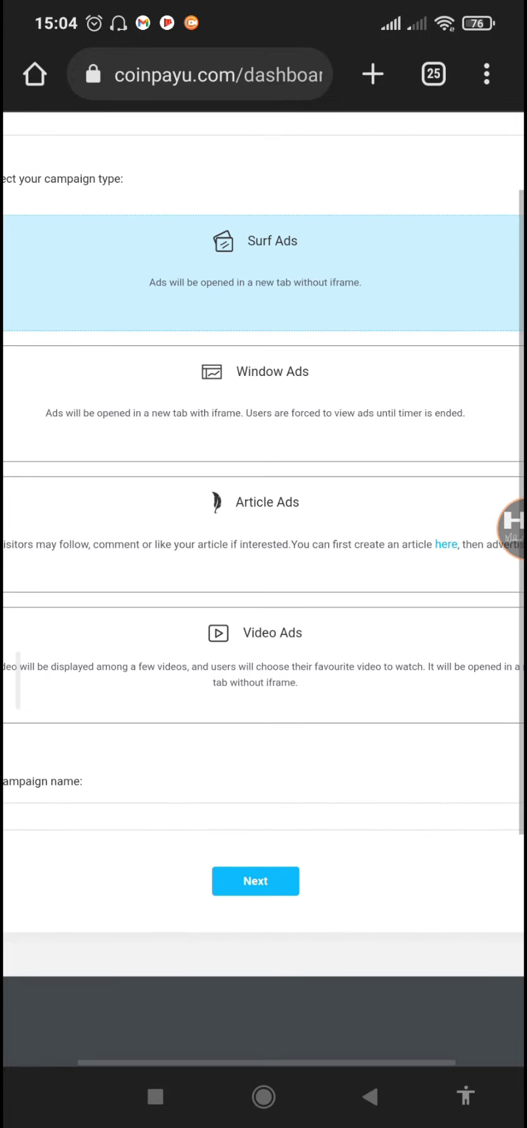
{"action": "scroll", "coordinate": [263, 529], "scroll_direction": "down", "scroll_amount": 3}
{"action": "scroll", "coordinate": [263, 529], "scroll_direction": "down", "scroll_amount": 2}
{"action": "scroll", "coordinate": [264, 529], "scroll_direction": "up", "scroll_amount": 2}
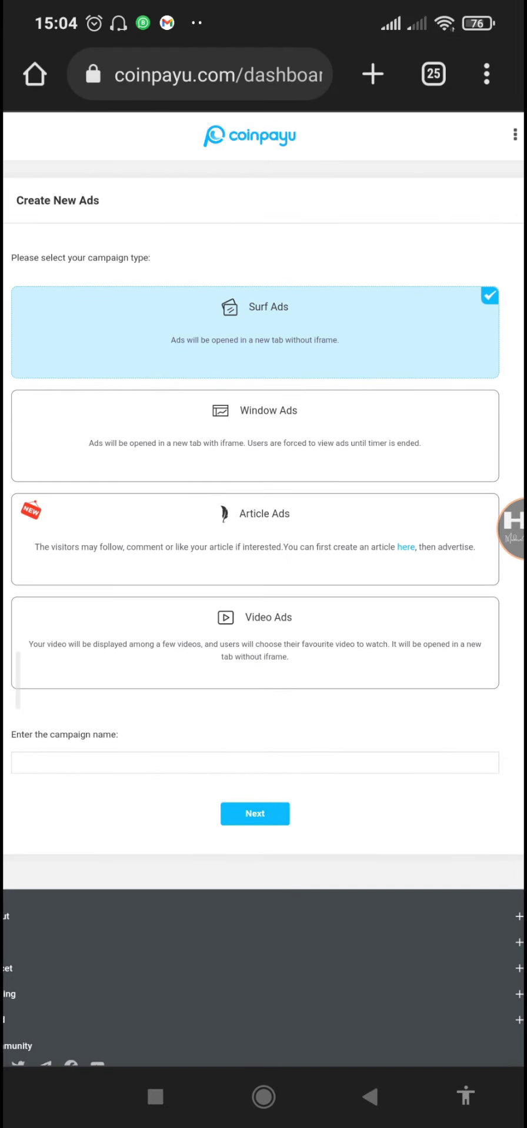
{"action": "scroll", "coordinate": [261, 363], "scroll_direction": "up", "scroll_amount": 3}
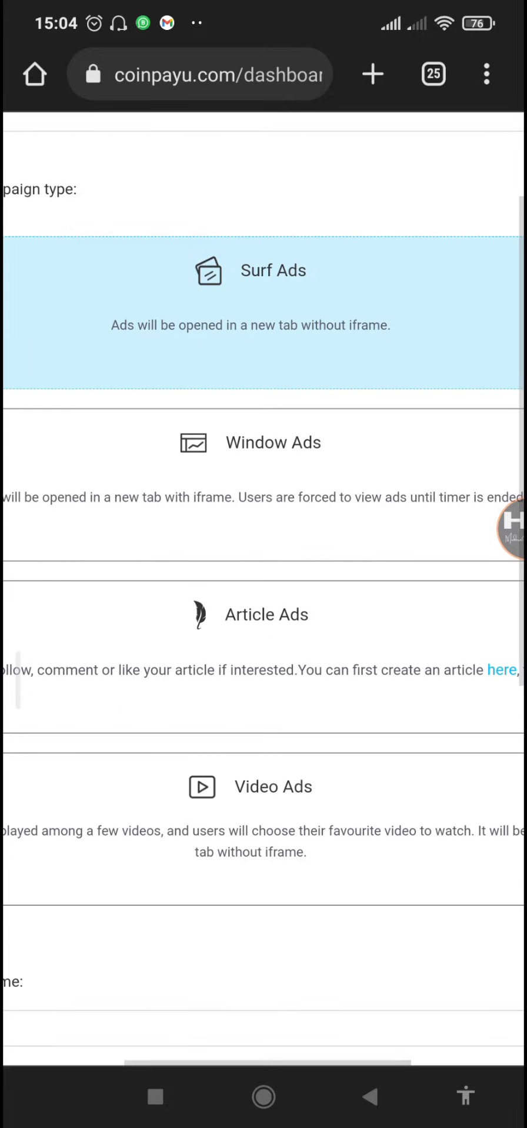
{"action": "scroll", "coordinate": [264, 470], "scroll_direction": "down", "scroll_amount": 3}
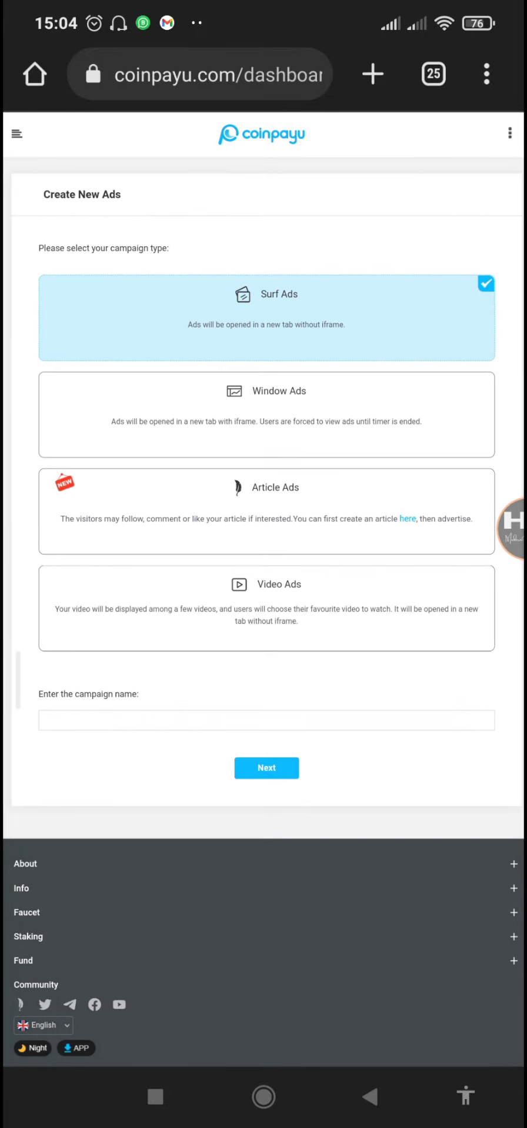
{"action": "left_click", "coordinate": [17, 134]}
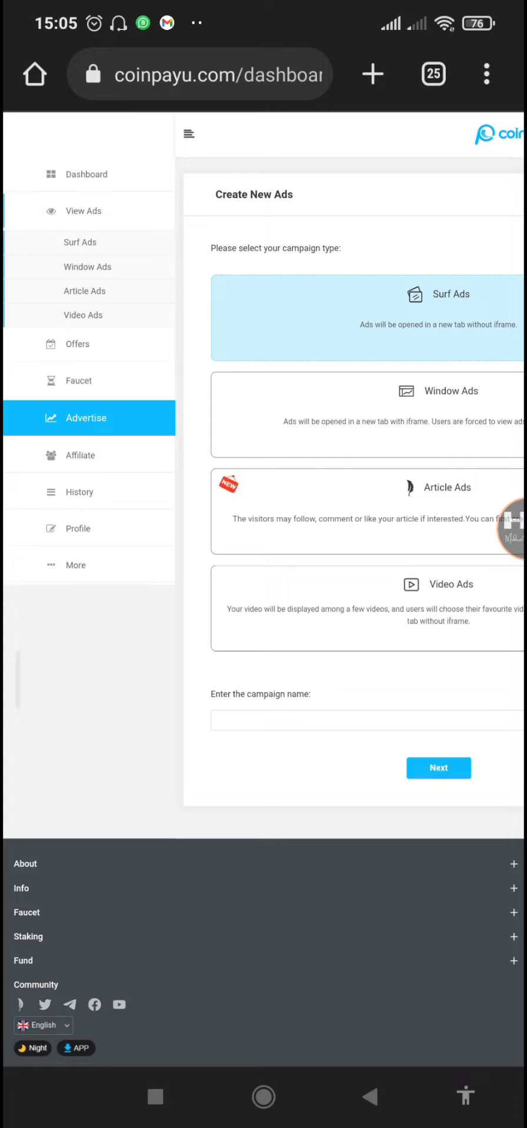
{"action": "left_click", "coordinate": [189, 134]}
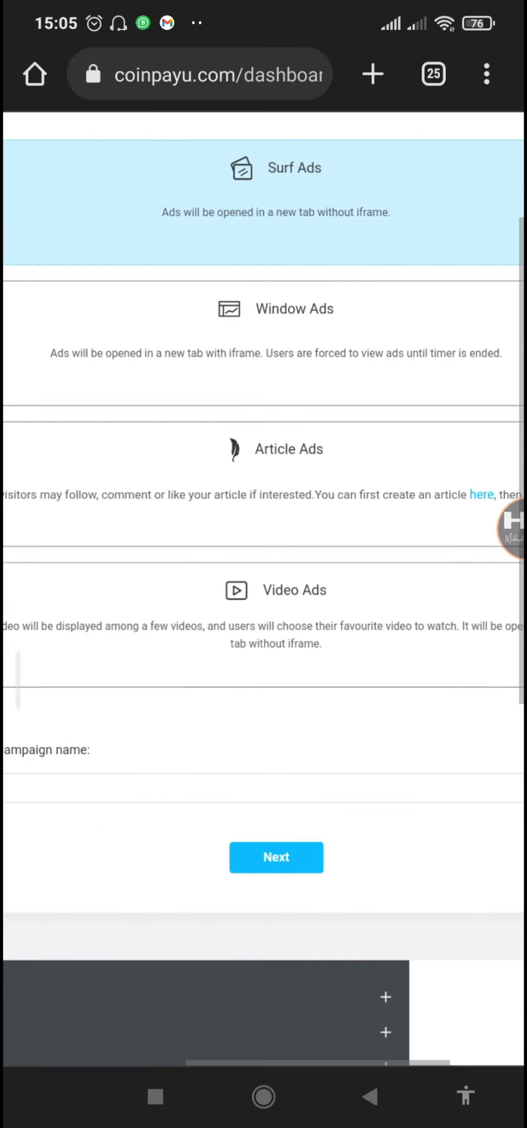
{"action": "left_click", "coordinate": [264, 612]}
{"action": "scroll", "coordinate": [263, 529], "scroll_direction": "up", "scroll_amount": 3}
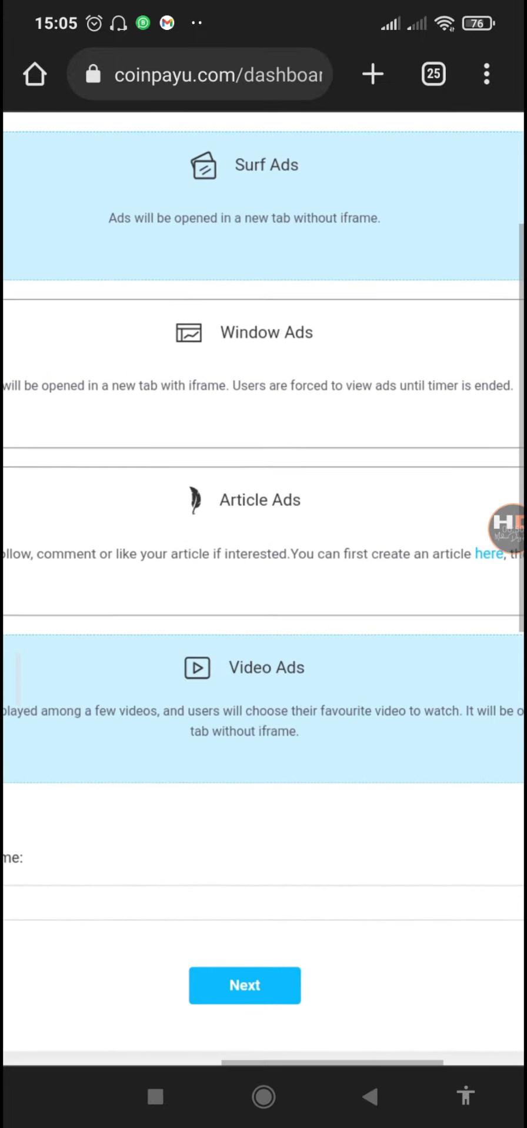
{"action": "scroll", "coordinate": [263, 529], "scroll_direction": "down", "scroll_amount": 1}
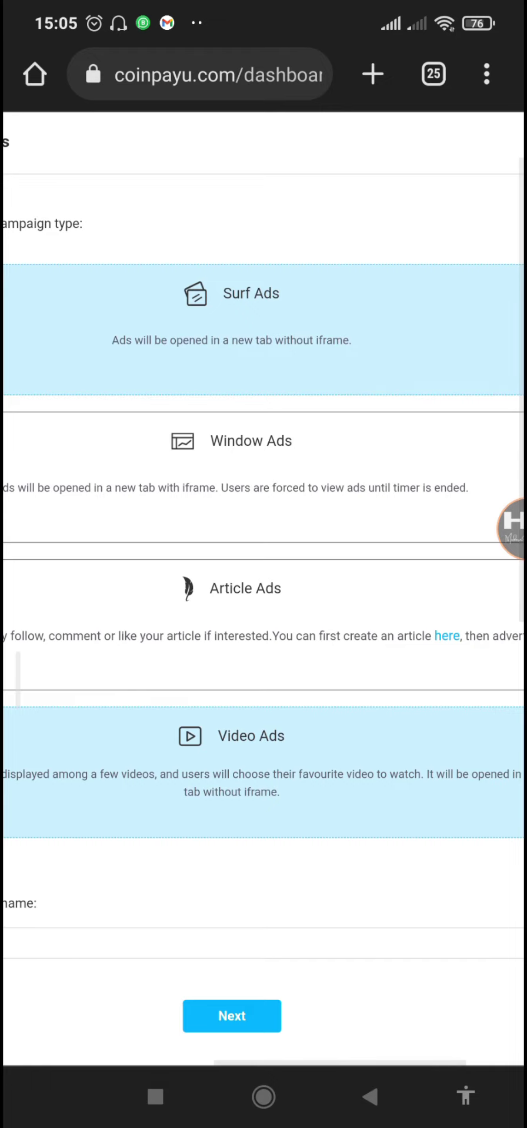
{"action": "scroll", "coordinate": [263, 529], "scroll_direction": "down", "scroll_amount": 2}
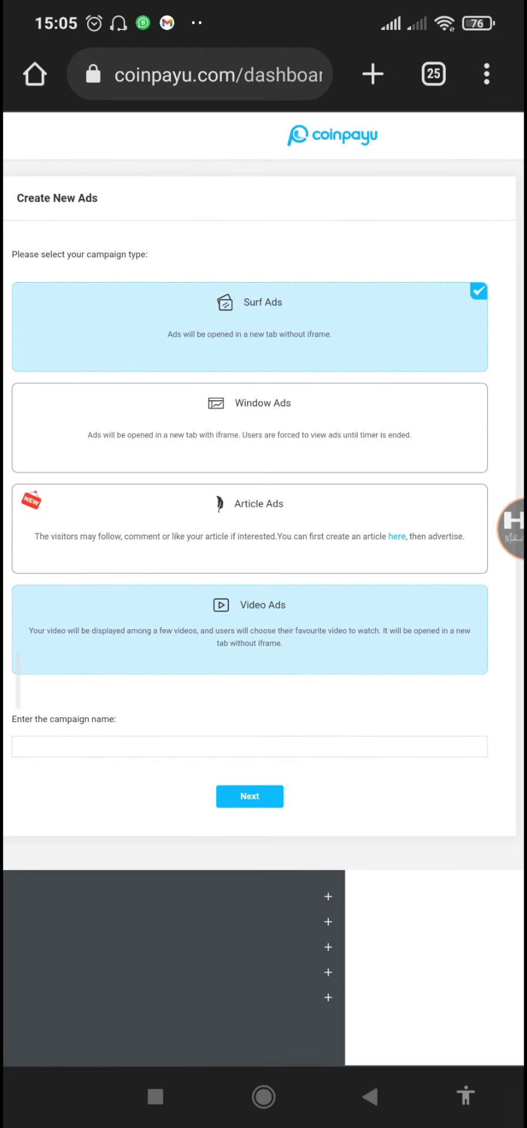
{"action": "scroll", "coordinate": [264, 529], "scroll_direction": "up", "scroll_amount": 2}
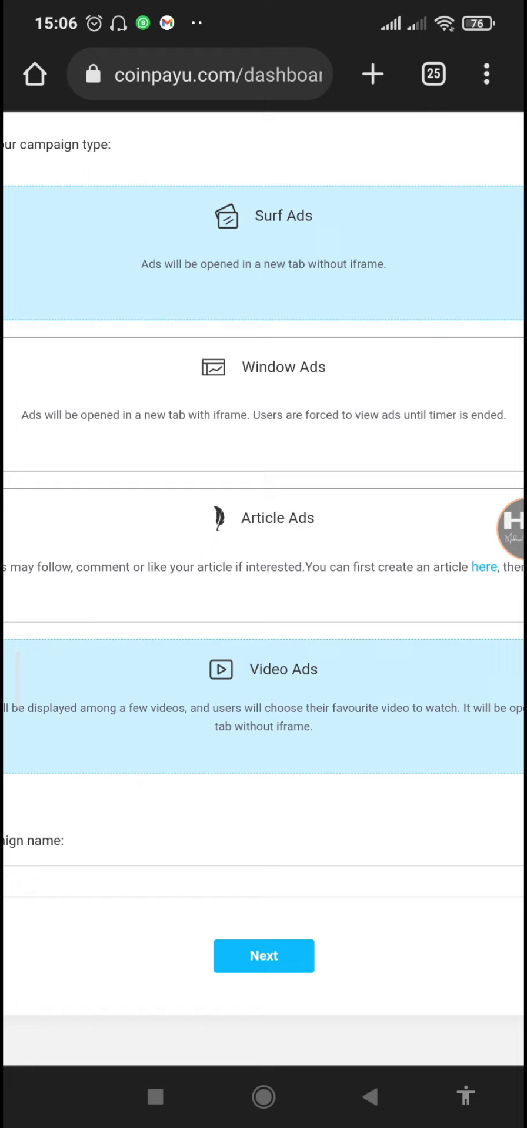
{"action": "scroll", "coordinate": [263, 529], "scroll_direction": "down", "scroll_amount": 3}
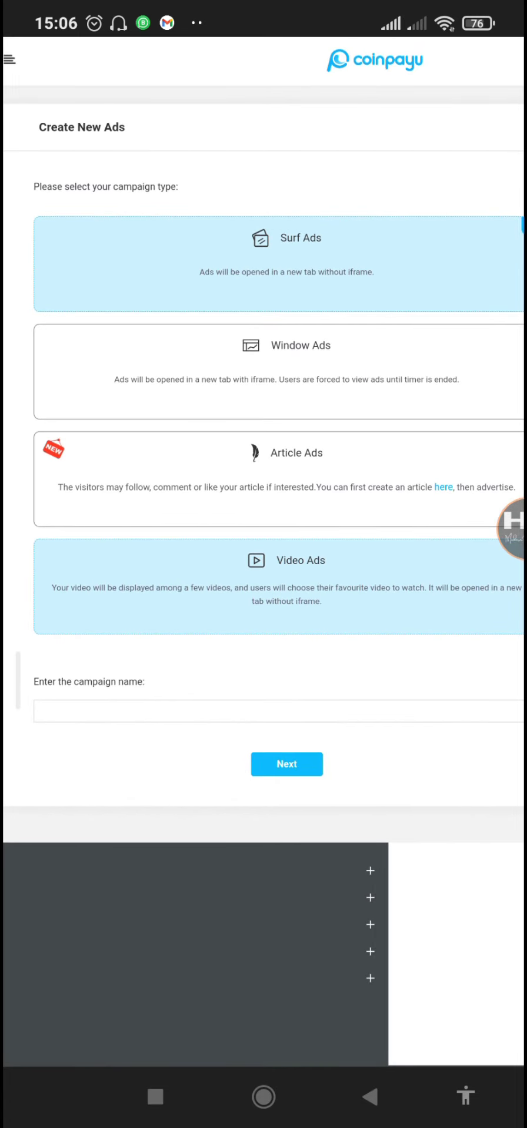
{"action": "scroll", "coordinate": [263, 574], "scroll_direction": "up", "scroll_amount": 3}
{"action": "scroll", "coordinate": [263, 564], "scroll_direction": "down", "scroll_amount": 3}
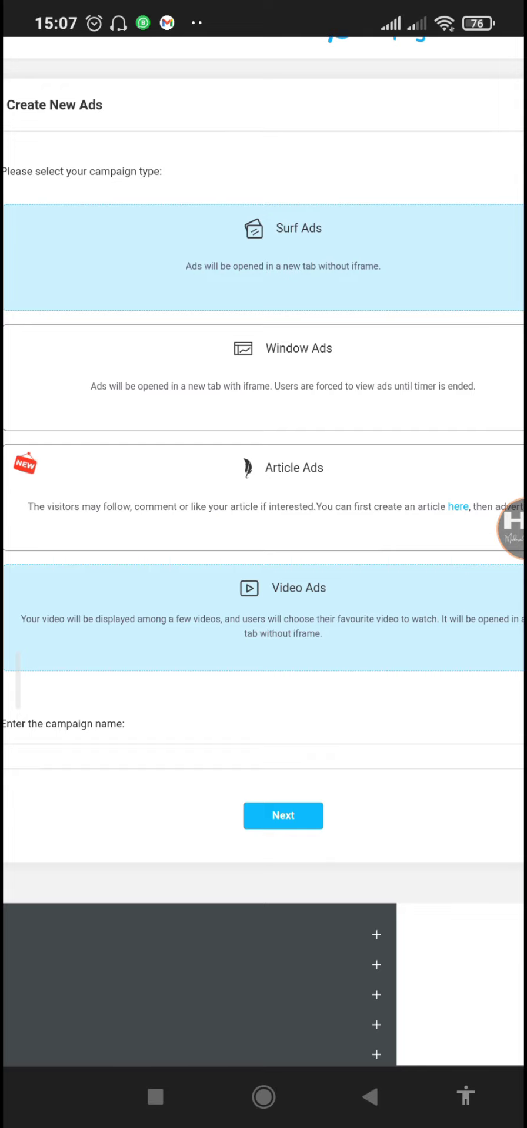
{"action": "scroll", "coordinate": [263, 529], "scroll_direction": "down", "scroll_amount": 2}
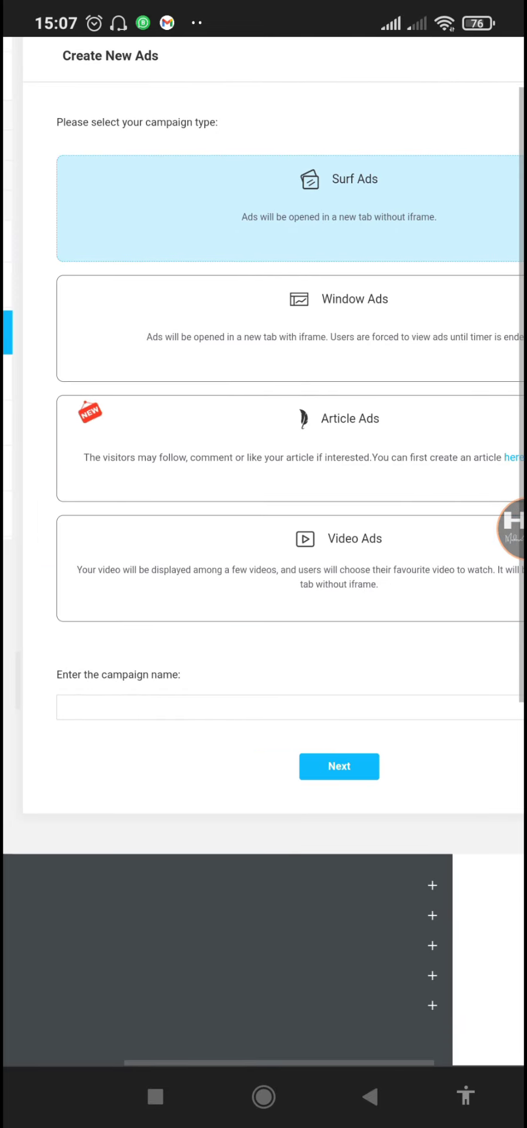
- Choose Article Ads, name the campaign 'Hustler atest', and review its settings form
{"action": "left_click", "coordinate": [347, 446]}
{"action": "left_click", "coordinate": [288, 638]}
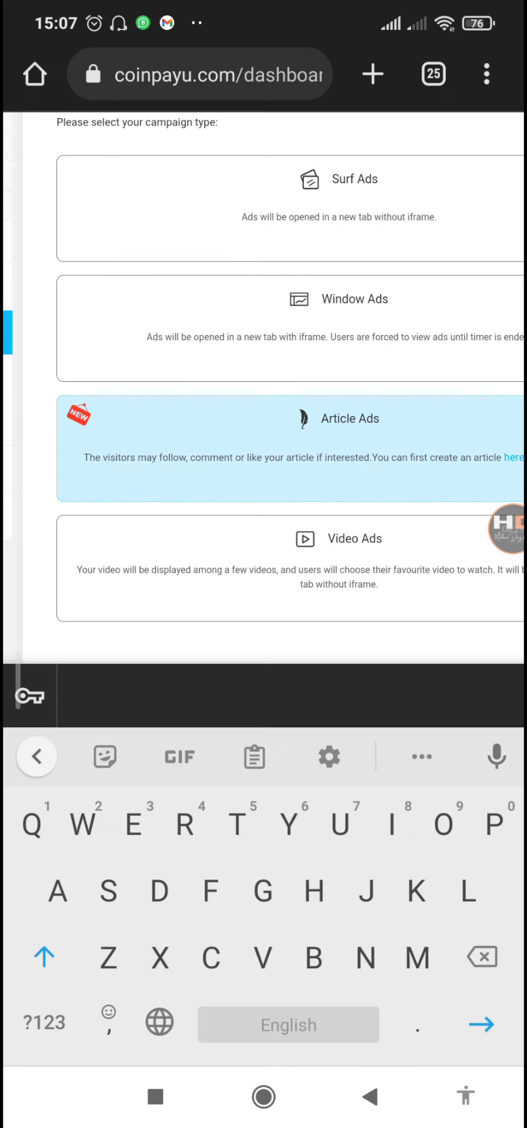
{"action": "type", "text": "Hustler atest"}
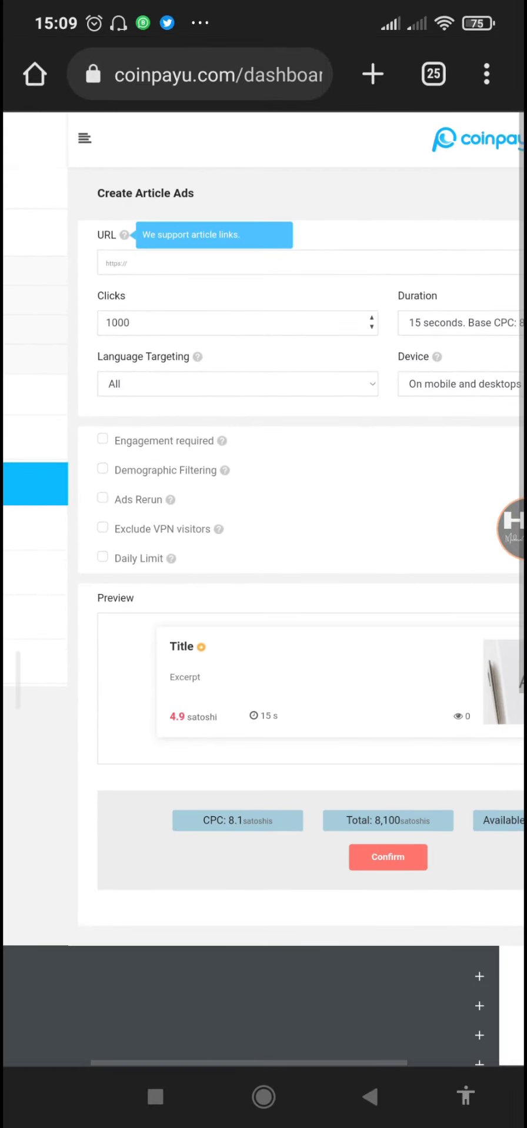
{"action": "scroll", "coordinate": [263, 588], "scroll_direction": "right", "scroll_amount": 3}
{"action": "scroll", "coordinate": [263, 587], "scroll_direction": "left", "scroll_amount": 2}
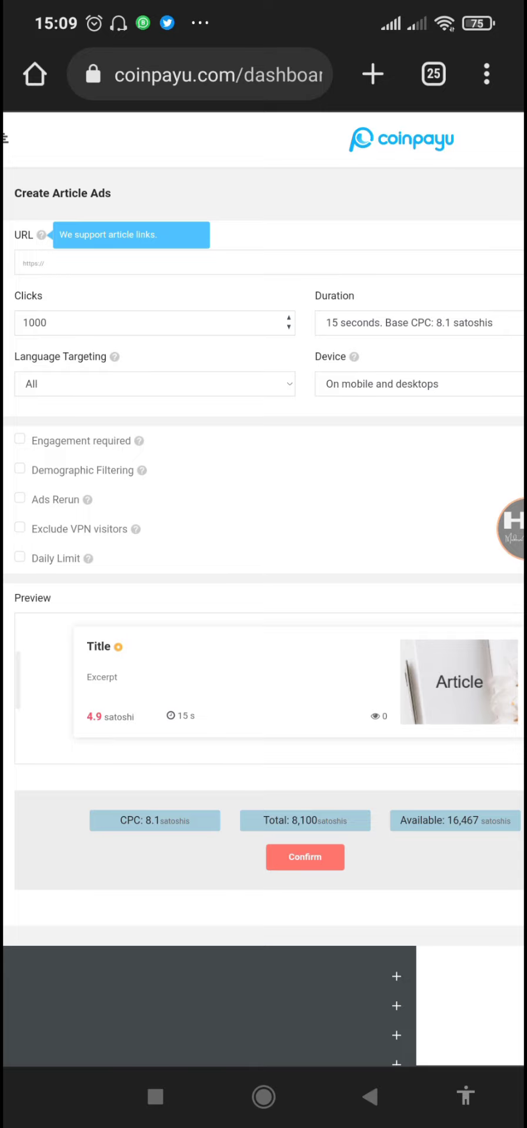
{"action": "scroll", "coordinate": [264, 588], "scroll_direction": "right", "scroll_amount": 3}
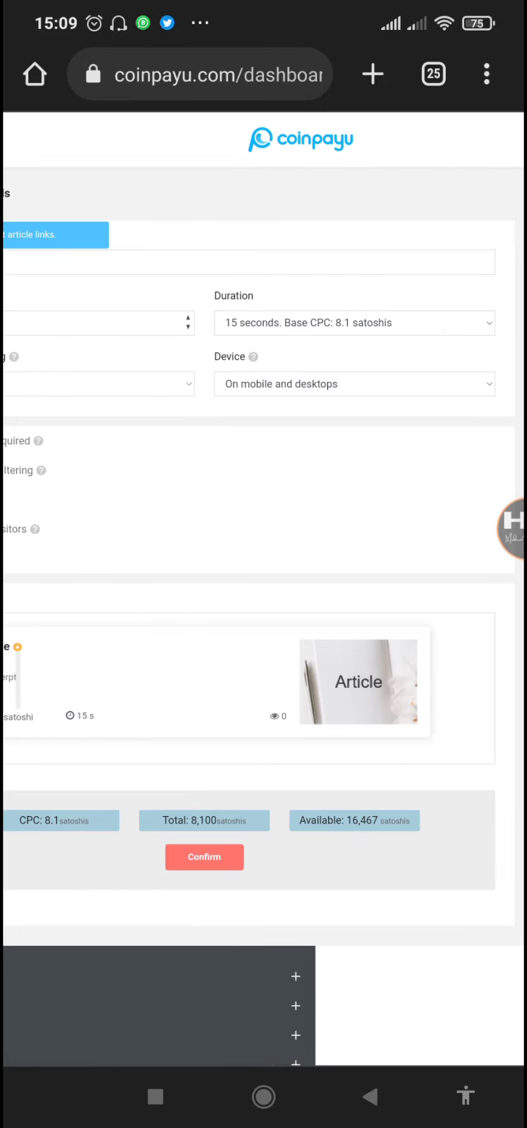
{"action": "scroll", "coordinate": [263, 588], "scroll_direction": "left", "scroll_amount": 3}
{"action": "scroll", "coordinate": [263, 588], "scroll_direction": "right", "scroll_amount": 2}
{"action": "scroll", "coordinate": [264, 647], "scroll_direction": "up", "scroll_amount": 2}
{"action": "scroll", "coordinate": [263, 647], "scroll_direction": "up", "scroll_amount": 1}
{"action": "scroll", "coordinate": [264, 647], "scroll_direction": "up", "scroll_amount": 1}
{"action": "left_click", "coordinate": [492, 528]}
{"action": "left_click", "coordinate": [326, 987]}
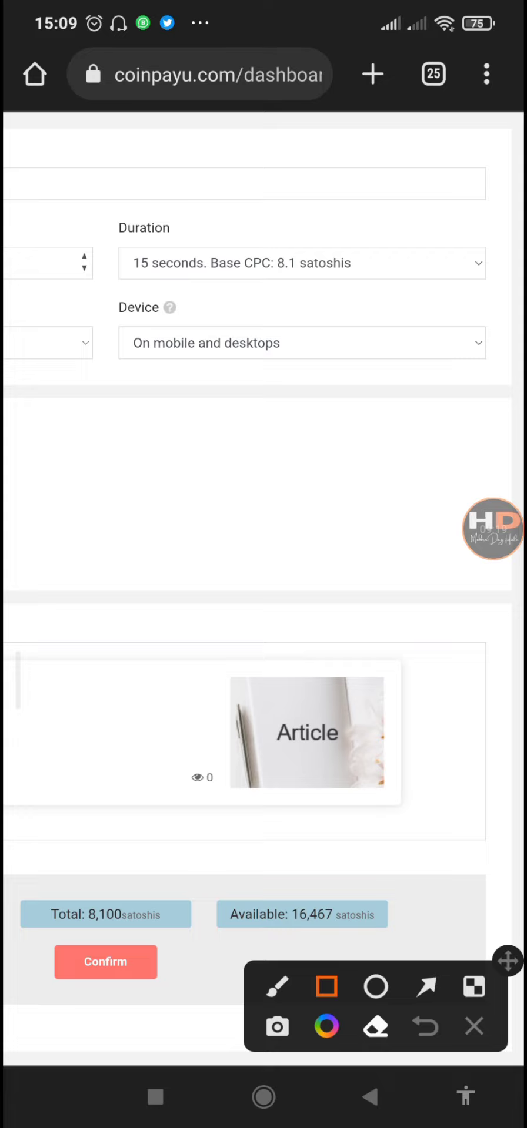
{"action": "mouse_move", "coordinate": [406, 207]}
{"action": "left_mouse_down"}
{"action": "mouse_move", "coordinate": [259, 229]}
{"action": "mouse_move", "coordinate": [84, 320]}
{"action": "left_mouse_up"}
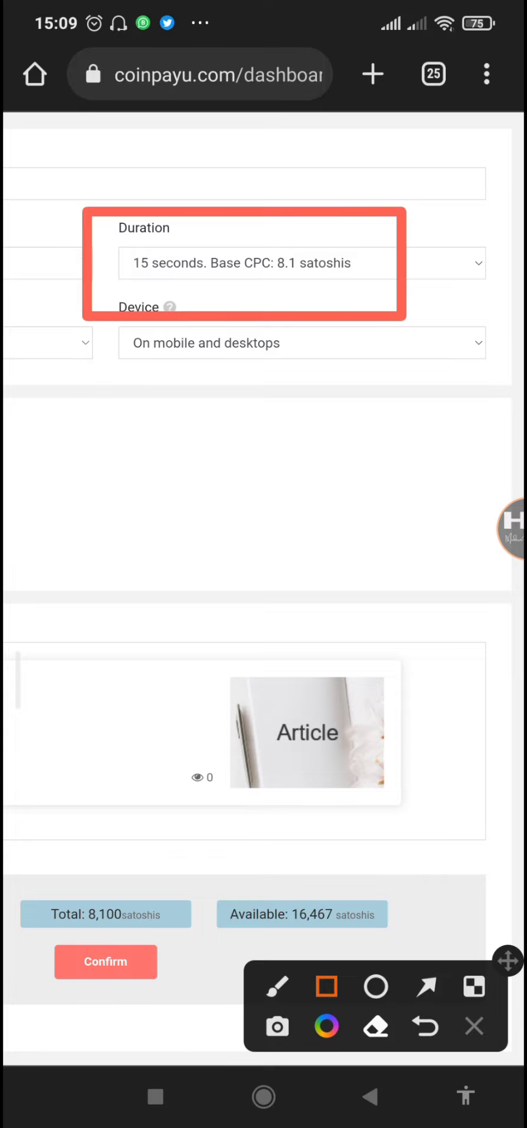
{"action": "left_click", "coordinate": [474, 1027]}
{"action": "left_click", "coordinate": [302, 263]}
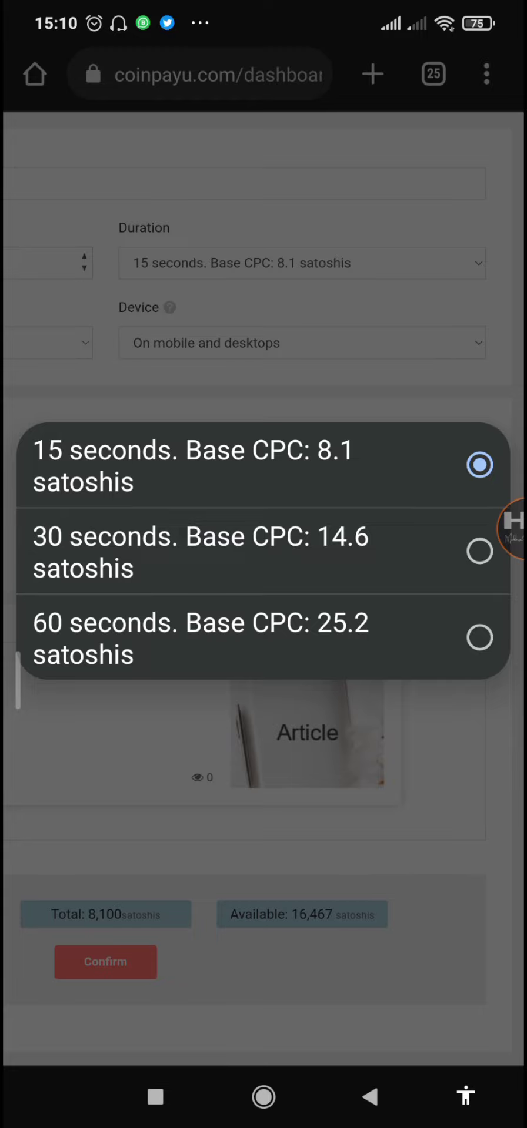
{"action": "left_click", "coordinate": [236, 465]}
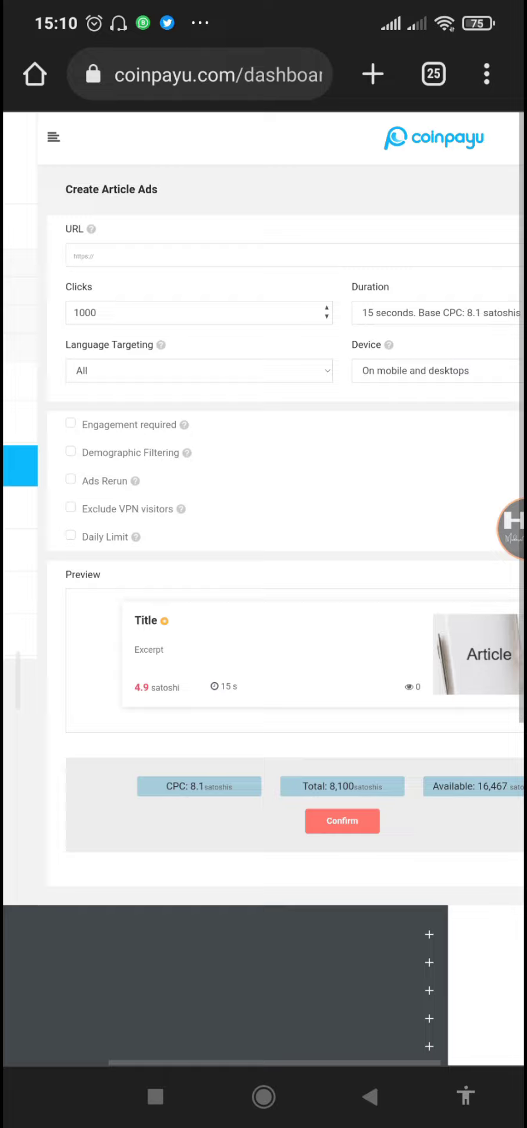
- Zoom into the click options and tick Engagement required
{"action": "double_click", "coordinate": [176, 588]}
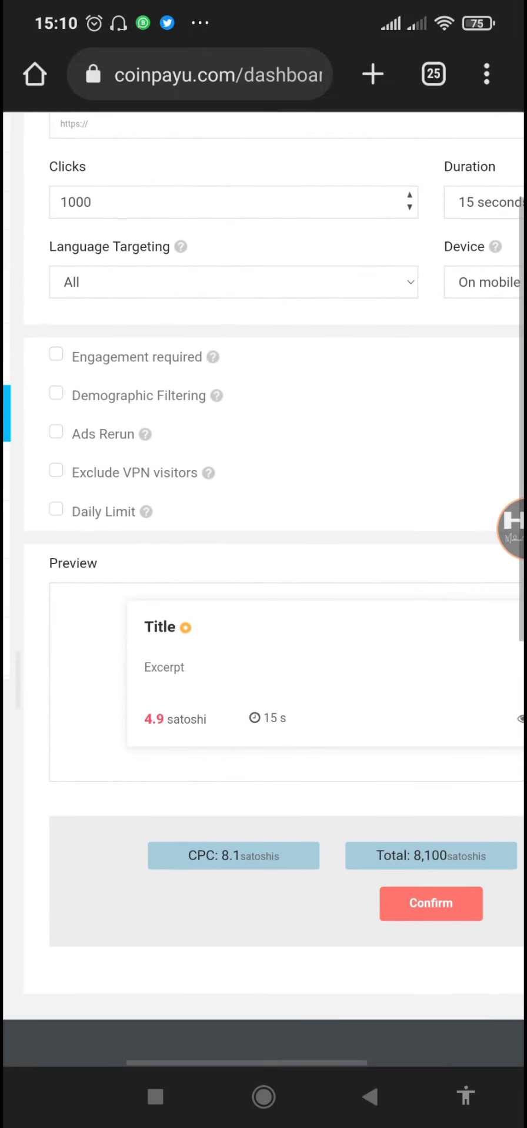
{"action": "double_click", "coordinate": [177, 441]}
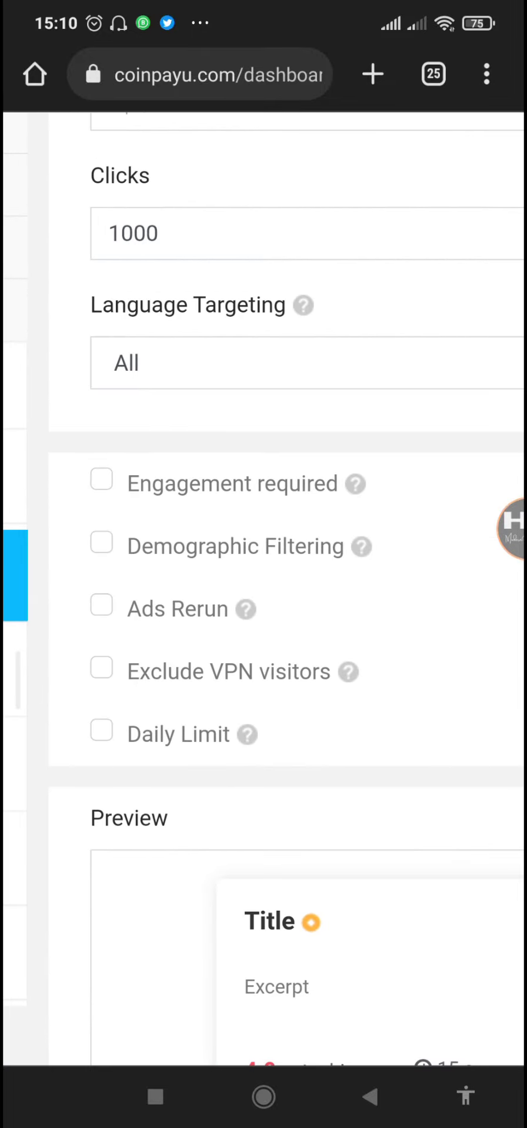
{"action": "left_click", "coordinate": [101, 479]}
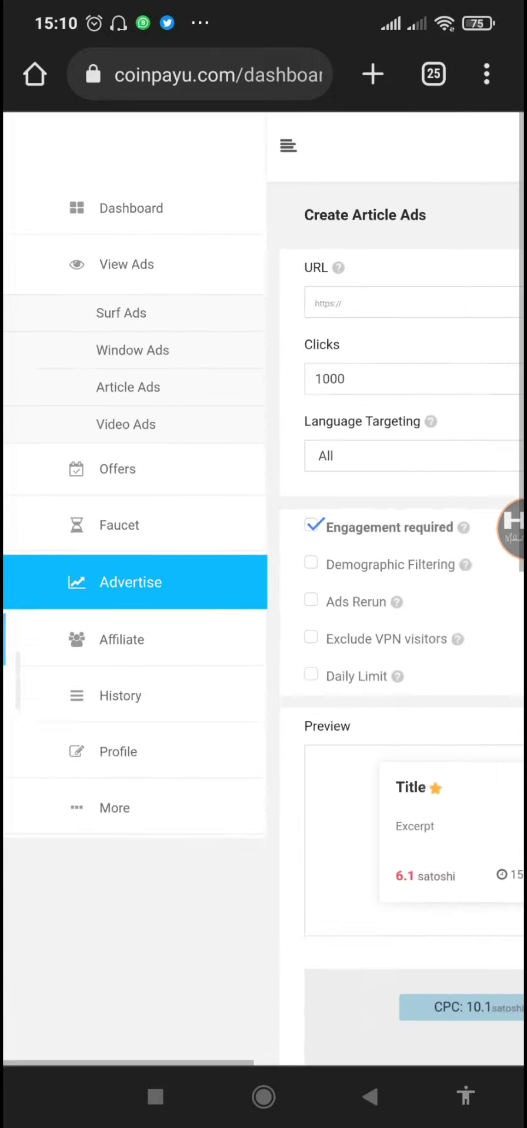
{"action": "scroll", "coordinate": [263, 588], "scroll_direction": "down", "scroll_amount": 5}
{"action": "scroll", "coordinate": [263, 587], "scroll_direction": "right", "scroll_amount": 5}
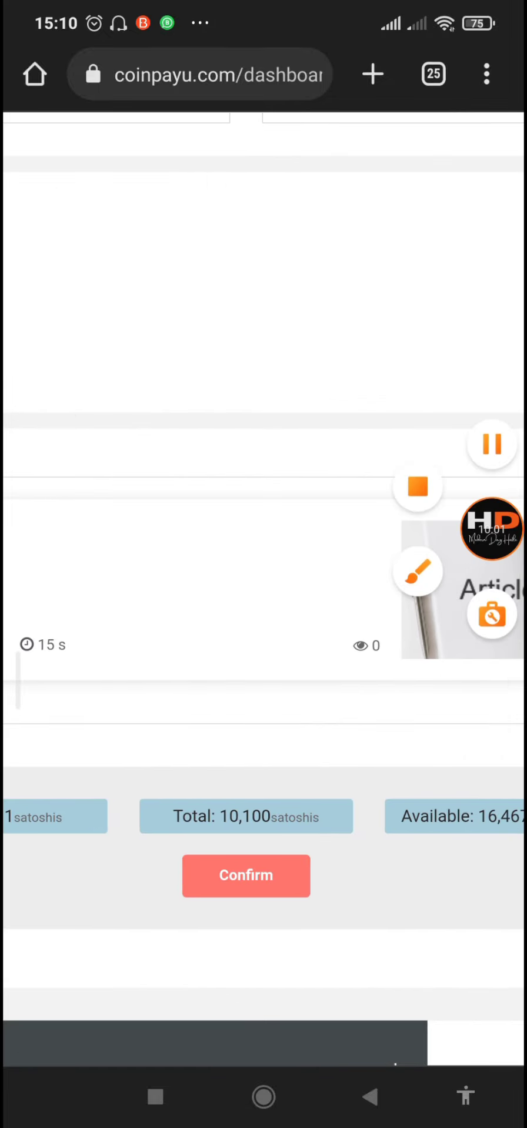
- Box the updated 10.1 CPC and 10,100-satoshi total with a rectangle
{"action": "left_click", "coordinate": [418, 571]}
{"action": "left_click", "coordinate": [326, 987]}
{"action": "left_click_drag", "start_coordinate": [402, 764], "coordinate": [137, 824]}
{"action": "left_click", "coordinate": [474, 1027]}
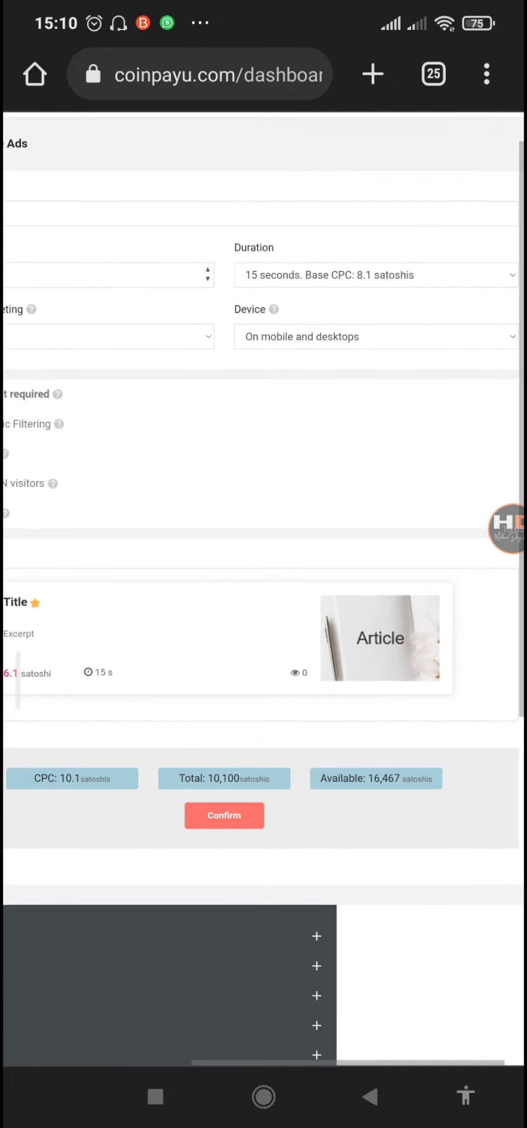
{"action": "scroll", "coordinate": [263, 588], "scroll_direction": "up", "scroll_amount": 5}
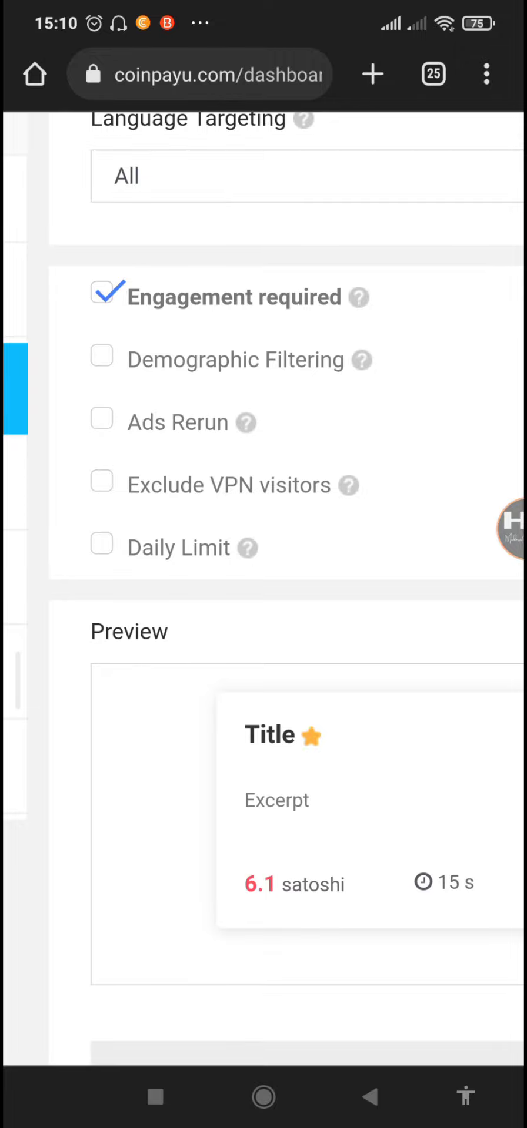
{"action": "scroll", "coordinate": [263, 529], "scroll_direction": "down", "scroll_amount": 5}
{"action": "scroll", "coordinate": [263, 647], "scroll_direction": "down", "scroll_amount": 2}
{"action": "scroll", "coordinate": [263, 646], "scroll_direction": "up", "scroll_amount": 3}
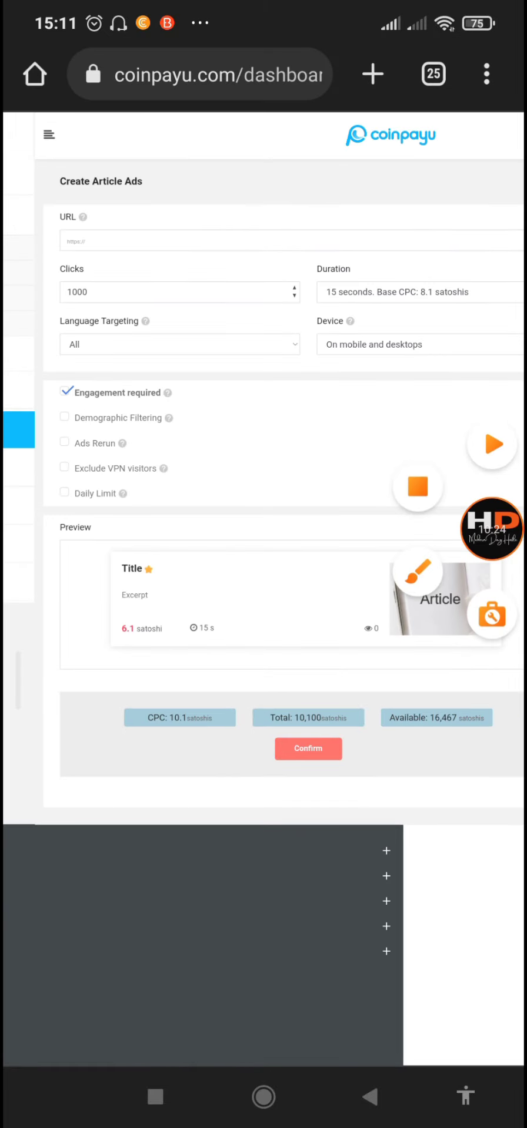
- Pick Window Ads as the campaign type and name the campaign 'hustler Test'
{"action": "left_click", "coordinate": [369, 1097]}
{"action": "scroll", "coordinate": [263, 588], "scroll_direction": "right", "scroll_amount": 1}
{"action": "scroll", "coordinate": [263, 587], "scroll_direction": "down", "scroll_amount": 3}
{"action": "scroll", "coordinate": [264, 588], "scroll_direction": "right", "scroll_amount": 2}
{"action": "scroll", "coordinate": [264, 588], "scroll_direction": "down", "scroll_amount": 1}
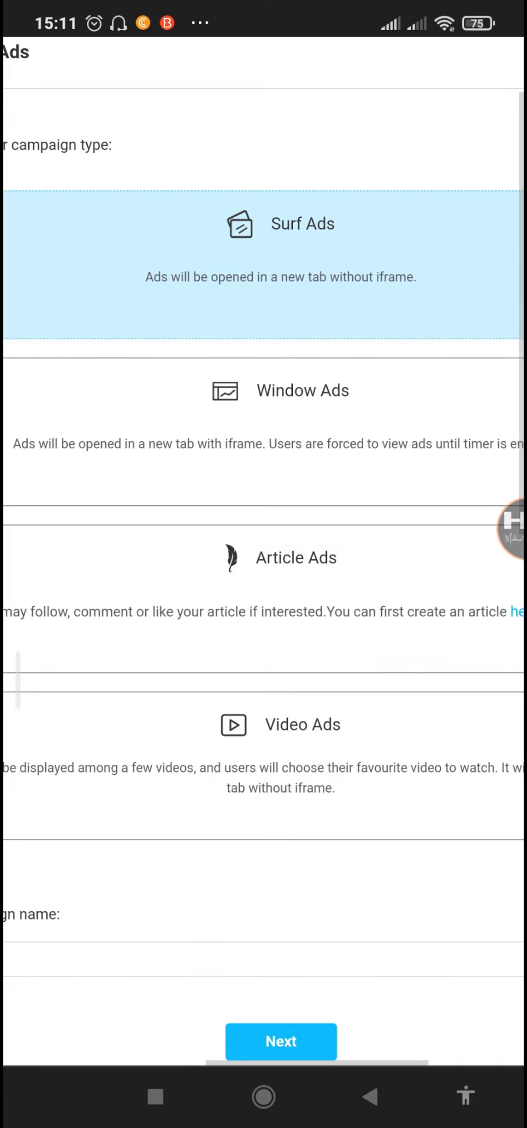
{"action": "scroll", "coordinate": [264, 587], "scroll_direction": "up", "scroll_amount": 3}
{"action": "left_click", "coordinate": [280, 617]}
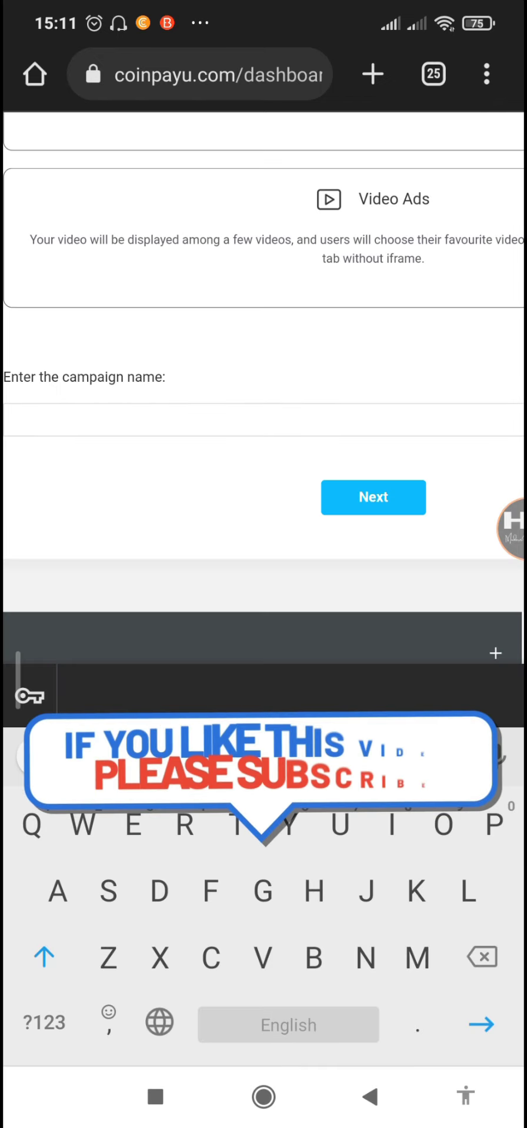
{"action": "type", "text": "hustler Test"}
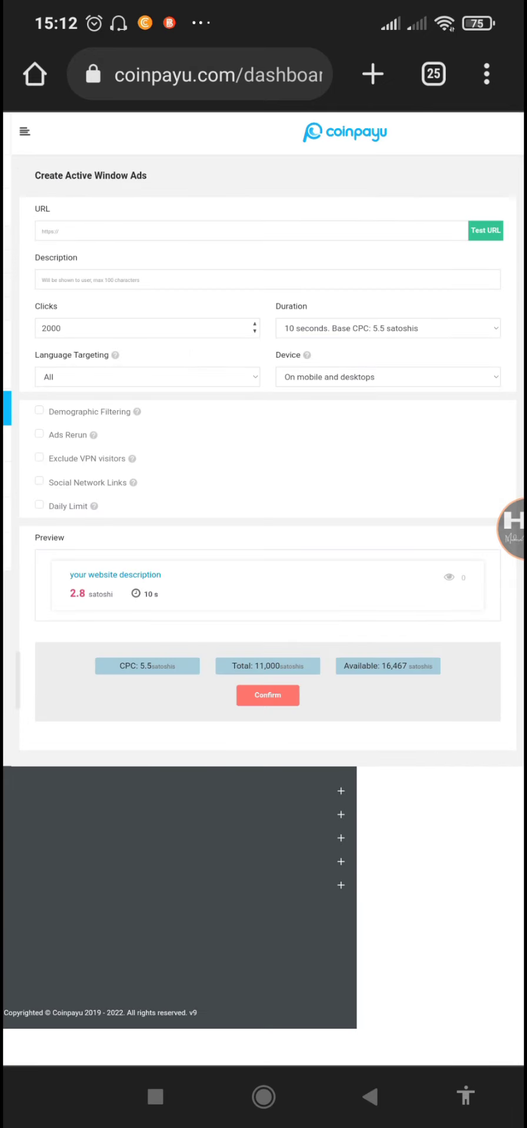
- Scroll through the Window Ads form to check mobile-only targeting and the 11,000-satoshi total
{"action": "scroll", "coordinate": [263, 588], "scroll_direction": "up", "scroll_amount": 3}
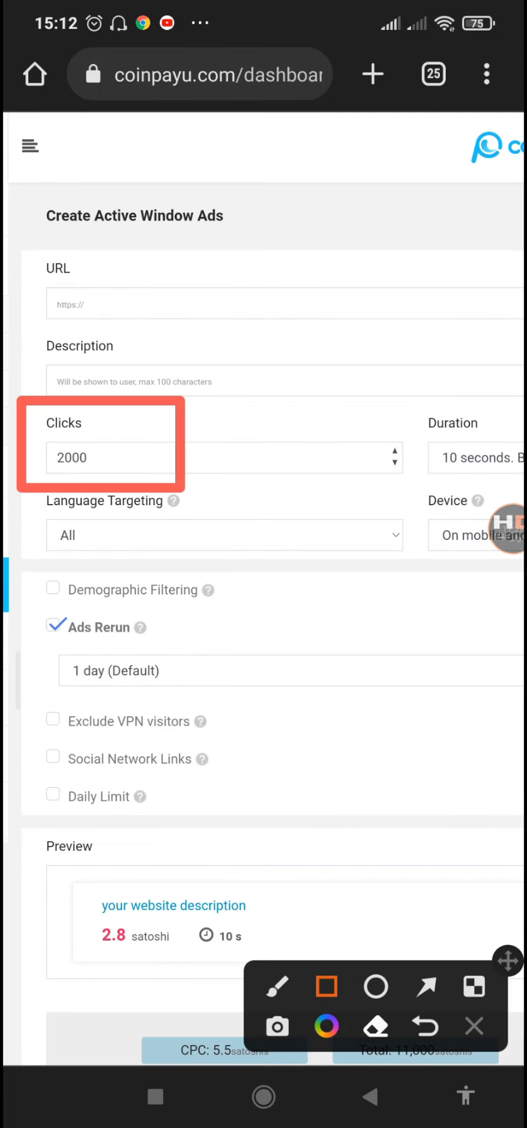
{"action": "scroll", "coordinate": [263, 588], "scroll_direction": "right", "scroll_amount": 3}
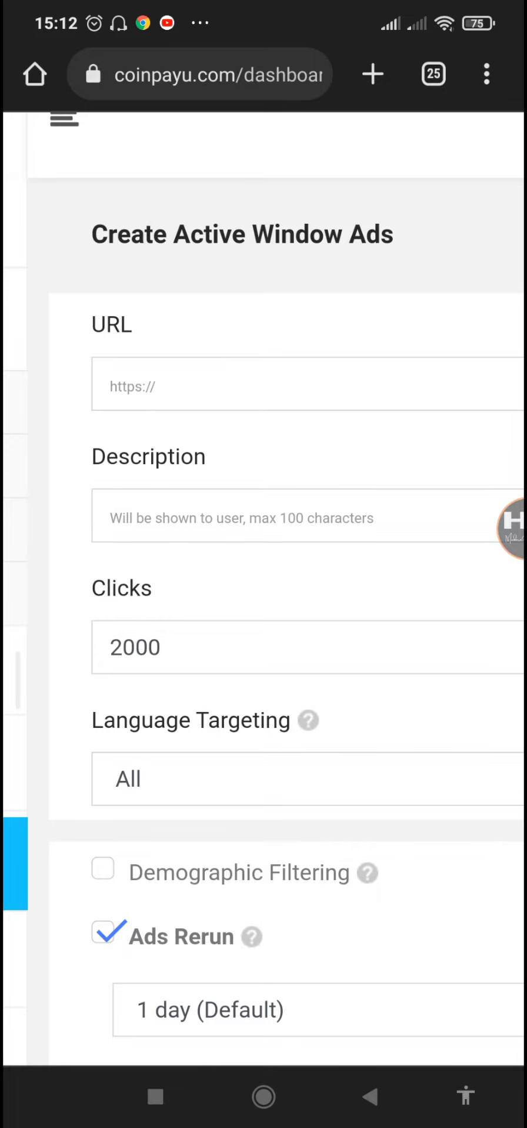
{"action": "scroll", "coordinate": [263, 529], "scroll_direction": "down", "scroll_amount": 3}
{"action": "scroll", "coordinate": [263, 587], "scroll_direction": "down", "scroll_amount": 2}
{"action": "scroll", "coordinate": [263, 529], "scroll_direction": "down", "scroll_amount": 2}
{"action": "scroll", "coordinate": [263, 528], "scroll_direction": "left", "scroll_amount": 1}
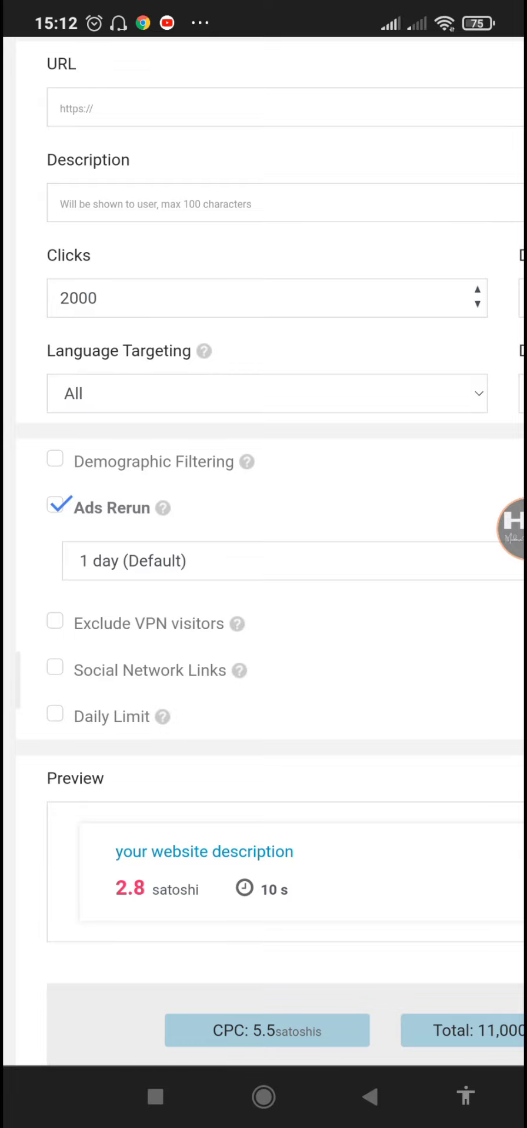
{"action": "scroll", "coordinate": [263, 529], "scroll_direction": "right", "scroll_amount": 5}
{"action": "scroll", "coordinate": [263, 529], "scroll_direction": "down", "scroll_amount": 2}
{"action": "scroll", "coordinate": [263, 529], "scroll_direction": "right", "scroll_amount": 1}
{"action": "scroll", "coordinate": [264, 529], "scroll_direction": "up", "scroll_amount": 1}
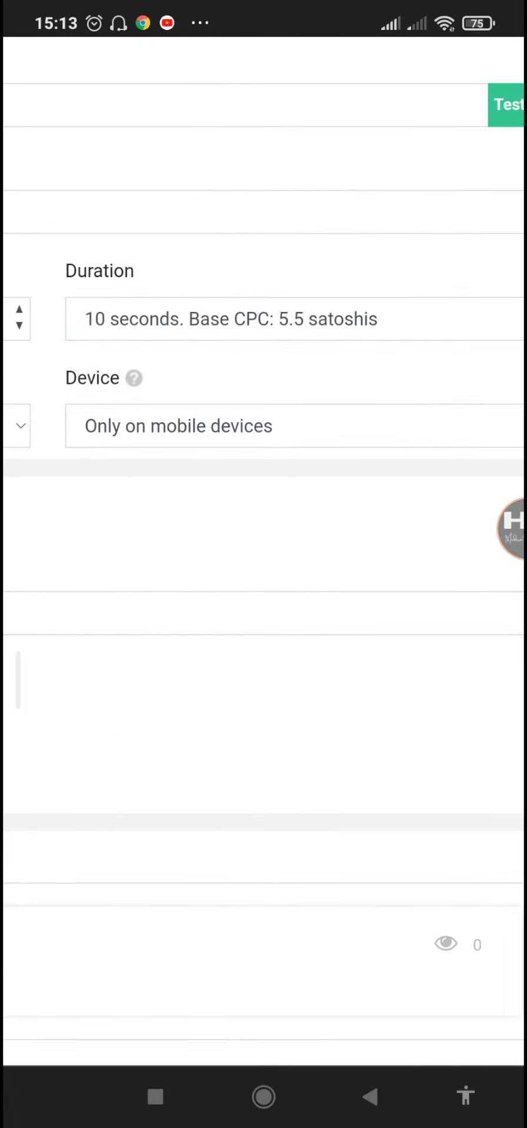
{"action": "scroll", "coordinate": [264, 529], "scroll_direction": "down", "scroll_amount": 3}
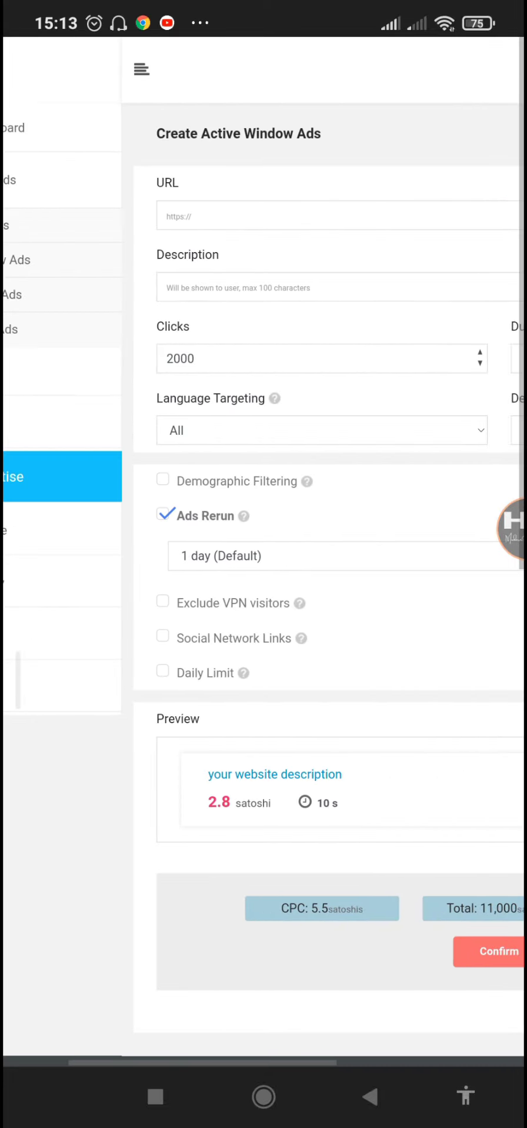
{"action": "scroll", "coordinate": [264, 529], "scroll_direction": "down", "scroll_amount": 3}
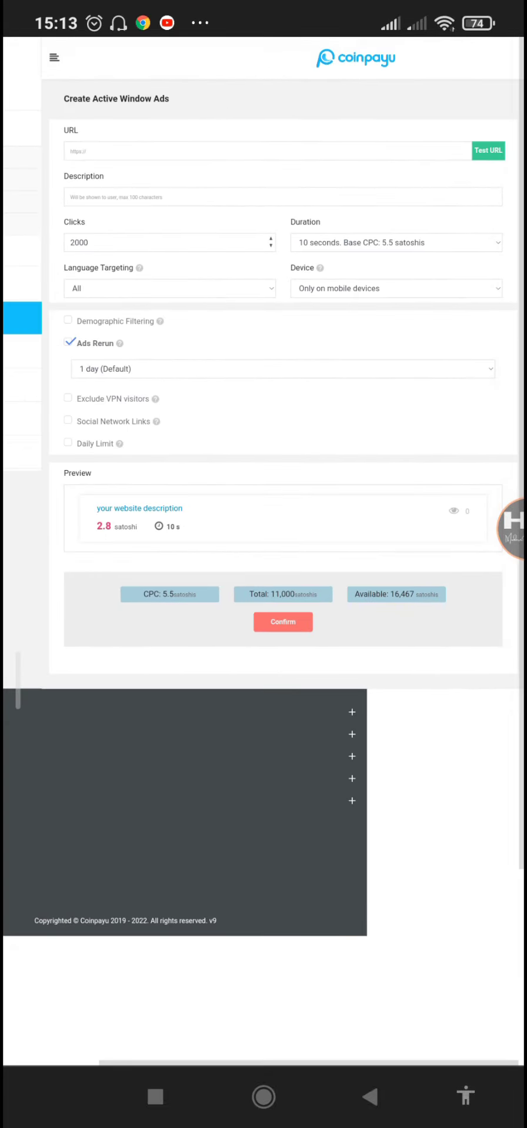
{"action": "scroll", "coordinate": [263, 529], "scroll_direction": "down", "scroll_amount": 3}
{"action": "scroll", "coordinate": [263, 529], "scroll_direction": "up", "scroll_amount": 5}
{"action": "scroll", "coordinate": [263, 529], "scroll_direction": "up", "scroll_amount": 3}
{"action": "scroll", "coordinate": [263, 705], "scroll_direction": "down", "scroll_amount": 5}
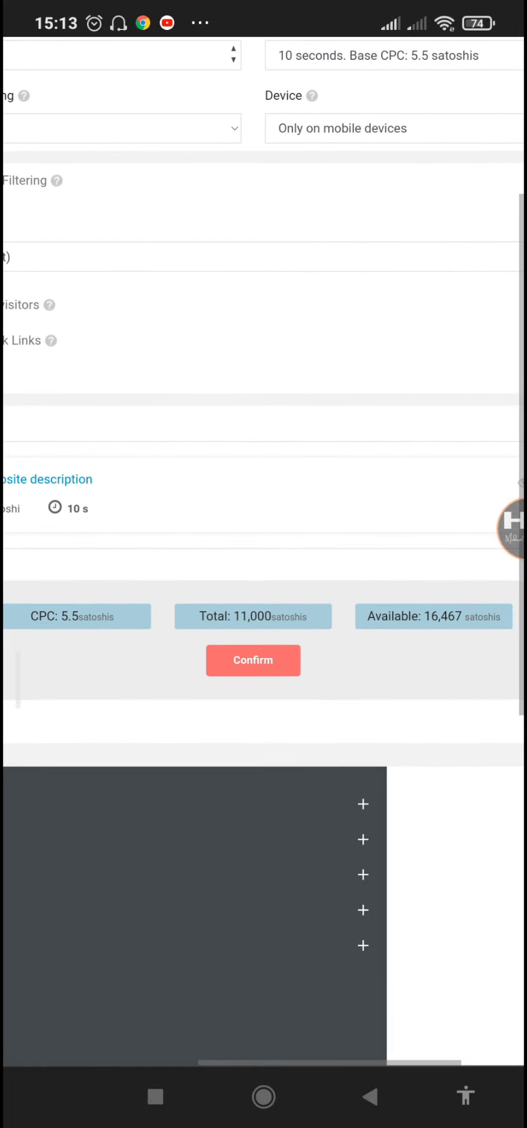
{"action": "scroll", "coordinate": [263, 588], "scroll_direction": "up", "scroll_amount": 2}
{"action": "scroll", "coordinate": [264, 588], "scroll_direction": "down", "scroll_amount": 2}
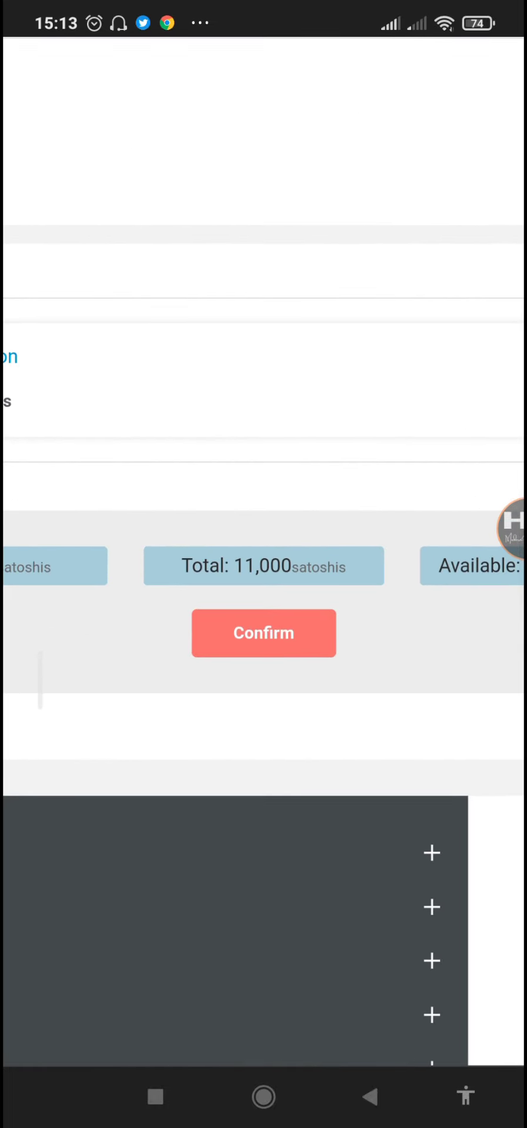
{"action": "scroll", "coordinate": [263, 587], "scroll_direction": "down", "scroll_amount": 3}
{"action": "scroll", "coordinate": [263, 529], "scroll_direction": "up", "scroll_amount": 4}
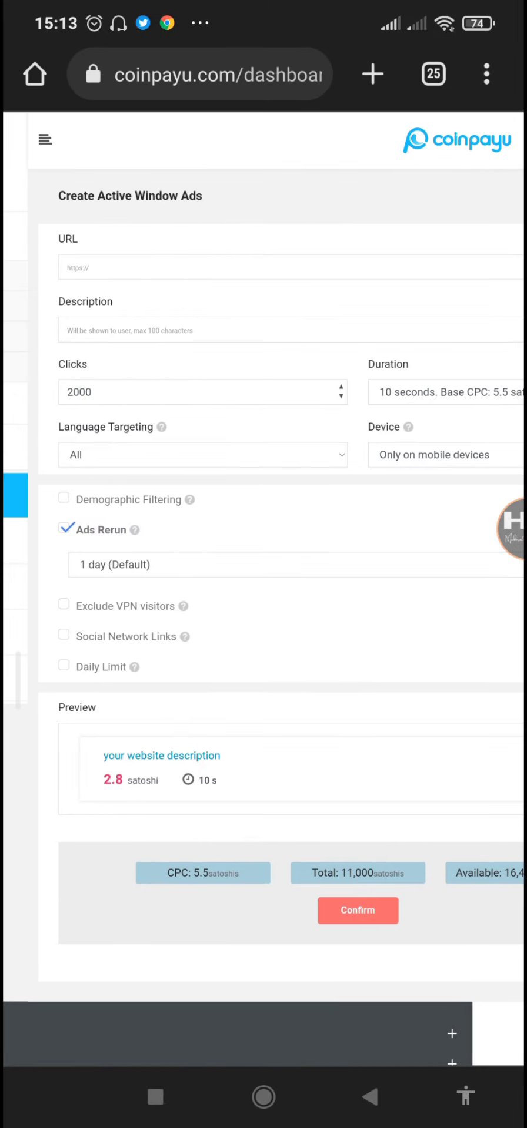
- Scroll back up through the Window Ads form, whose URL field is still blank
{"action": "scroll", "coordinate": [263, 529], "scroll_direction": "up", "scroll_amount": 3}
{"action": "scroll", "coordinate": [263, 529], "scroll_direction": "up", "scroll_amount": 2}
{"action": "scroll", "coordinate": [263, 529], "scroll_direction": "up", "scroll_amount": 2}
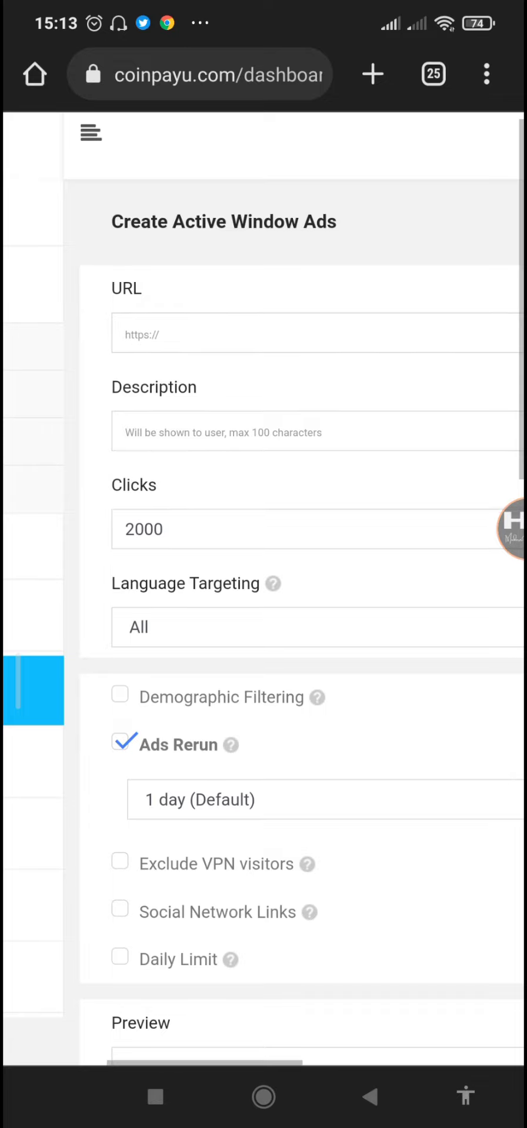
{"action": "scroll", "coordinate": [263, 529], "scroll_direction": "down", "scroll_amount": 3}
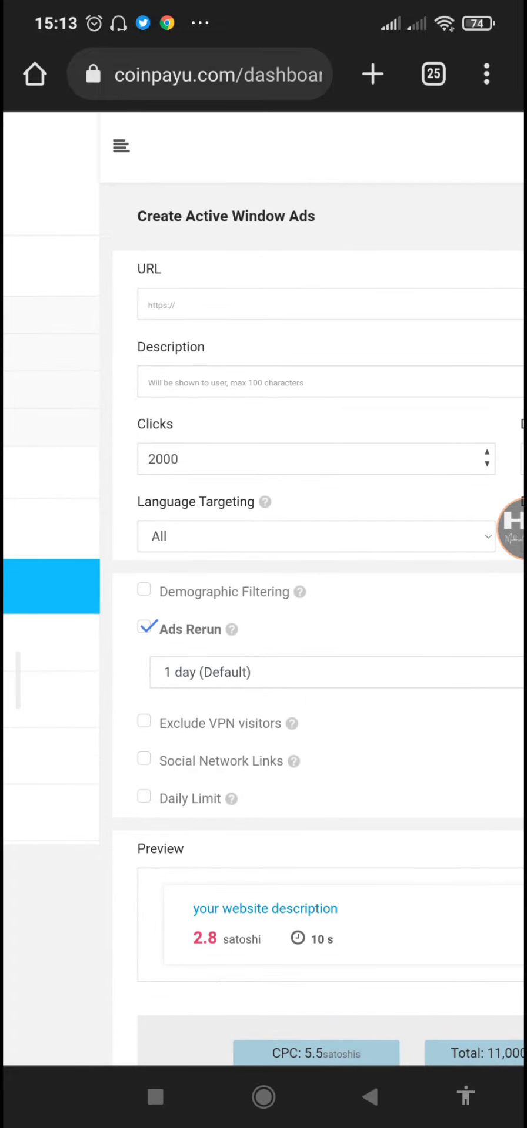
{"action": "scroll", "coordinate": [264, 529], "scroll_direction": "up", "scroll_amount": 2}
{"action": "scroll", "coordinate": [263, 529], "scroll_direction": "down", "scroll_amount": 3}
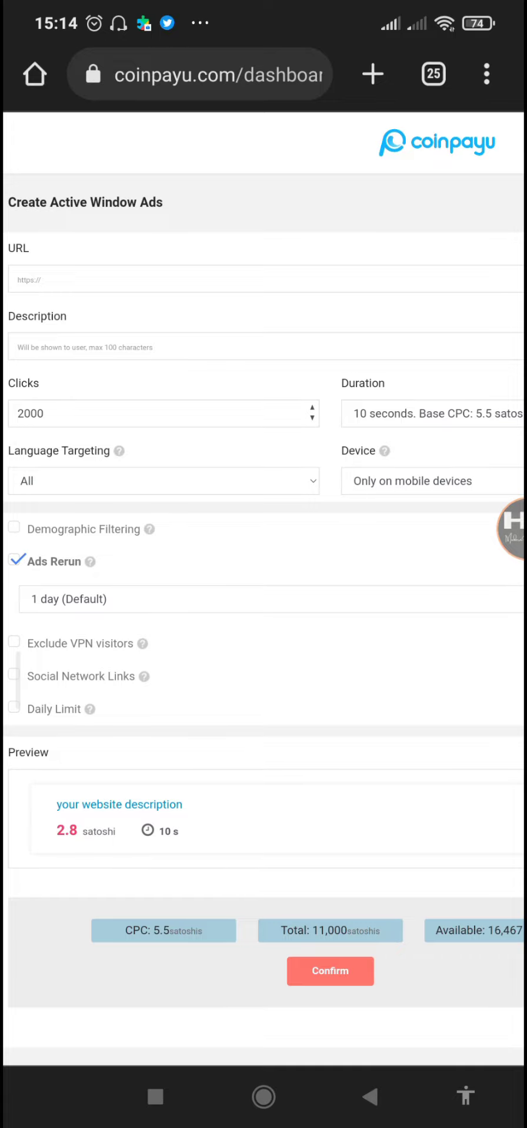
{"action": "scroll", "coordinate": [263, 529], "scroll_direction": "up", "scroll_amount": 3}
{"action": "scroll", "coordinate": [264, 529], "scroll_direction": "left", "scroll_amount": 3}
{"action": "scroll", "coordinate": [263, 529], "scroll_direction": "left", "scroll_amount": 3}
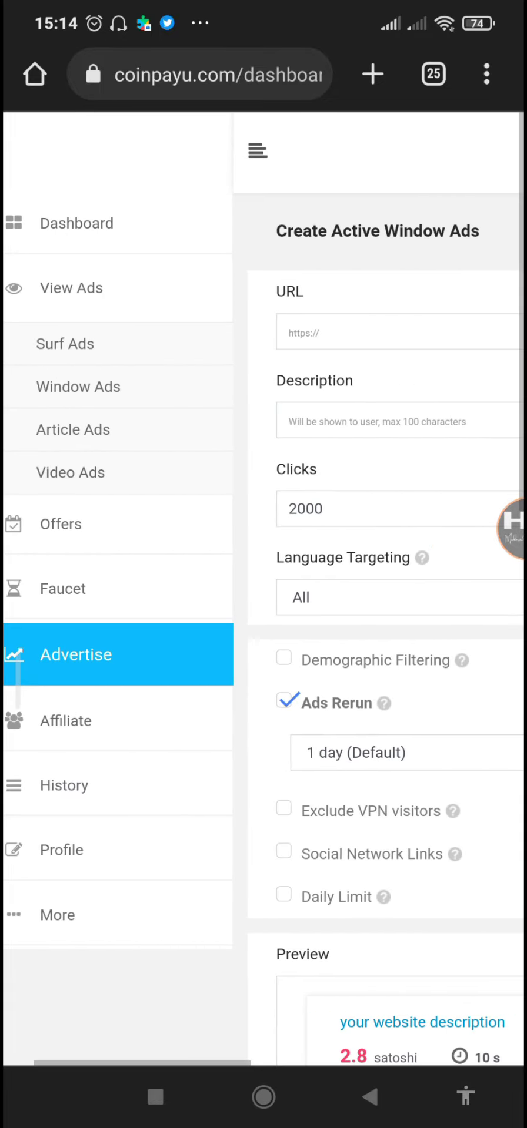
- Draw a rectangle annotation around the View Ads links, then clear it
{"action": "left_click", "coordinate": [510, 527]}
{"action": "left_click", "coordinate": [418, 573]}
{"action": "left_click", "coordinate": [326, 986]}
{"action": "left_click_drag", "start_coordinate": [280, 251], "coordinate": [35, 511]}
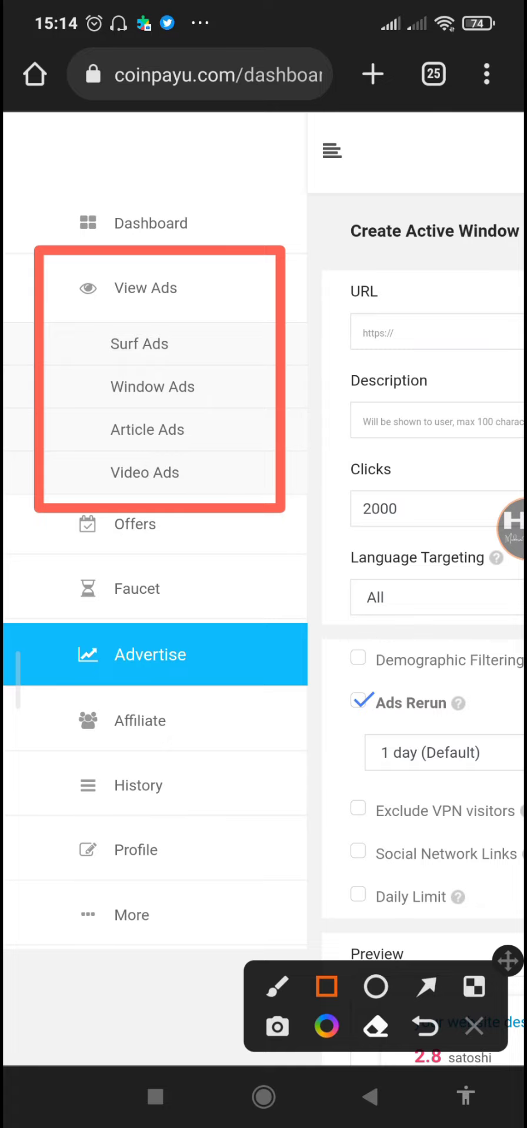
{"action": "left_click", "coordinate": [474, 1026]}
{"action": "left_click", "coordinate": [332, 151]}
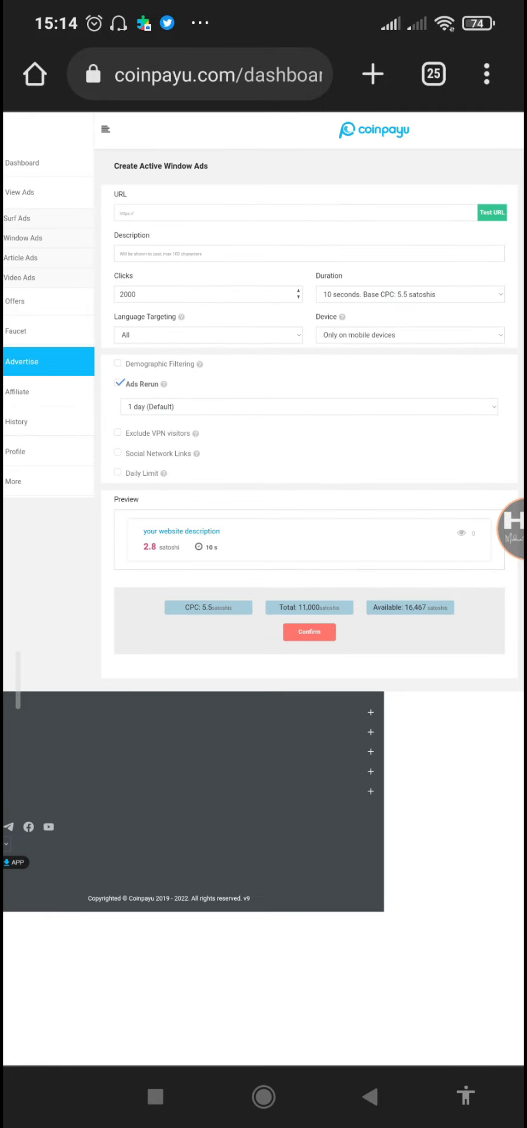
- Return to the campaign list and point an arrow annotation at Mining CORE's status switch
{"action": "left_click", "coordinate": [50, 491]}
{"action": "left_click", "coordinate": [369, 1097]}
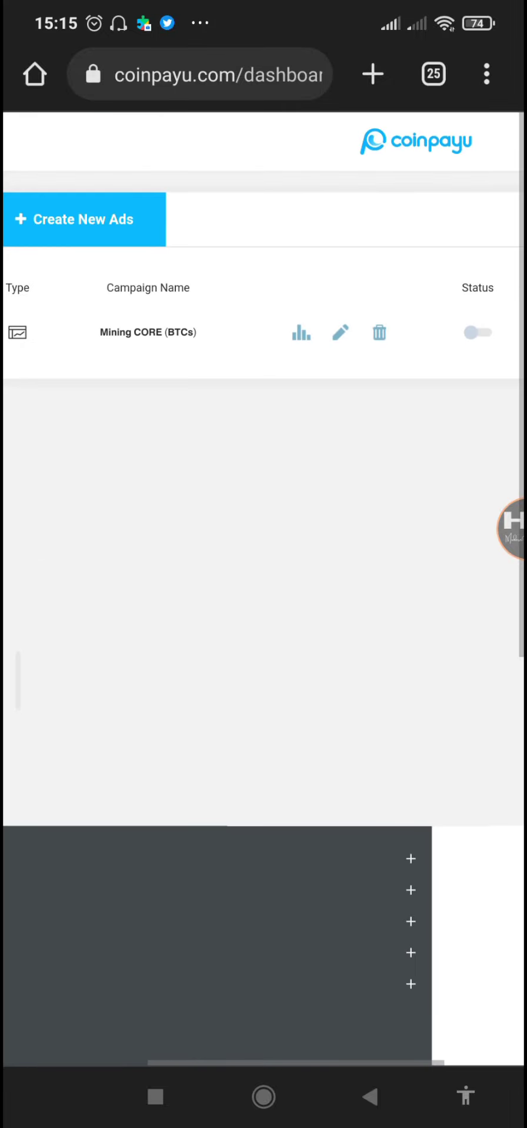
{"action": "left_click", "coordinate": [509, 527]}
{"action": "left_click", "coordinate": [426, 987]}
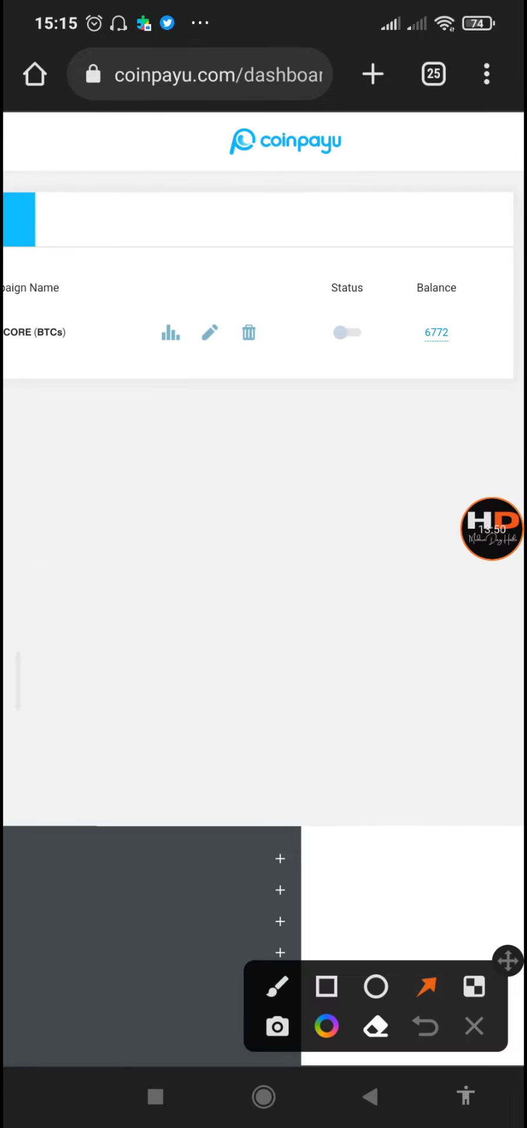
{"action": "left_click_drag", "start_coordinate": [263, 501], "coordinate": [343, 352]}
{"action": "left_click", "coordinate": [474, 1027]}
- Review Mining CORE's paused status and 6772 balance, then bring up recent apps
{"action": "scroll", "coordinate": [264, 529], "scroll_direction": "down", "scroll_amount": 5}
{"action": "scroll", "coordinate": [263, 529], "scroll_direction": "up", "scroll_amount": 3}
{"action": "scroll", "coordinate": [264, 529], "scroll_direction": "left", "scroll_amount": 3}
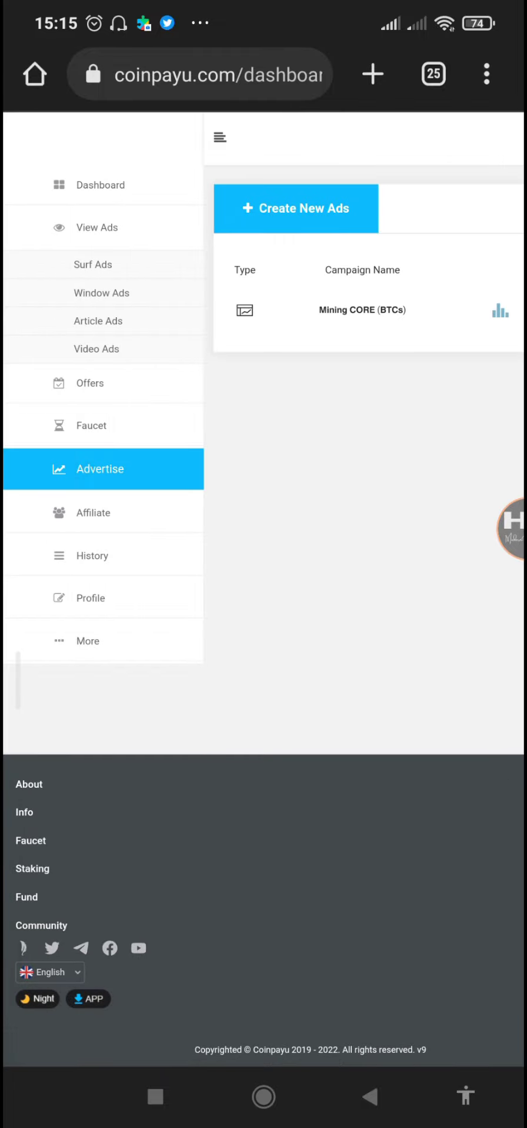
{"action": "scroll", "coordinate": [263, 529], "scroll_direction": "down", "scroll_amount": 3}
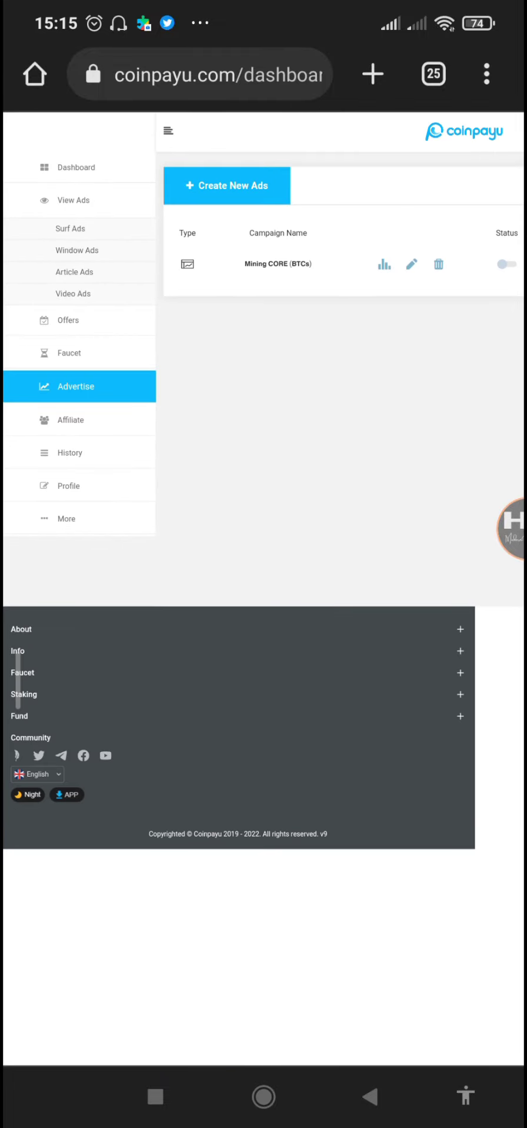
{"action": "scroll", "coordinate": [263, 529], "scroll_direction": "down", "scroll_amount": 2}
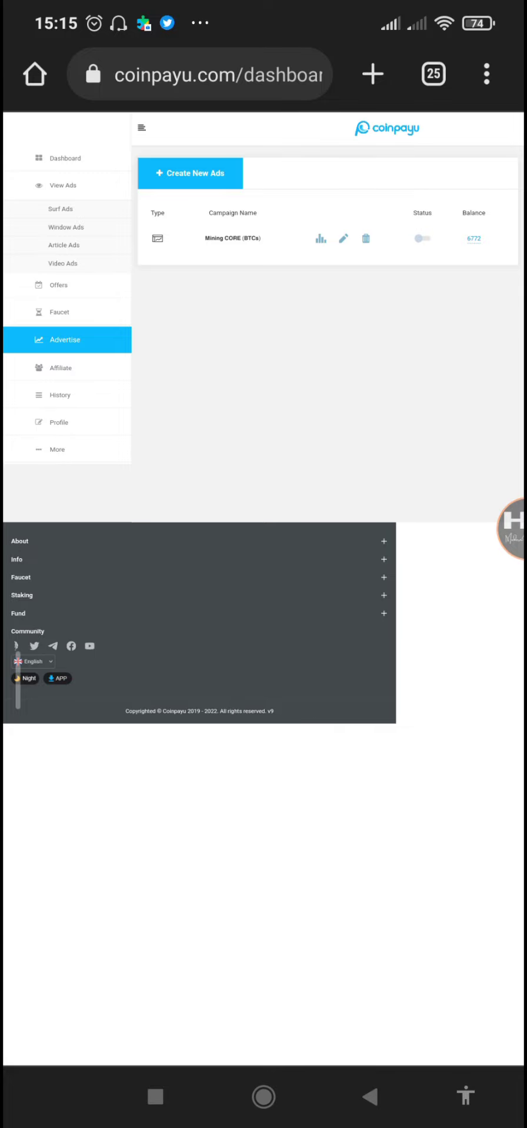
{"action": "left_click", "coordinate": [155, 1097]}
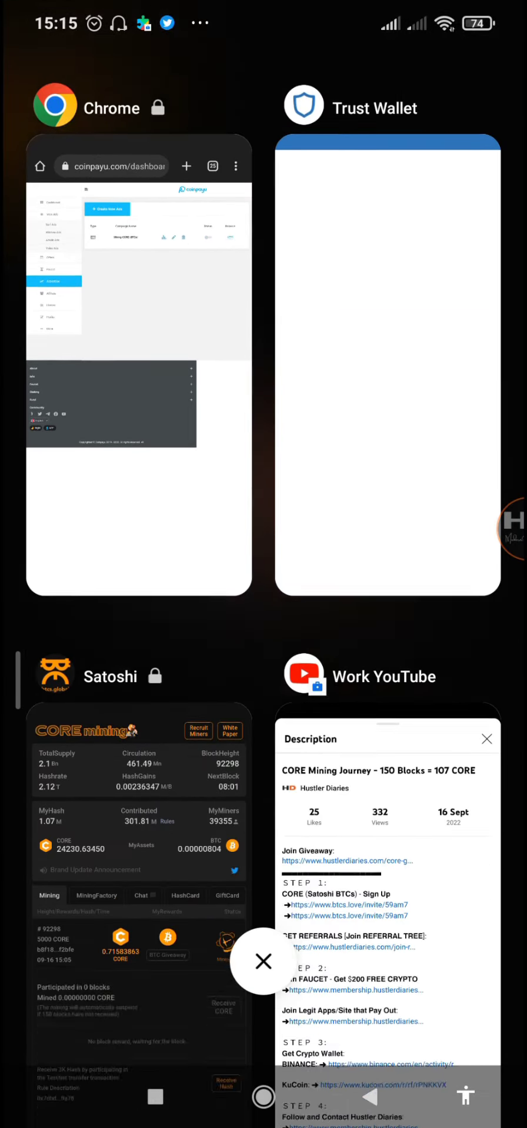
- Switch to CryptoTab Browser and scroll its dashboard to the 0.00008950 BTC balance
{"action": "scroll", "coordinate": [263, 564], "scroll_direction": "down", "scroll_amount": 10}
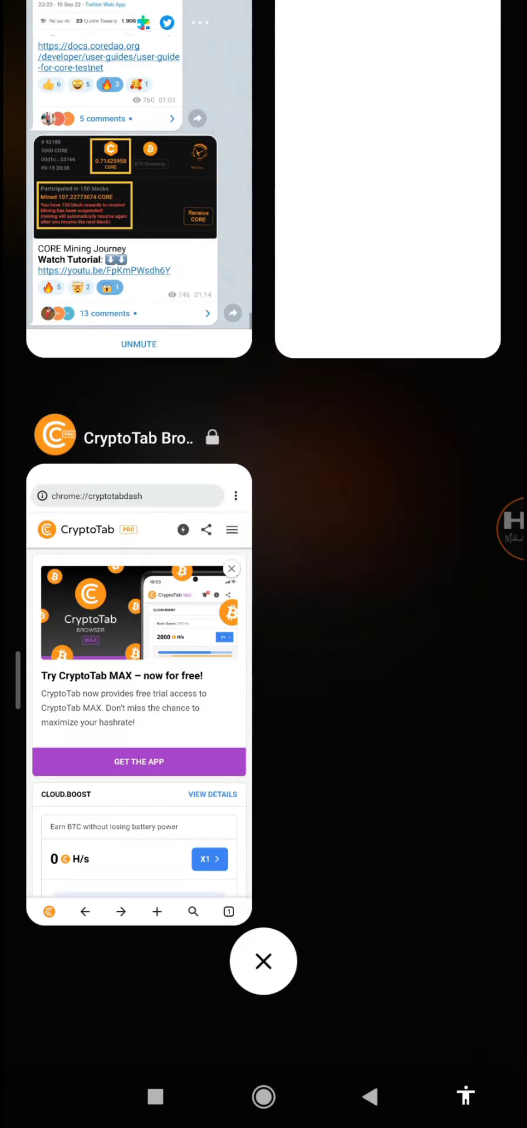
{"action": "left_click", "coordinate": [141, 705]}
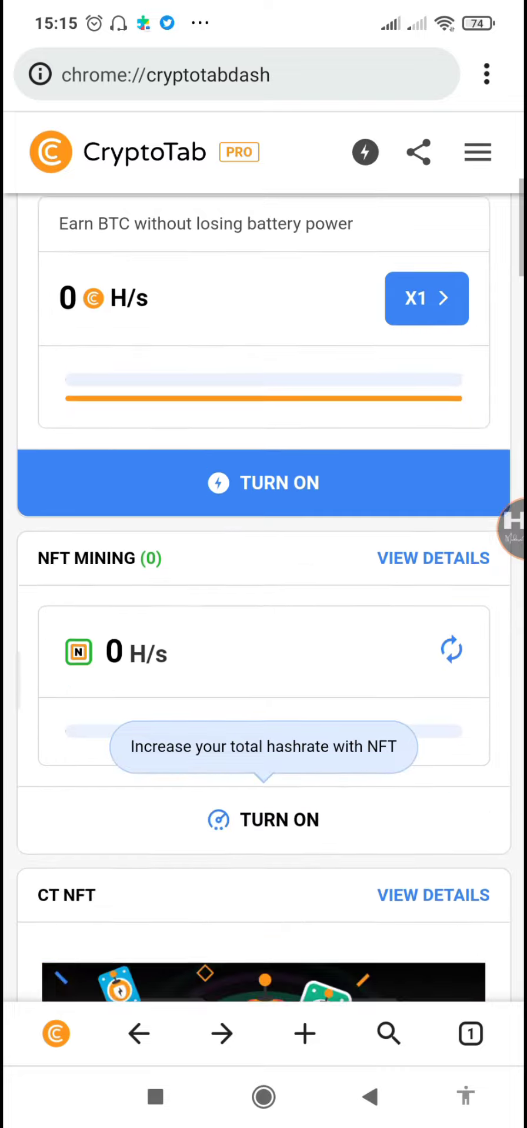
{"action": "scroll", "coordinate": [263, 588], "scroll_direction": "down", "scroll_amount": 15}
{"action": "scroll", "coordinate": [263, 588], "scroll_direction": "up", "scroll_amount": 5}
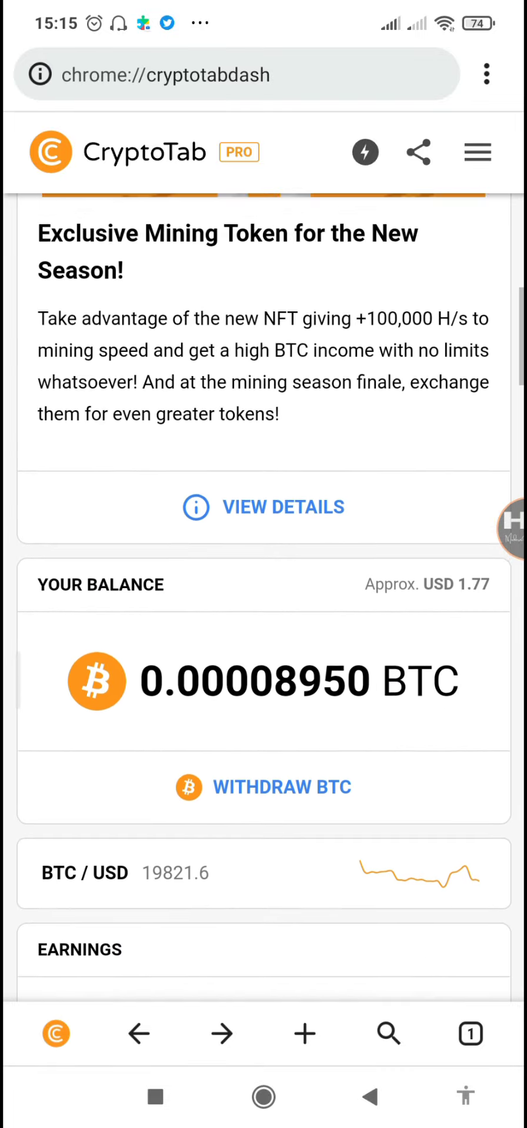
{"action": "scroll", "coordinate": [264, 588], "scroll_direction": "down", "scroll_amount": 3}
{"action": "scroll", "coordinate": [264, 588], "scroll_direction": "down", "scroll_amount": 10}
{"action": "scroll", "coordinate": [264, 587], "scroll_direction": "down", "scroll_amount": 10}
{"action": "scroll", "coordinate": [263, 588], "scroll_direction": "up", "scroll_amount": 14}
{"action": "scroll", "coordinate": [263, 588], "scroll_direction": "up", "scroll_amount": 2}
{"action": "scroll", "coordinate": [263, 587], "scroll_direction": "up", "scroll_amount": 4}
{"action": "scroll", "coordinate": [264, 588], "scroll_direction": "up", "scroll_amount": 5}
{"action": "scroll", "coordinate": [263, 588], "scroll_direction": "down", "scroll_amount": 1}
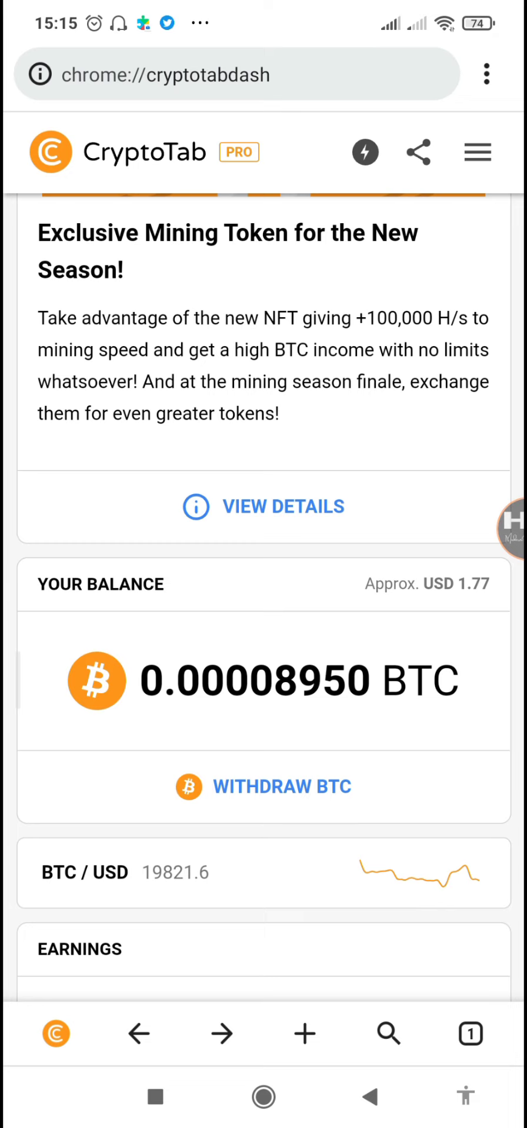
{"action": "scroll", "coordinate": [264, 587], "scroll_direction": "down", "scroll_amount": 1}
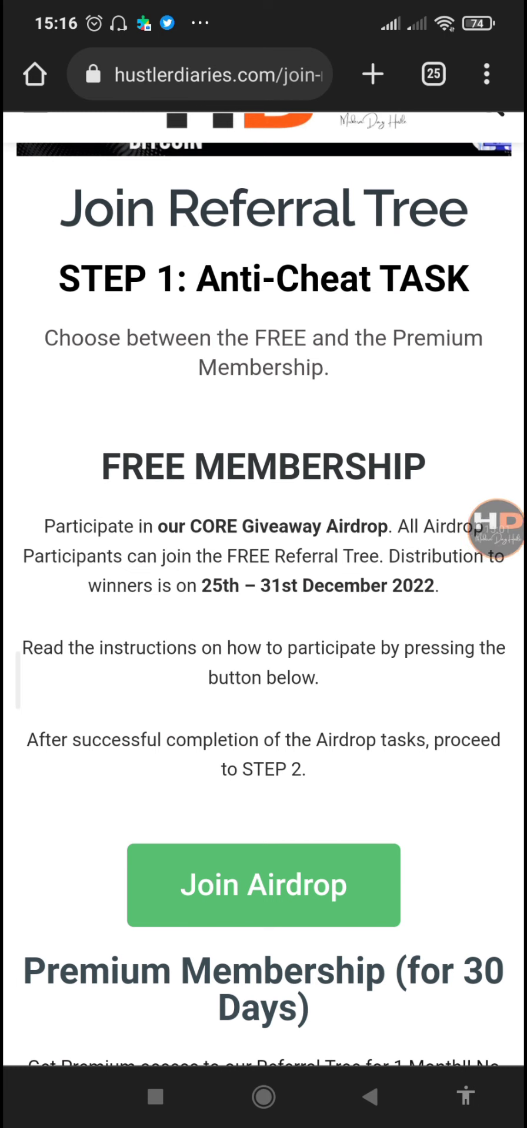
{"action": "scroll", "coordinate": [264, 588], "scroll_direction": "down", "scroll_amount": 6}
{"action": "scroll", "coordinate": [264, 588], "scroll_direction": "up", "scroll_amount": 3}
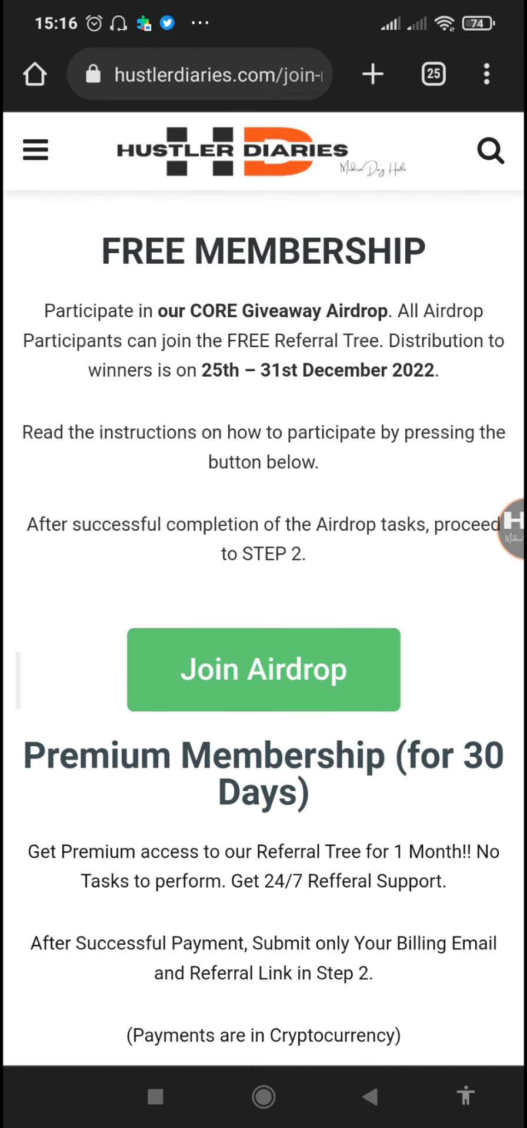
{"action": "scroll", "coordinate": [263, 588], "scroll_direction": "down", "scroll_amount": 2}
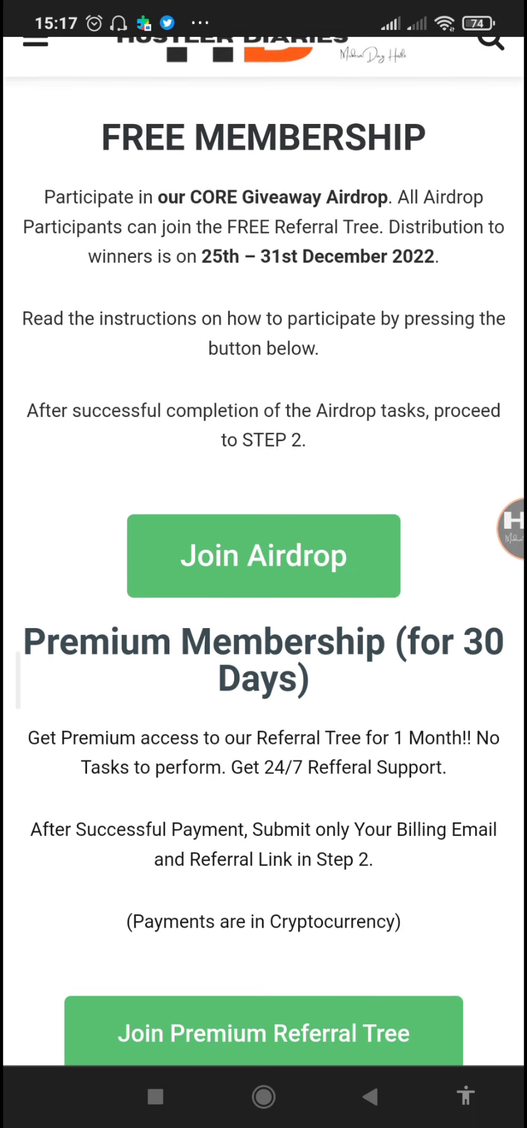
{"action": "scroll", "coordinate": [263, 588], "scroll_direction": "down", "scroll_amount": 3}
{"action": "scroll", "coordinate": [264, 588], "scroll_direction": "up", "scroll_amount": 3}
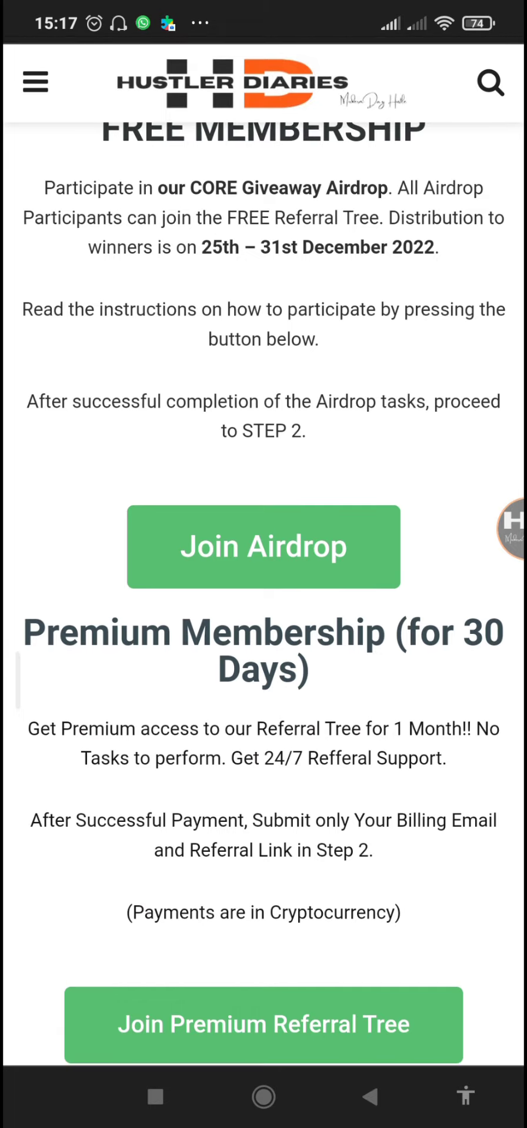
{"action": "scroll", "coordinate": [264, 588], "scroll_direction": "up", "scroll_amount": 2}
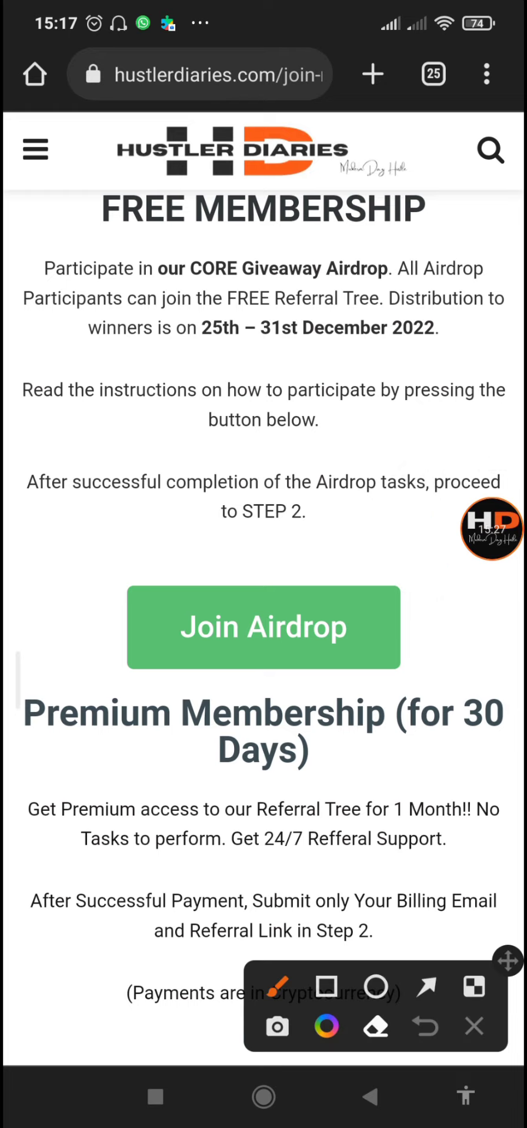
{"action": "left_click", "coordinate": [326, 986]}
{"action": "mouse_move", "coordinate": [475, 301]}
{"action": "left_mouse_down"}
{"action": "mouse_move", "coordinate": [164, 329]}
{"action": "mouse_move", "coordinate": [78, 373]}
{"action": "mouse_move", "coordinate": [70, 355]}
{"action": "left_mouse_up"}
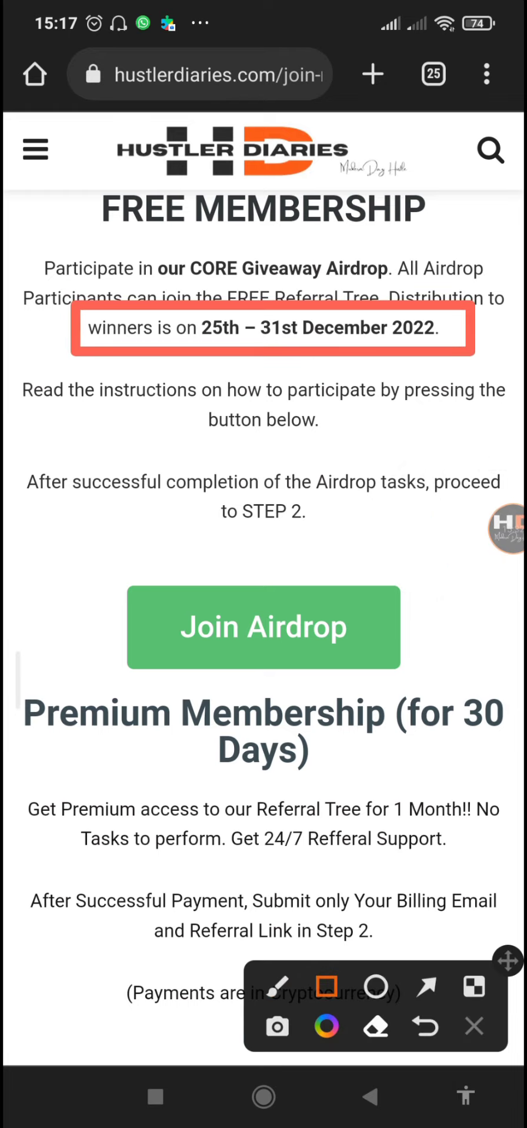
{"action": "left_click", "coordinate": [474, 1027]}
{"action": "scroll", "coordinate": [263, 588], "scroll_direction": "down", "scroll_amount": 3}
{"action": "left_click", "coordinate": [510, 529]}
{"action": "left_click", "coordinate": [418, 569]}
{"action": "left_click", "coordinate": [326, 986]}
{"action": "mouse_move", "coordinate": [459, 388]}
{"action": "left_mouse_down"}
{"action": "mouse_move", "coordinate": [74, 532]}
{"action": "mouse_move", "coordinate": [62, 556]}
{"action": "left_mouse_up"}
{"action": "left_click", "coordinate": [474, 1026]}
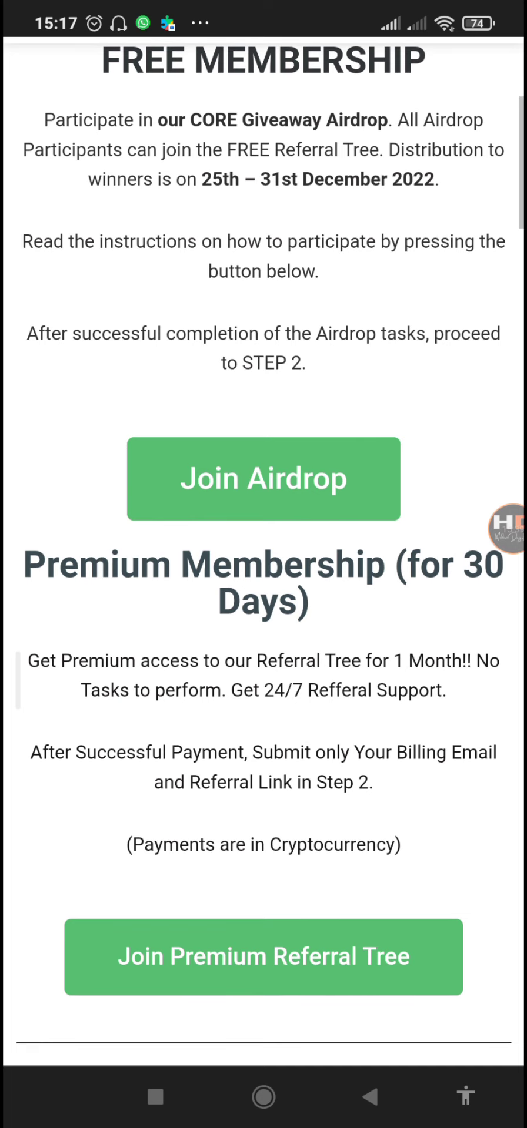
- Scroll the Join Referral Tree page and box the Billing Email label with an annotation
{"action": "scroll", "coordinate": [263, 588], "scroll_direction": "down", "scroll_amount": 5}
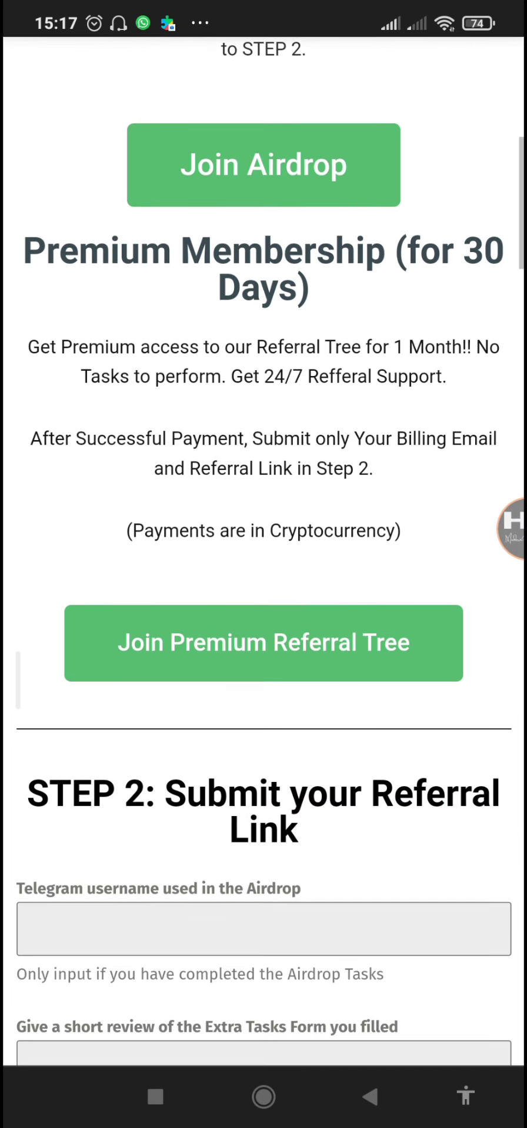
{"action": "scroll", "coordinate": [264, 588], "scroll_direction": "down", "scroll_amount": 8}
{"action": "scroll", "coordinate": [264, 588], "scroll_direction": "down", "scroll_amount": 4}
{"action": "left_click", "coordinate": [511, 527]}
{"action": "left_click", "coordinate": [418, 571]}
{"action": "left_click", "coordinate": [326, 987]}
{"action": "mouse_move", "coordinate": [416, 560]}
{"action": "left_mouse_down"}
{"action": "mouse_move", "coordinate": [119, 597]}
{"action": "mouse_move", "coordinate": [8, 690]}
{"action": "left_mouse_up"}
{"action": "left_click", "coordinate": [473, 1026]}
- Scroll through the rest of the referral signup page, then return to Chrome's open tabs
{"action": "scroll", "coordinate": [264, 587], "scroll_direction": "up", "scroll_amount": 12}
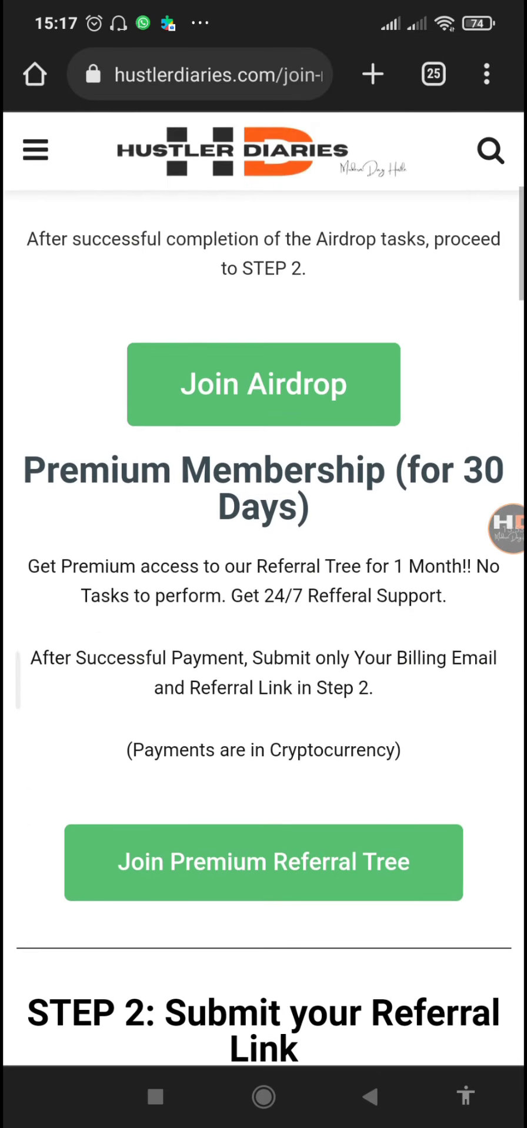
{"action": "scroll", "coordinate": [263, 588], "scroll_direction": "down", "scroll_amount": 3}
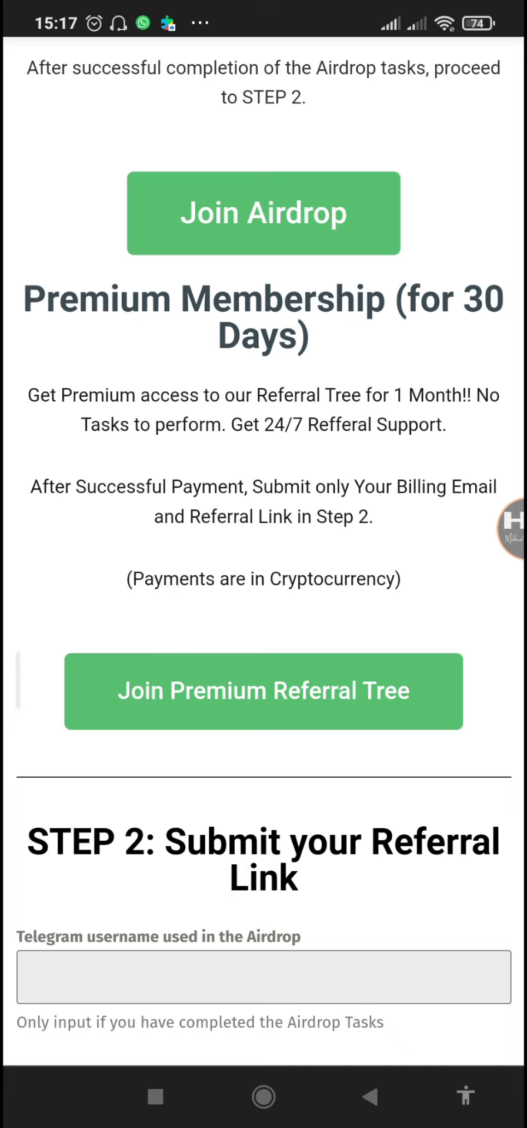
{"action": "scroll", "coordinate": [264, 588], "scroll_direction": "down", "scroll_amount": 2}
{"action": "scroll", "coordinate": [264, 587], "scroll_direction": "up", "scroll_amount": 1}
{"action": "scroll", "coordinate": [263, 588], "scroll_direction": "down", "scroll_amount": 2}
{"action": "scroll", "coordinate": [263, 587], "scroll_direction": "down", "scroll_amount": 2}
{"action": "scroll", "coordinate": [263, 587], "scroll_direction": "down", "scroll_amount": 3}
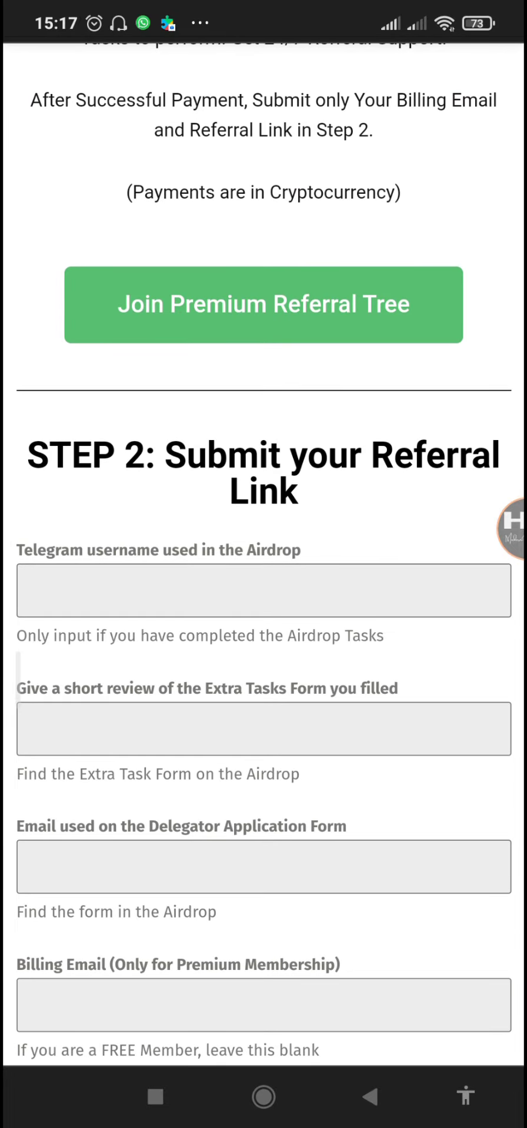
{"action": "scroll", "coordinate": [263, 588], "scroll_direction": "up", "scroll_amount": 4}
{"action": "scroll", "coordinate": [263, 588], "scroll_direction": "up", "scroll_amount": 10}
{"action": "scroll", "coordinate": [263, 588], "scroll_direction": "up", "scroll_amount": 5}
{"action": "scroll", "coordinate": [263, 587], "scroll_direction": "down", "scroll_amount": 3}
{"action": "scroll", "coordinate": [263, 587], "scroll_direction": "up", "scroll_amount": 3}
{"action": "scroll", "coordinate": [264, 588], "scroll_direction": "up", "scroll_amount": 1}
{"action": "scroll", "coordinate": [263, 587], "scroll_direction": "down", "scroll_amount": 2}
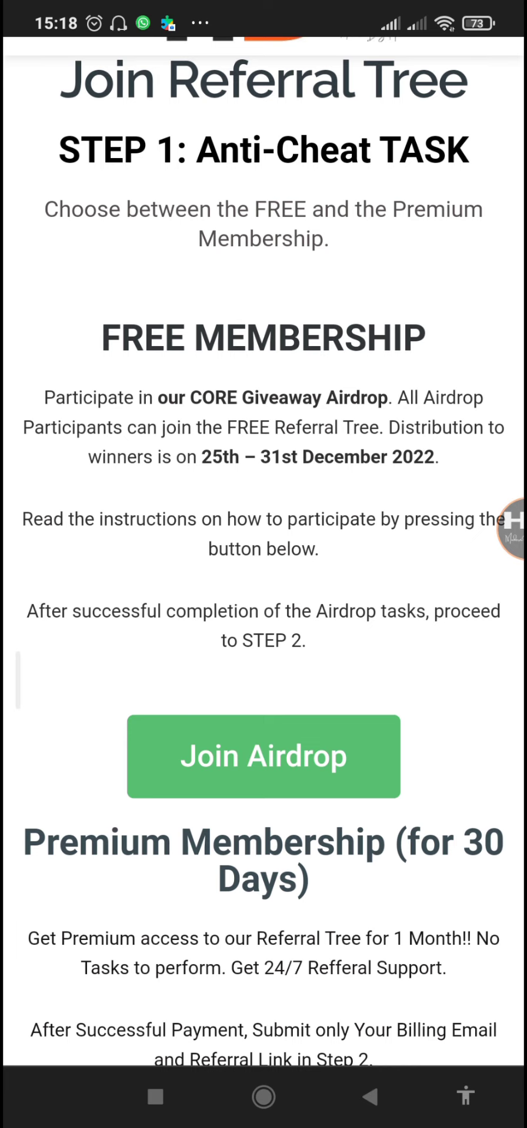
{"action": "scroll", "coordinate": [263, 564], "scroll_direction": "down", "scroll_amount": 10}
{"action": "scroll", "coordinate": [264, 564], "scroll_direction": "down", "scroll_amount": 3}
{"action": "scroll", "coordinate": [263, 564], "scroll_direction": "up", "scroll_amount": 15}
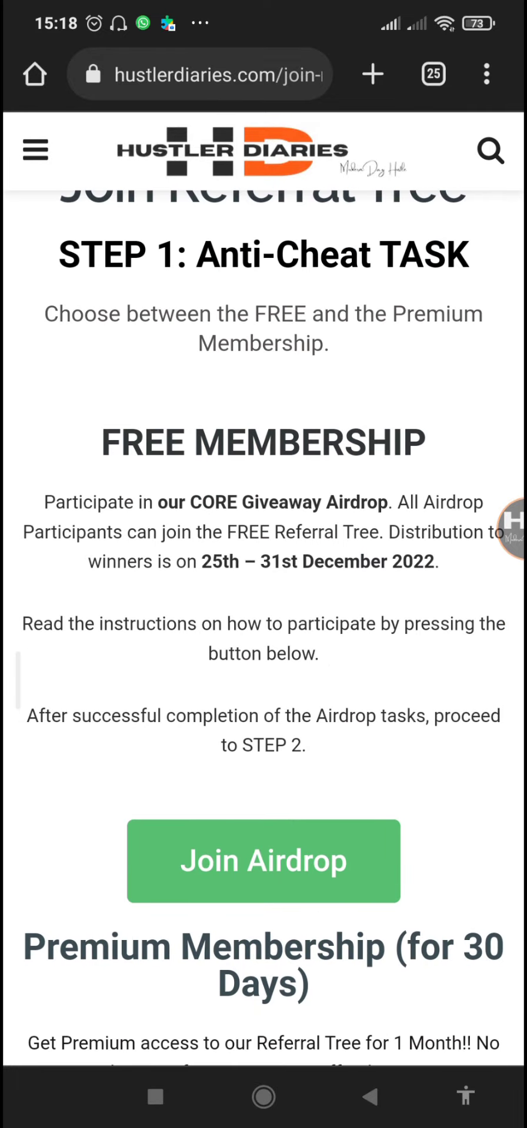
{"action": "scroll", "coordinate": [264, 564], "scroll_direction": "down", "scroll_amount": 3}
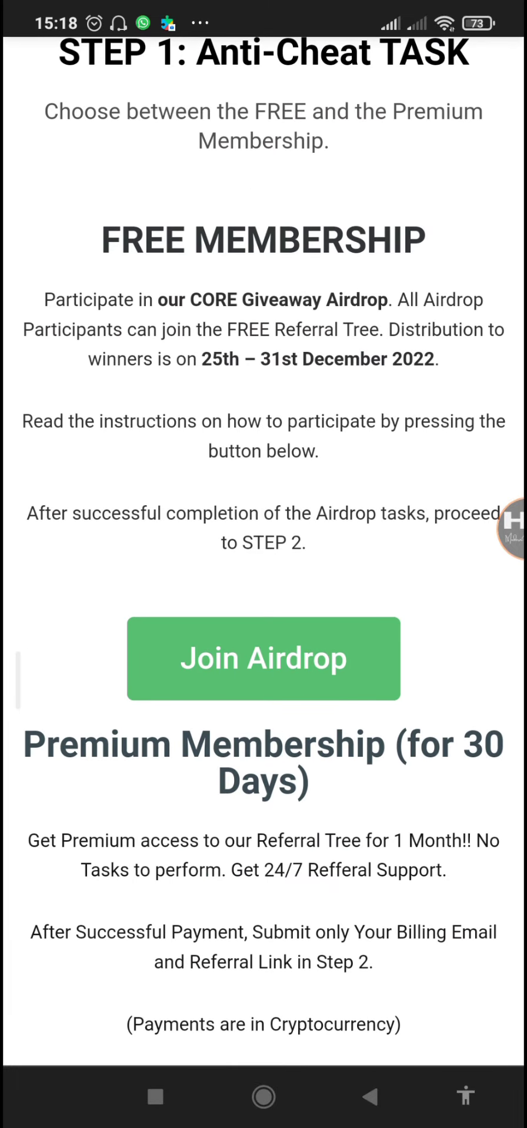
{"action": "scroll", "coordinate": [264, 564], "scroll_direction": "down", "scroll_amount": 10}
{"action": "scroll", "coordinate": [263, 564], "scroll_direction": "down", "scroll_amount": 7}
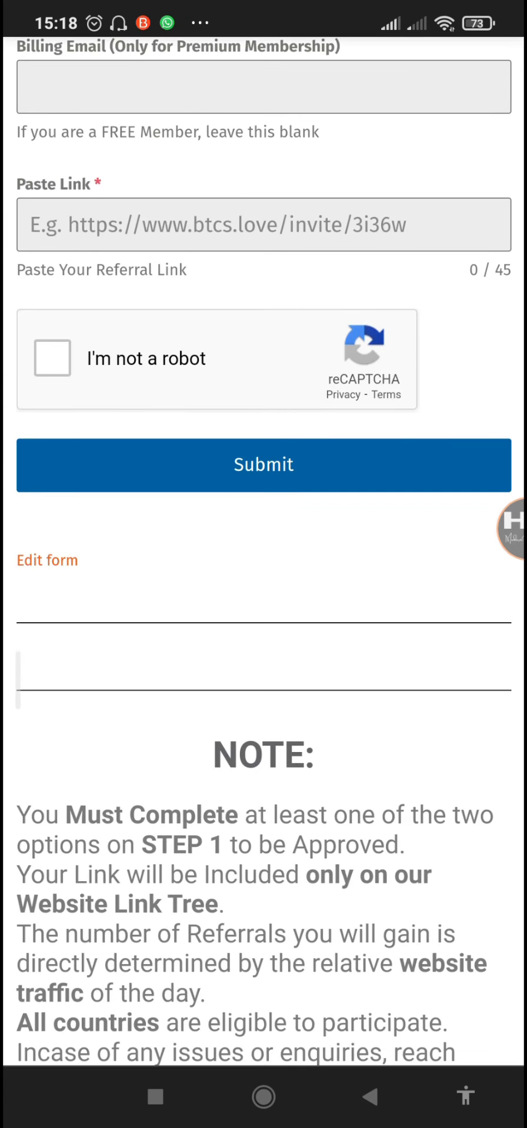
{"action": "scroll", "coordinate": [263, 564], "scroll_direction": "up", "scroll_amount": 15}
{"action": "scroll", "coordinate": [263, 564], "scroll_direction": "down", "scroll_amount": 10}
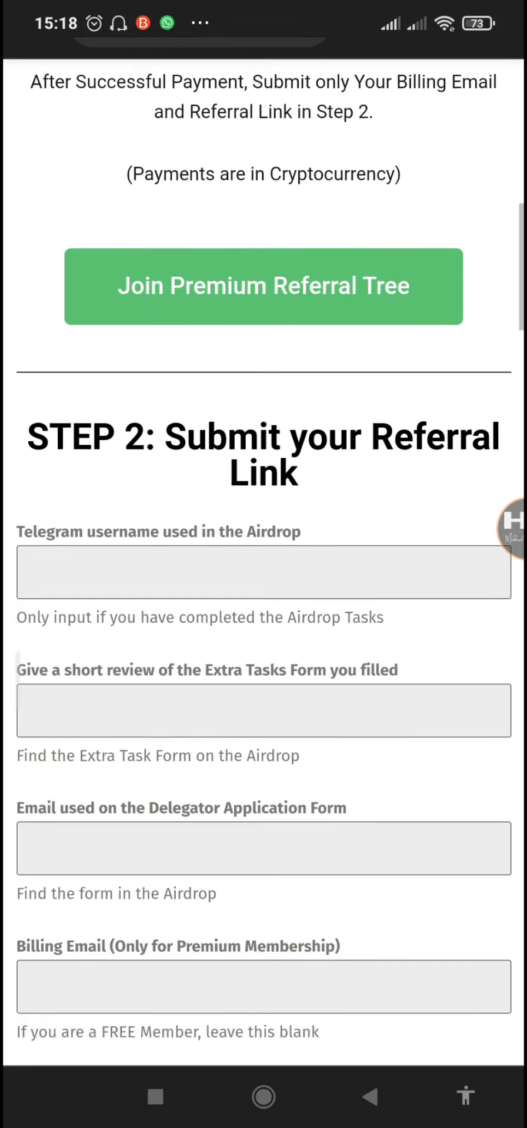
{"action": "scroll", "coordinate": [263, 565], "scroll_direction": "down", "scroll_amount": 7}
{"action": "scroll", "coordinate": [263, 564], "scroll_direction": "down", "scroll_amount": 8}
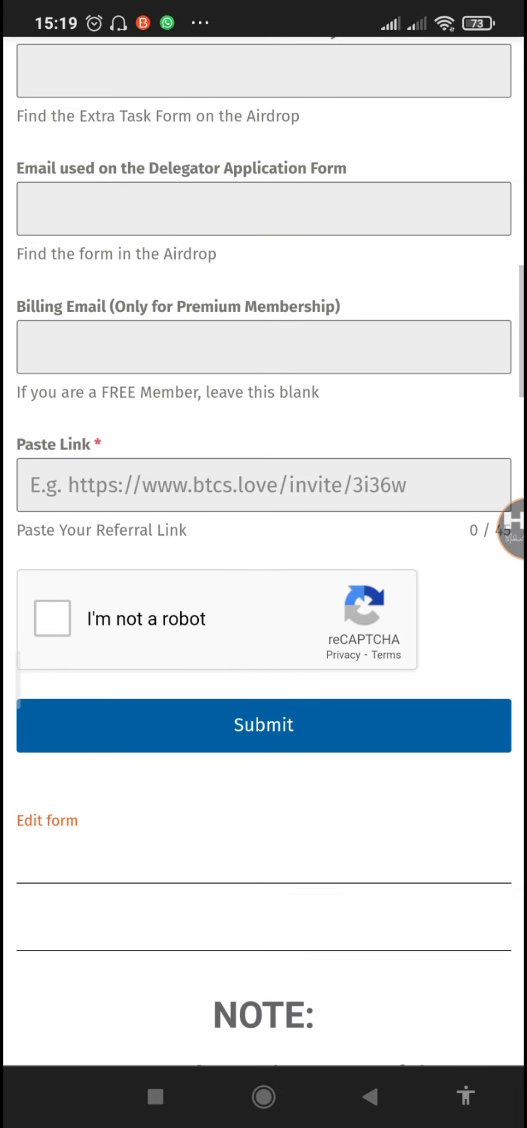
{"action": "scroll", "coordinate": [264, 564], "scroll_direction": "up", "scroll_amount": 15}
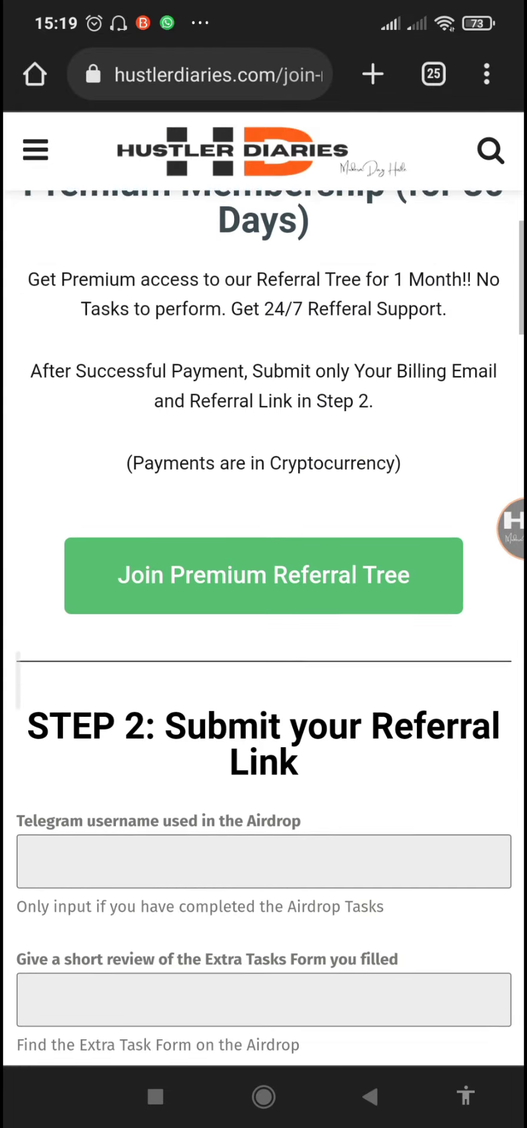
{"action": "scroll", "coordinate": [263, 564], "scroll_direction": "down", "scroll_amount": 15}
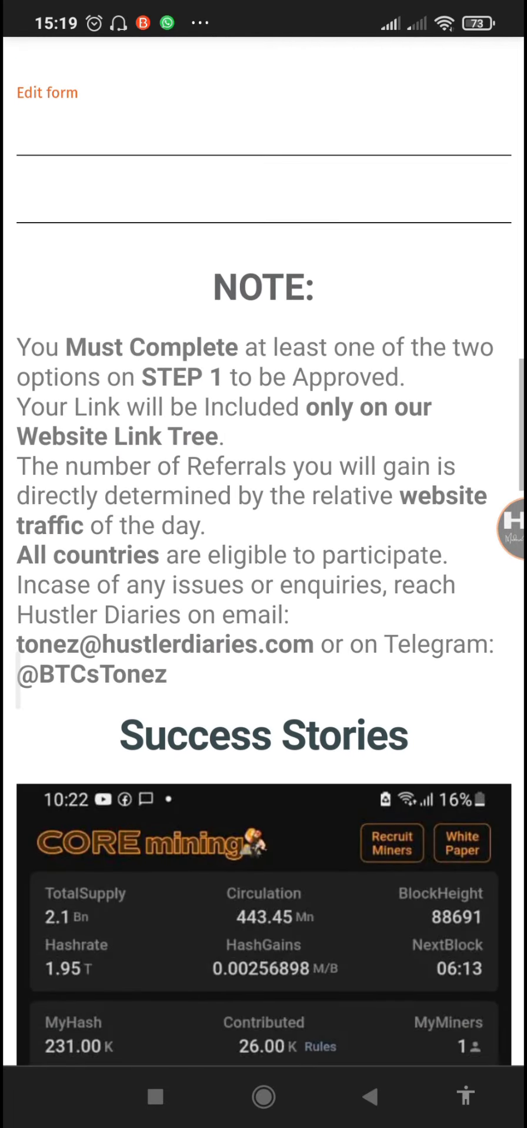
{"action": "left_click", "coordinate": [156, 1097]}
{"action": "left_click", "coordinate": [139, 617]}
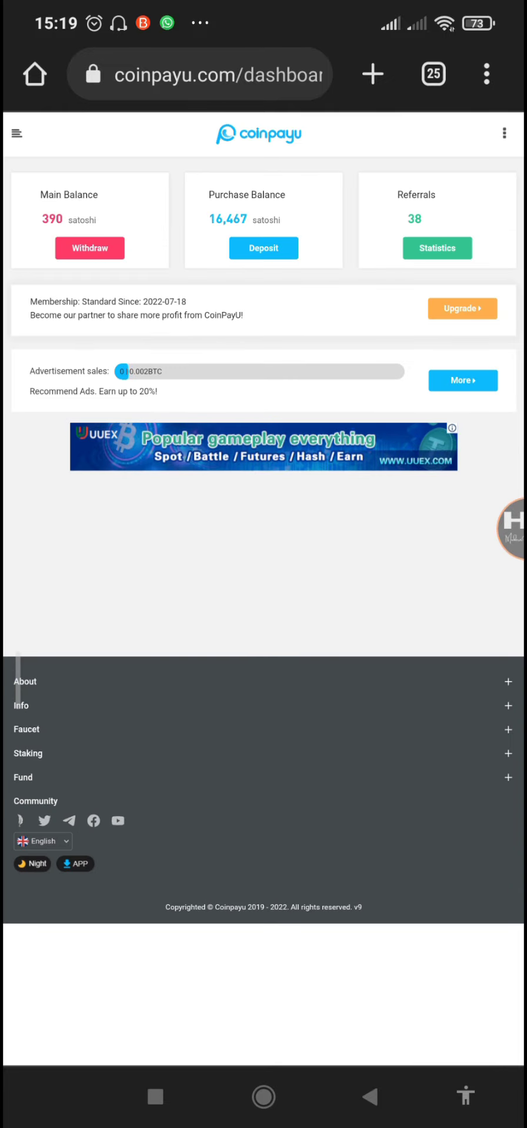
- Copy Coinpayu's Bitcoin deposit address from the purchase-balance Deposit page, then bring up recent apps
{"action": "left_click", "coordinate": [264, 248]}
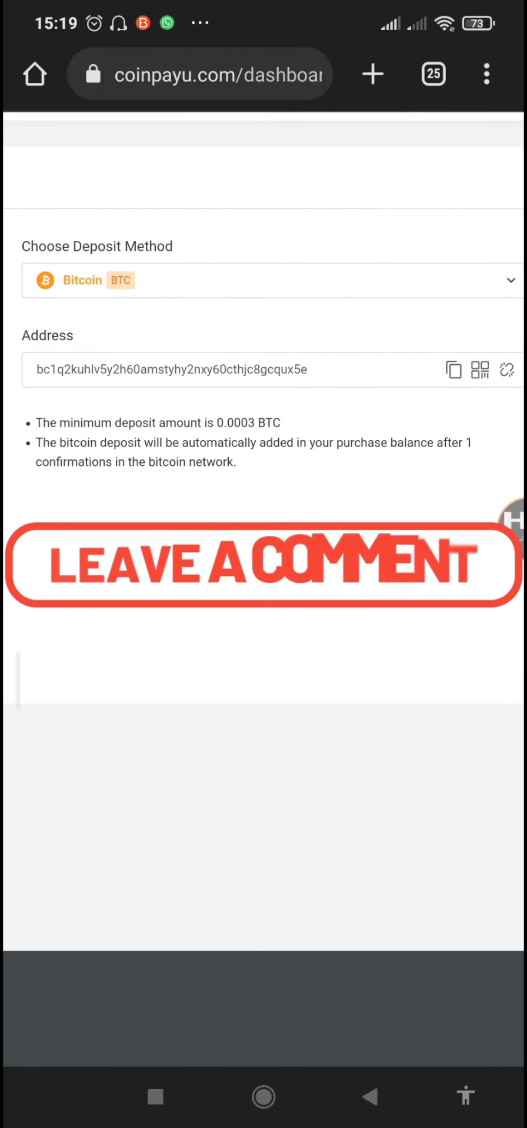
{"action": "left_click", "coordinate": [453, 369]}
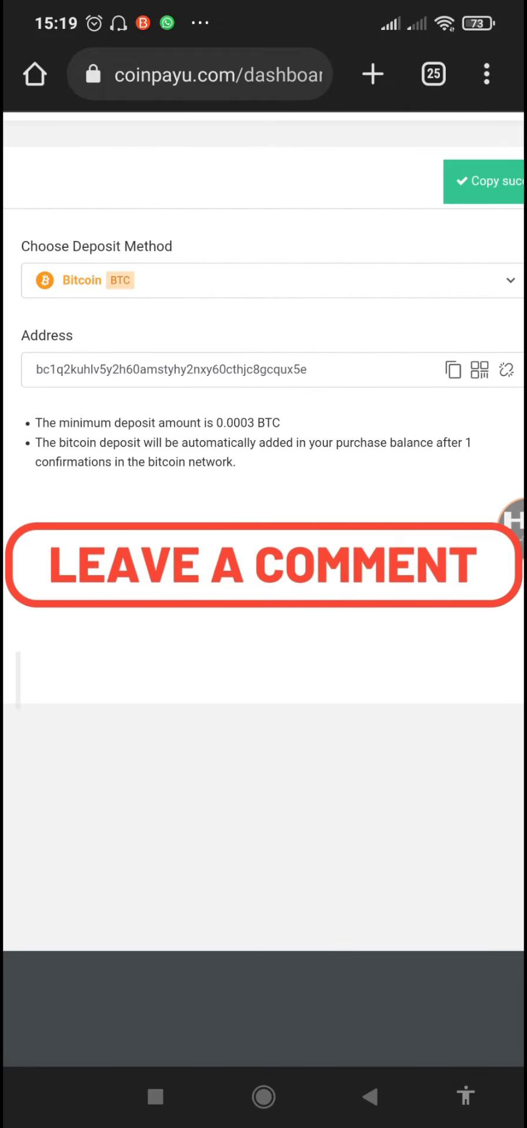
{"action": "left_click", "coordinate": [155, 1097]}
- In CryptoTab's withdrawal form, replace the saved address with the pasted Coinpayu bc1q address
{"action": "left_click", "coordinate": [403, 647]}
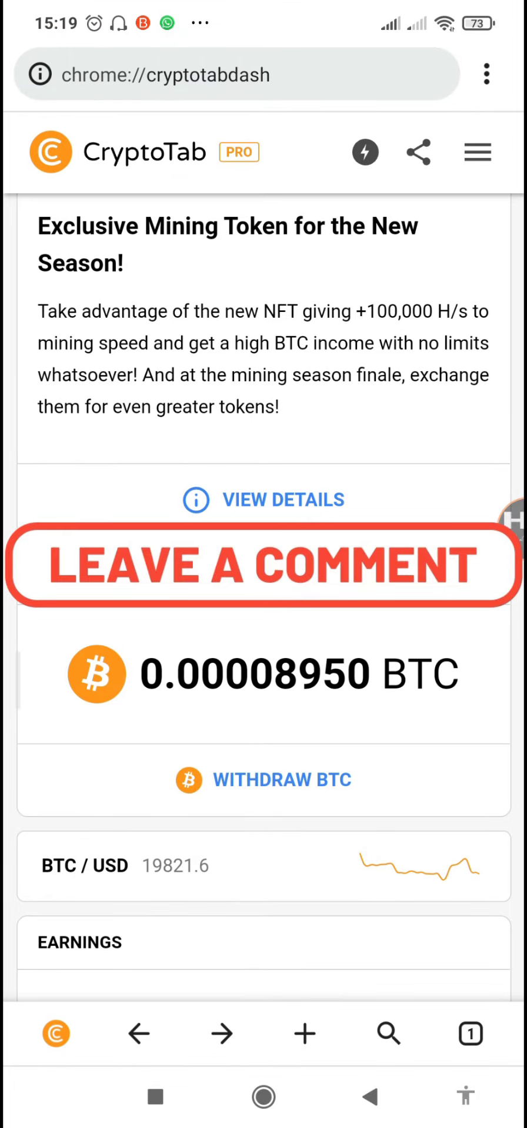
{"action": "scroll", "coordinate": [263, 588], "scroll_direction": "down", "scroll_amount": 10}
{"action": "scroll", "coordinate": [264, 587], "scroll_direction": "up", "scroll_amount": 10}
{"action": "scroll", "coordinate": [263, 588], "scroll_direction": "up", "scroll_amount": 3}
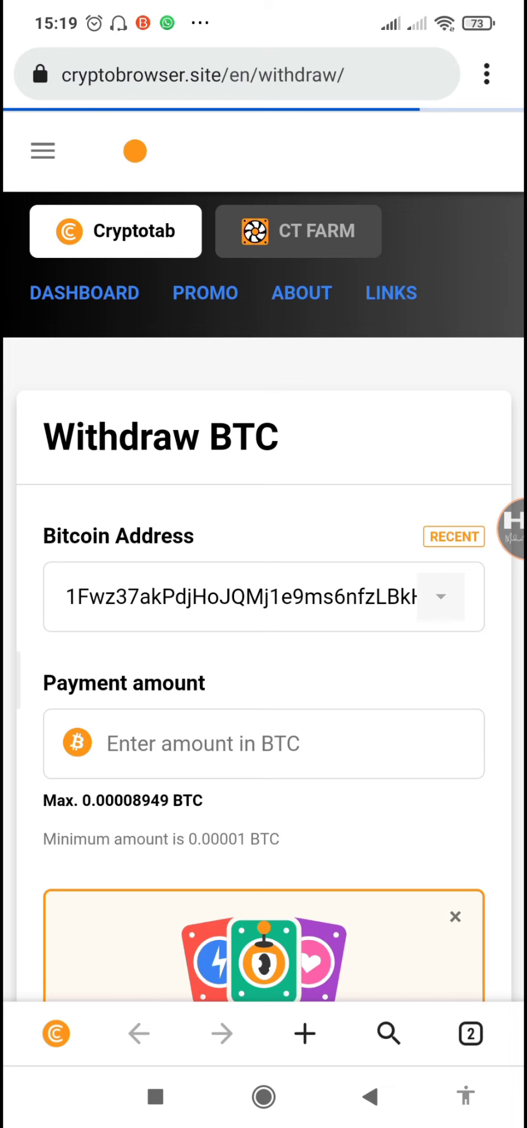
{"action": "left_click", "coordinate": [235, 509]}
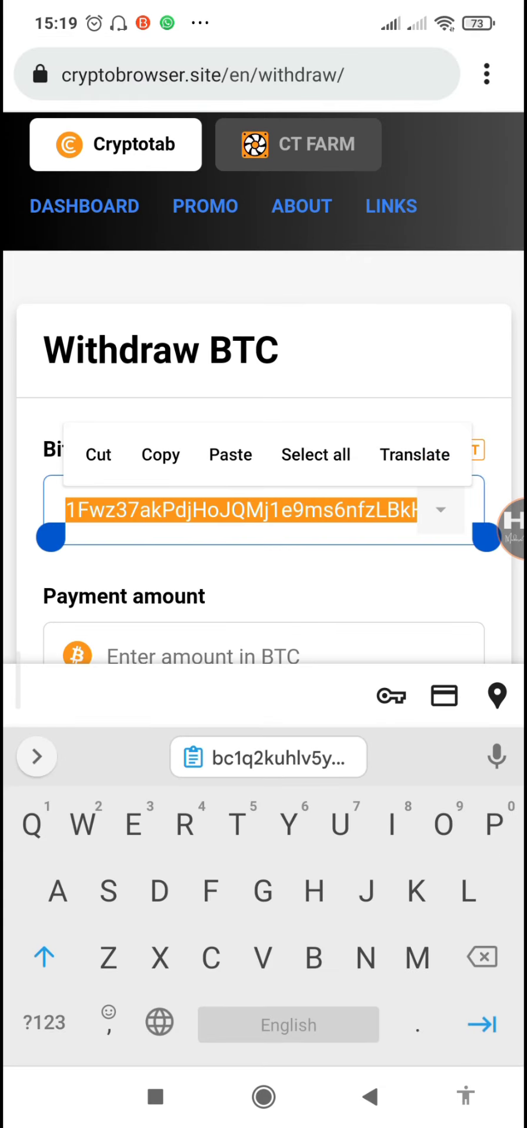
{"action": "left_click", "coordinate": [268, 758]}
- Fill in the maximum 0.00008949 BTC amount and tick the reCAPTCHA box
{"action": "scroll", "coordinate": [263, 470], "scroll_direction": "down", "scroll_amount": 5}
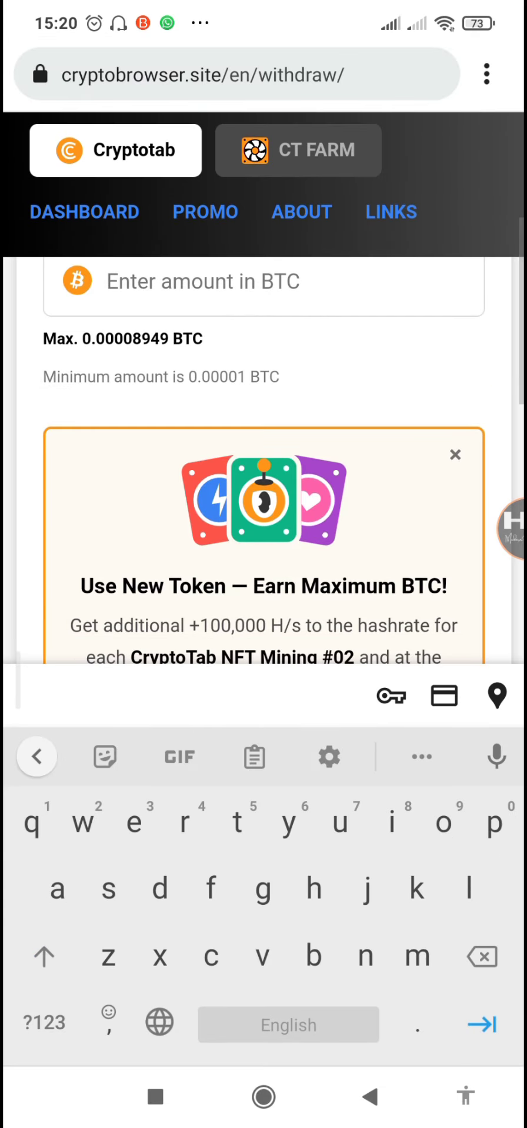
{"action": "scroll", "coordinate": [263, 470], "scroll_direction": "down", "scroll_amount": 5}
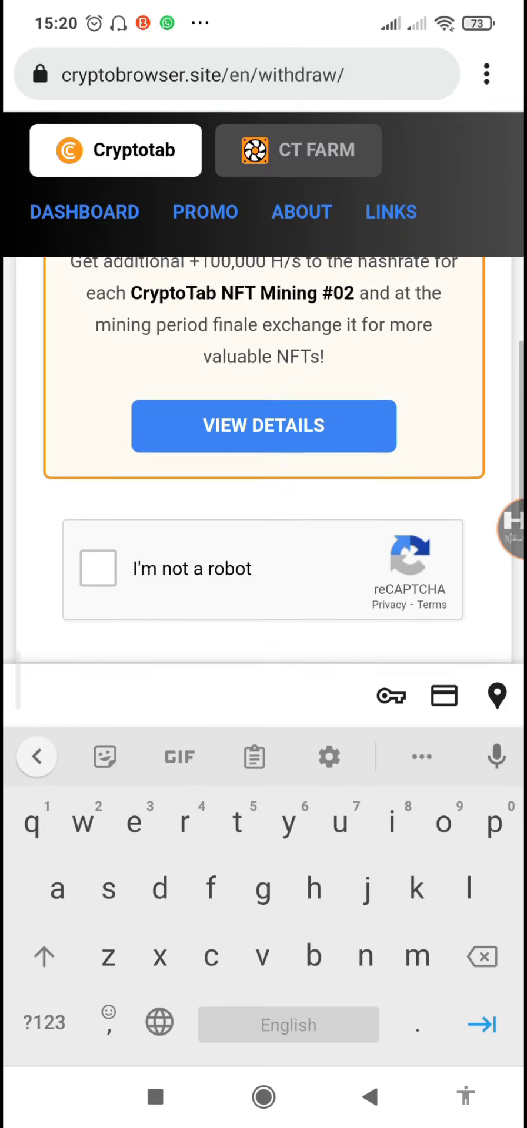
{"action": "scroll", "coordinate": [264, 411], "scroll_direction": "up", "scroll_amount": 10}
{"action": "scroll", "coordinate": [263, 411], "scroll_direction": "down", "scroll_amount": 6}
{"action": "scroll", "coordinate": [264, 470], "scroll_direction": "up", "scroll_amount": 4}
{"action": "left_click", "coordinate": [118, 335]}
{"action": "scroll", "coordinate": [263, 471], "scroll_direction": "up", "scroll_amount": 6}
{"action": "scroll", "coordinate": [263, 529], "scroll_direction": "down", "scroll_amount": 5}
{"action": "scroll", "coordinate": [264, 529], "scroll_direction": "down", "scroll_amount": 2}
{"action": "left_click", "coordinate": [99, 724]}
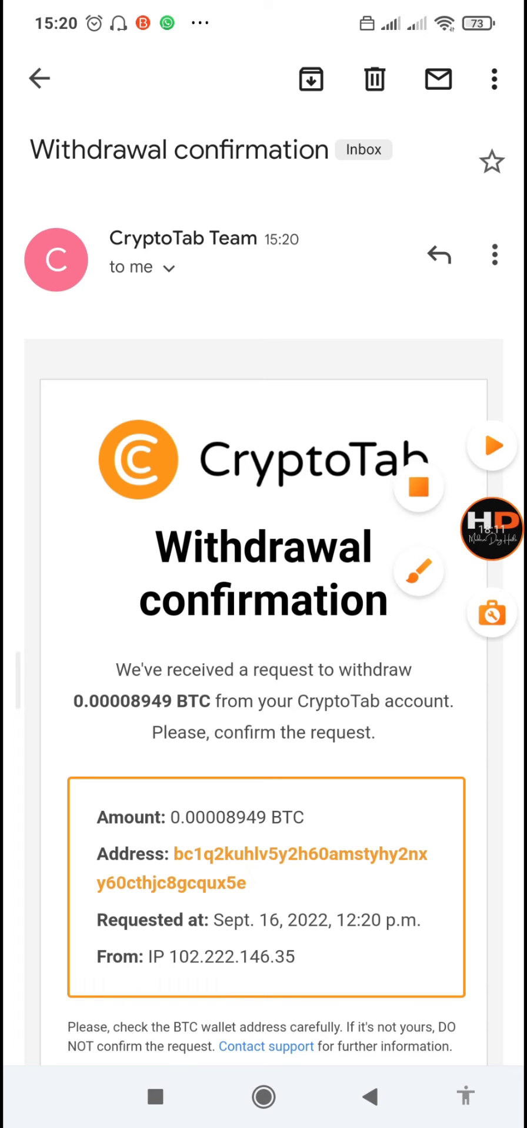
- Confirm the 0.00008949 BTC withdrawal via the CONFIRM WITHDRAWAL link in the Gmail email
{"action": "scroll", "coordinate": [264, 588], "scroll_direction": "down", "scroll_amount": 5}
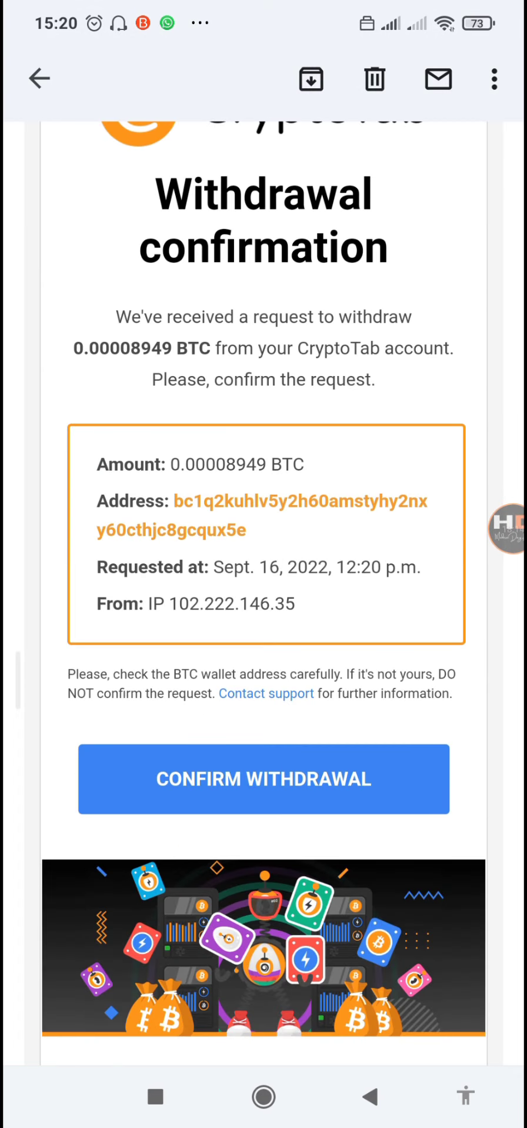
{"action": "left_click", "coordinate": [263, 779]}
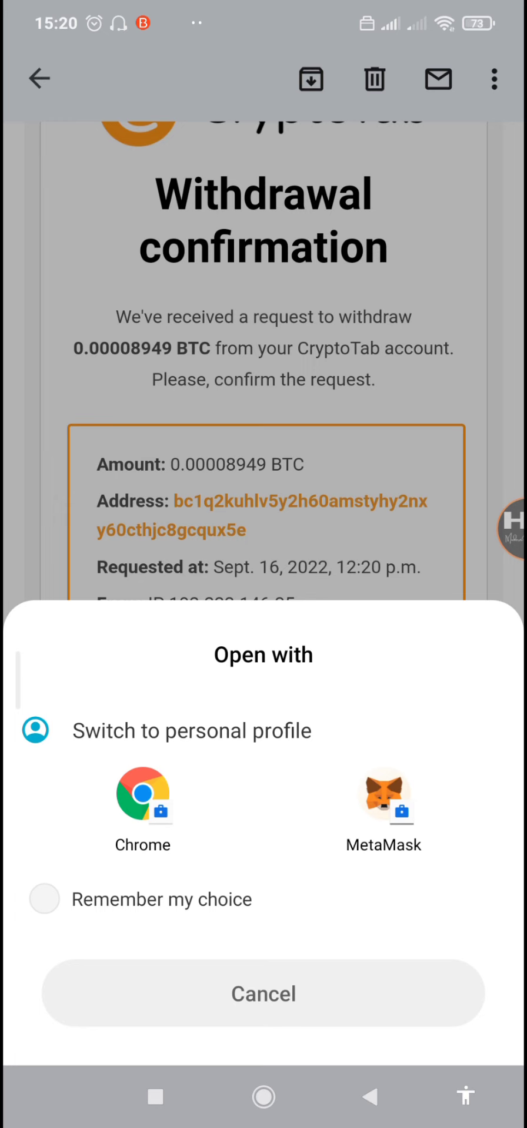
{"action": "left_click", "coordinate": [264, 993]}
{"action": "left_click", "coordinate": [263, 778]}
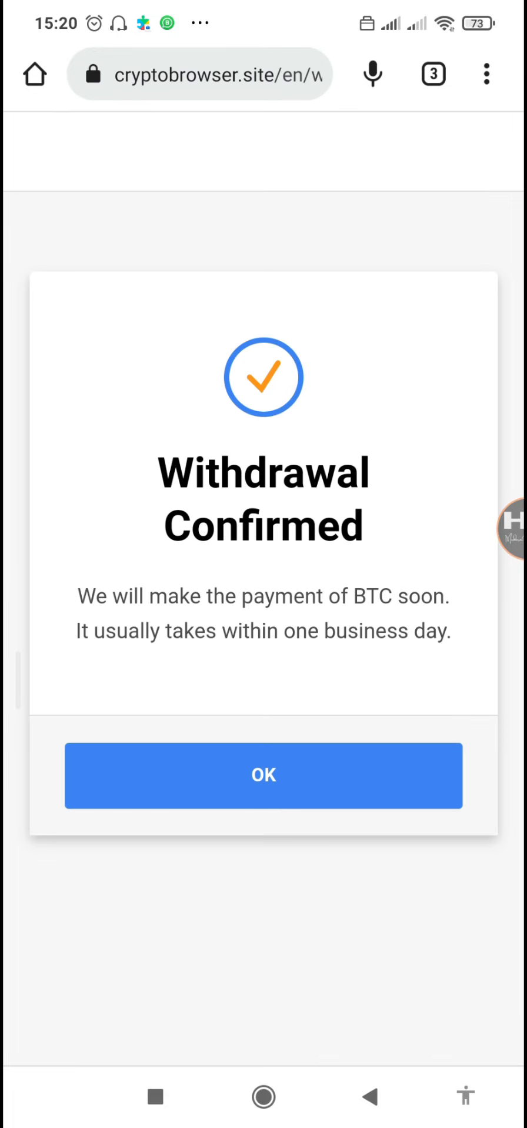
- Back in CryptoTab Browser, check Payment History lists the 0.00008949 BTC withdrawal as Confirmed
{"action": "left_click", "coordinate": [155, 1097]}
{"action": "left_click", "coordinate": [117, 999]}
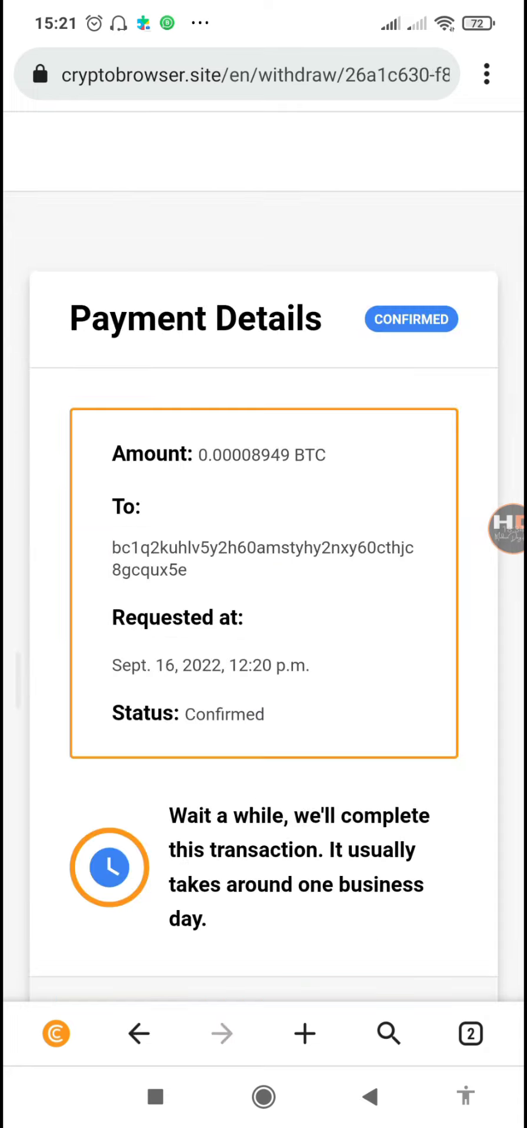
{"action": "scroll", "coordinate": [264, 587], "scroll_direction": "down", "scroll_amount": 5}
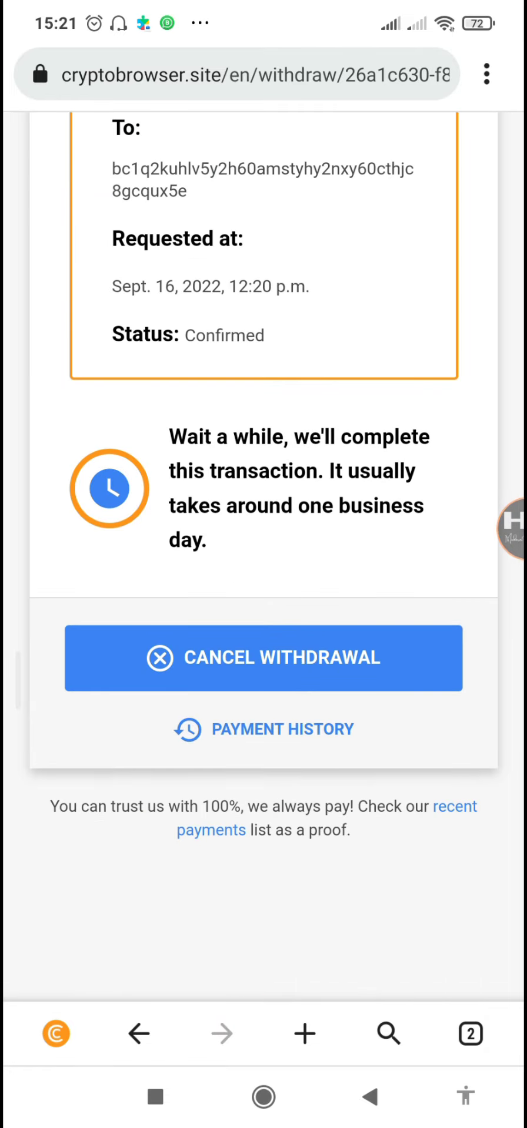
{"action": "left_click", "coordinate": [264, 729]}
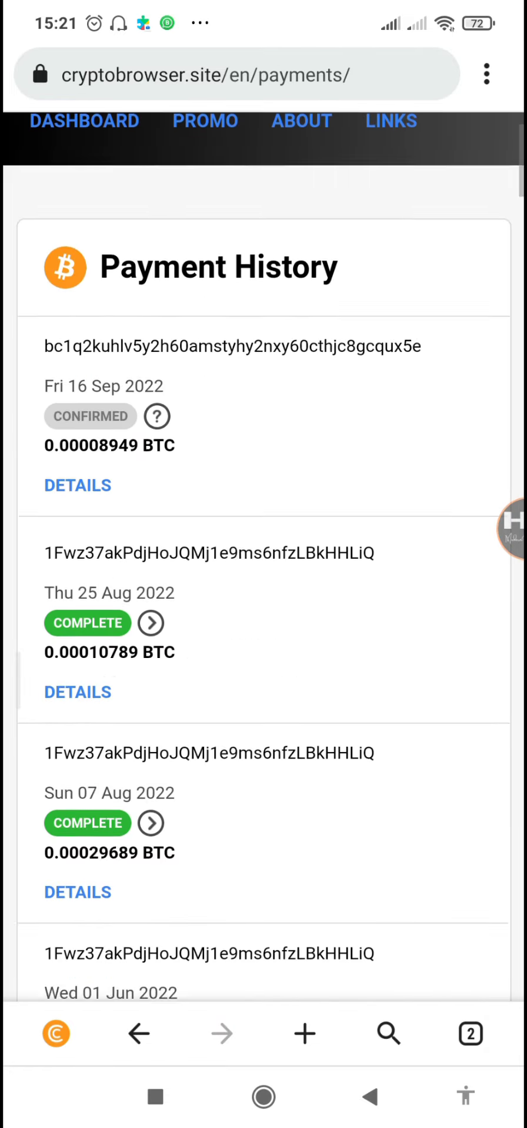
{"action": "scroll", "coordinate": [264, 588], "scroll_direction": "down", "scroll_amount": 10}
{"action": "scroll", "coordinate": [263, 588], "scroll_direction": "down", "scroll_amount": 10}
{"action": "scroll", "coordinate": [263, 587], "scroll_direction": "down", "scroll_amount": 10}
{"action": "scroll", "coordinate": [263, 588], "scroll_direction": "up", "scroll_amount": 2}
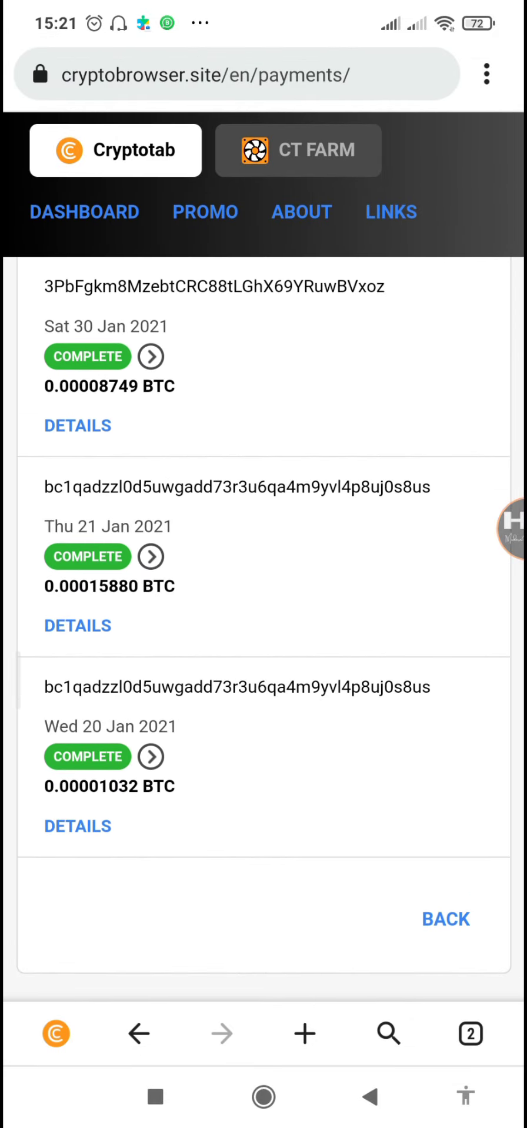
{"action": "scroll", "coordinate": [263, 588], "scroll_direction": "up", "scroll_amount": 10}
{"action": "scroll", "coordinate": [263, 588], "scroll_direction": "up", "scroll_amount": 10}
{"action": "scroll", "coordinate": [264, 587], "scroll_direction": "up", "scroll_amount": 10}
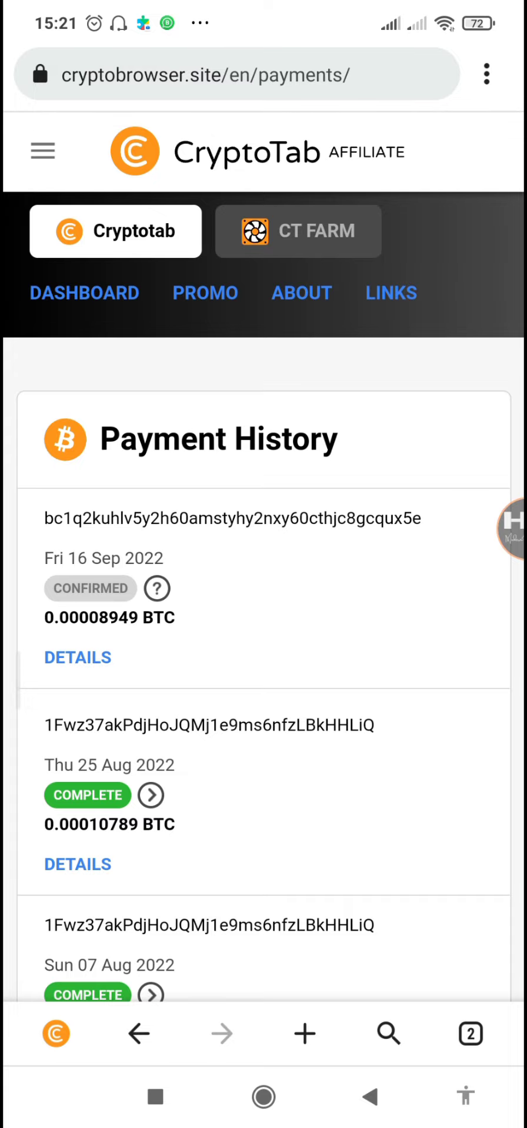
{"action": "scroll", "coordinate": [263, 587], "scroll_direction": "down", "scroll_amount": 2}
- Switch back to the Coinpayu dashboard in Chrome via Recents and expand its sidebar navigation
{"action": "left_click", "coordinate": [155, 1097]}
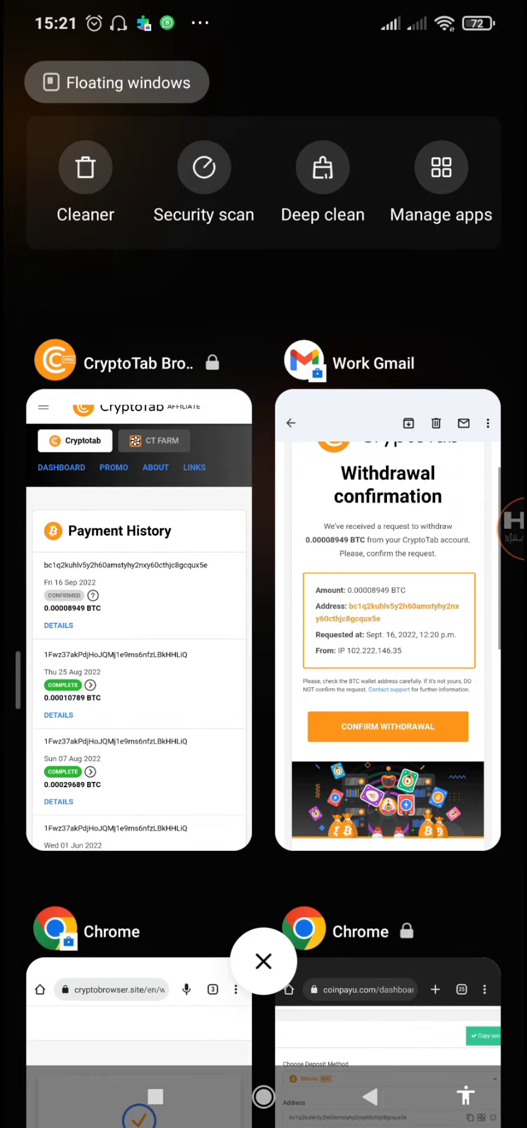
{"action": "left_click", "coordinate": [387, 1034]}
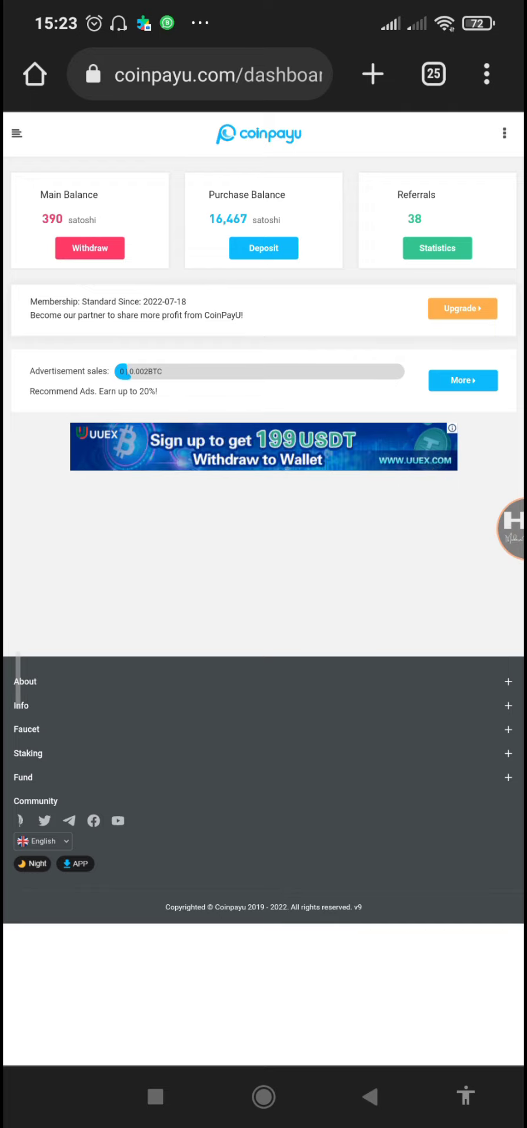
{"action": "left_click", "coordinate": [16, 133]}
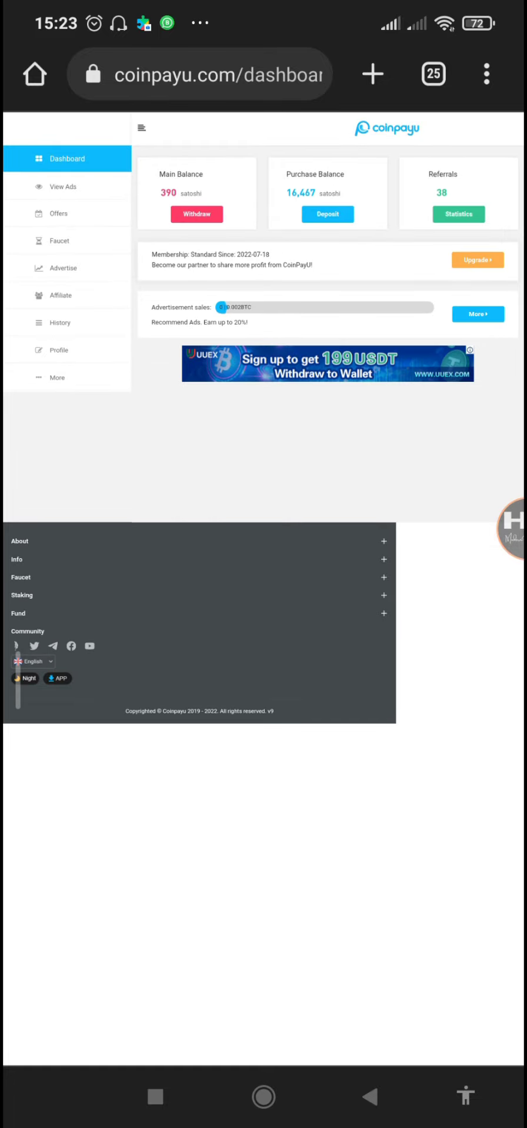
{"action": "left_click", "coordinate": [511, 528]}
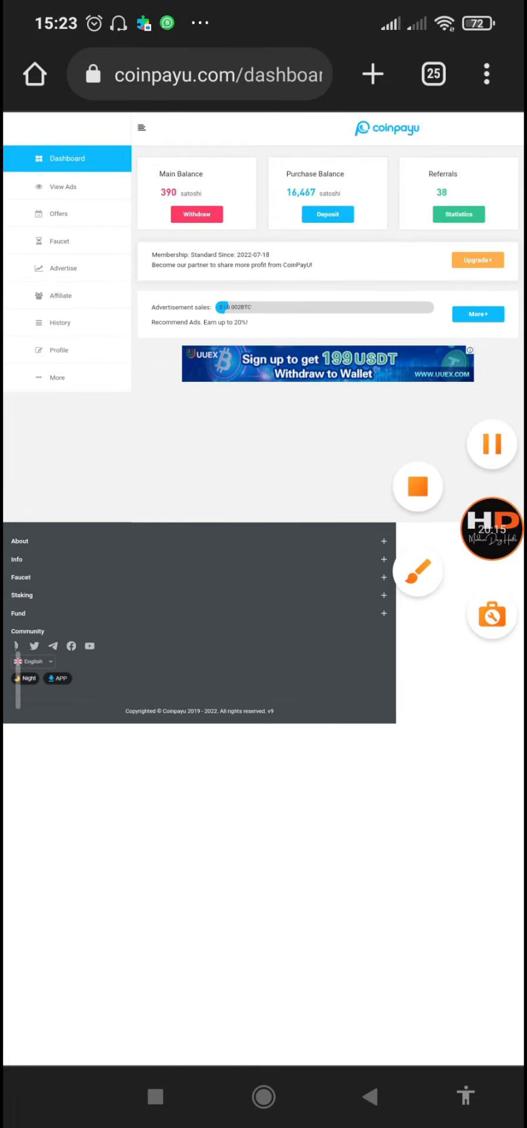